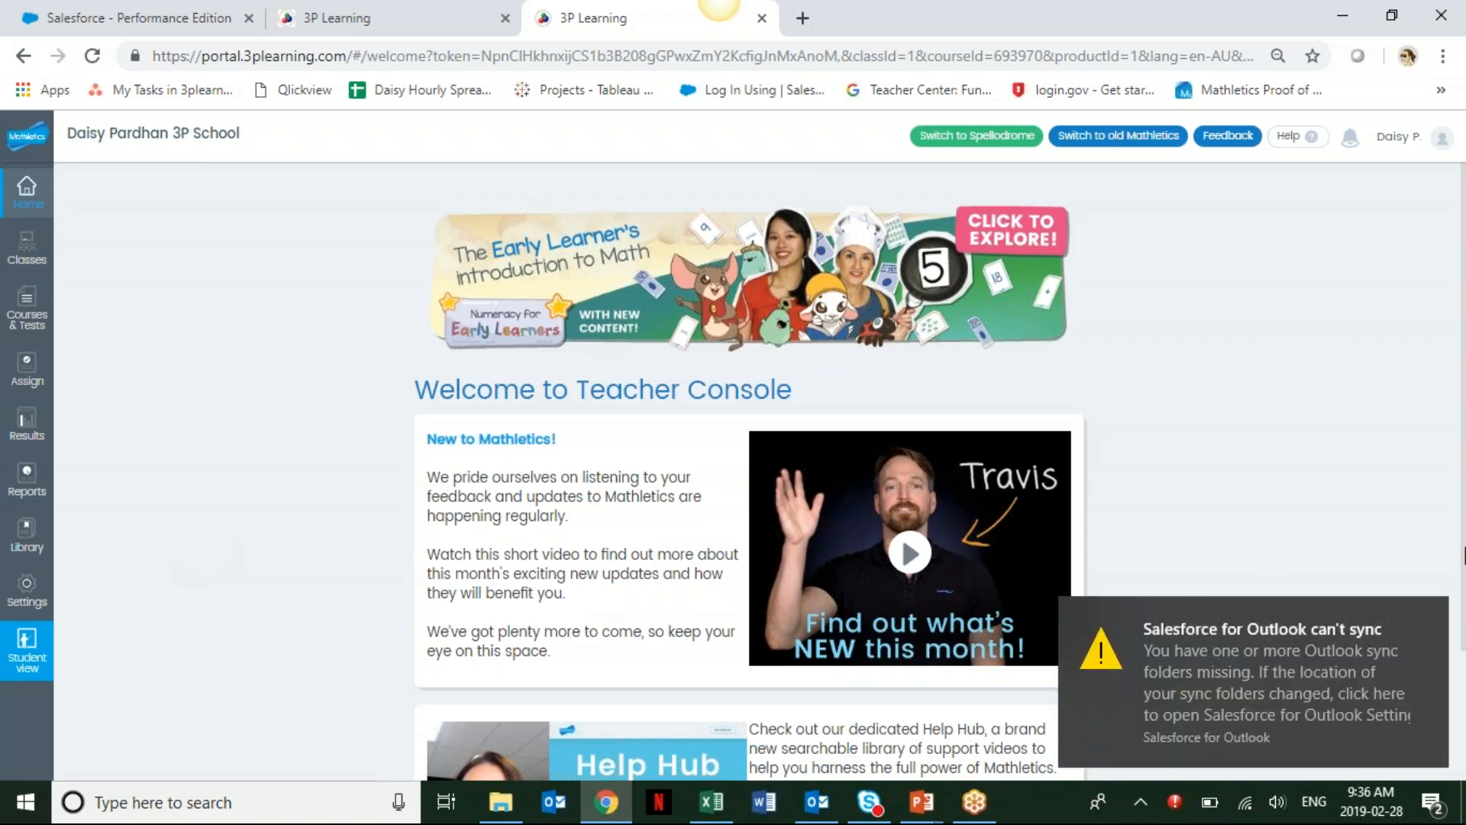
# Dismiss the notification and open the View/copy courses section of Courses & Tests.
pyautogui.click(1427, 608)
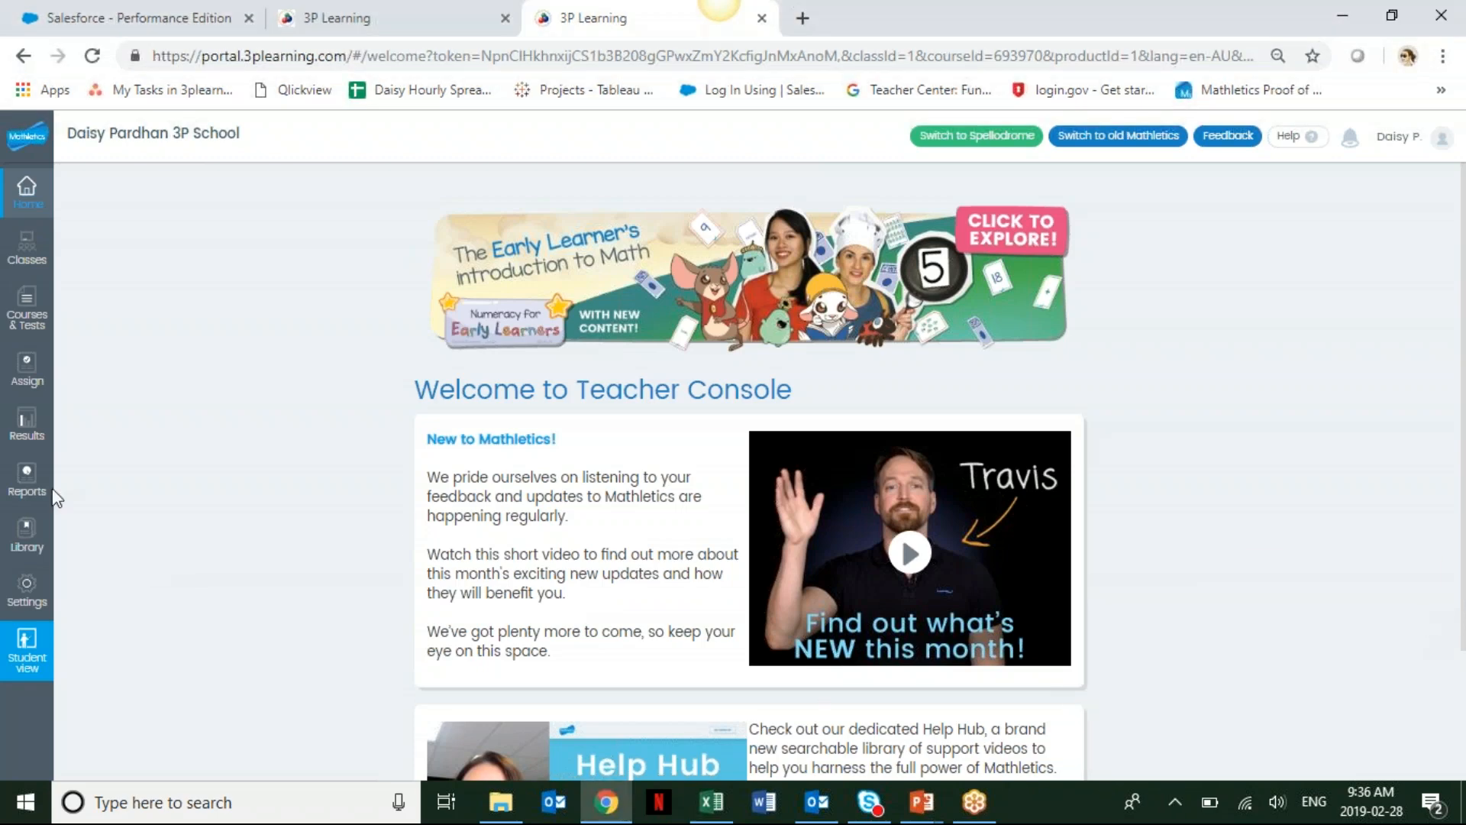
pyautogui.click(23, 477)
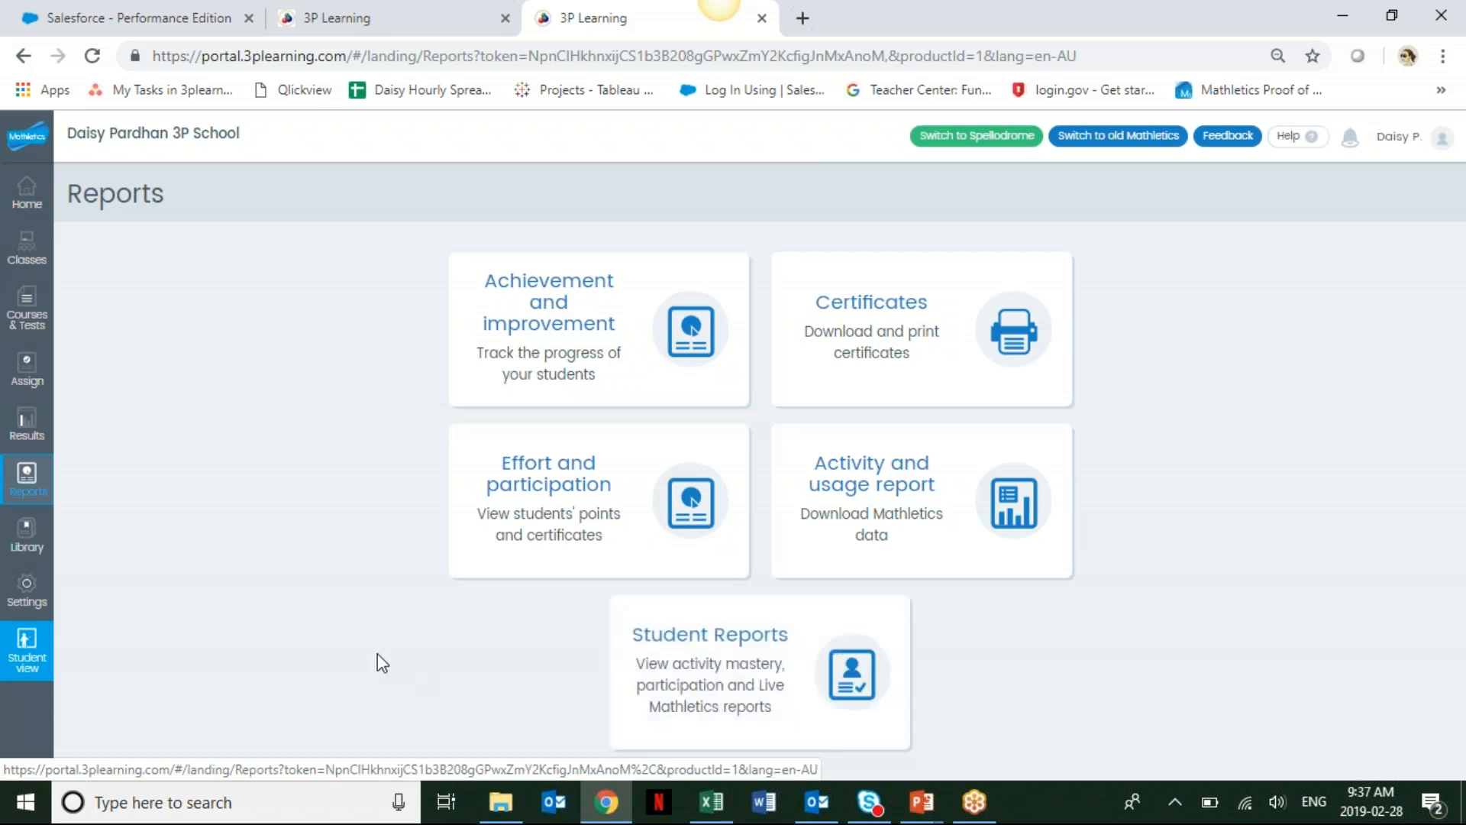
pyautogui.click(50, 325)
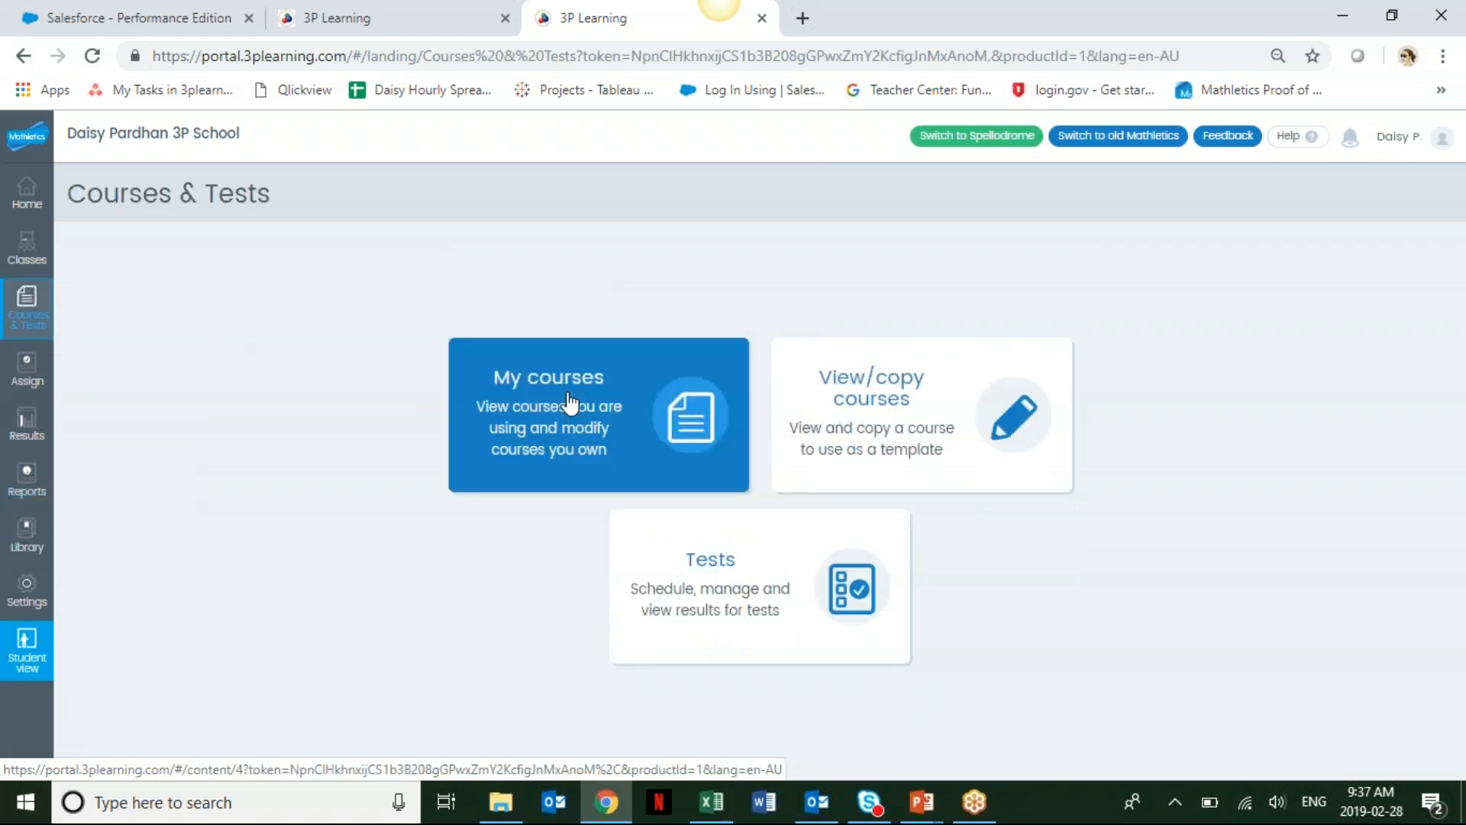
pyautogui.click(902, 399)
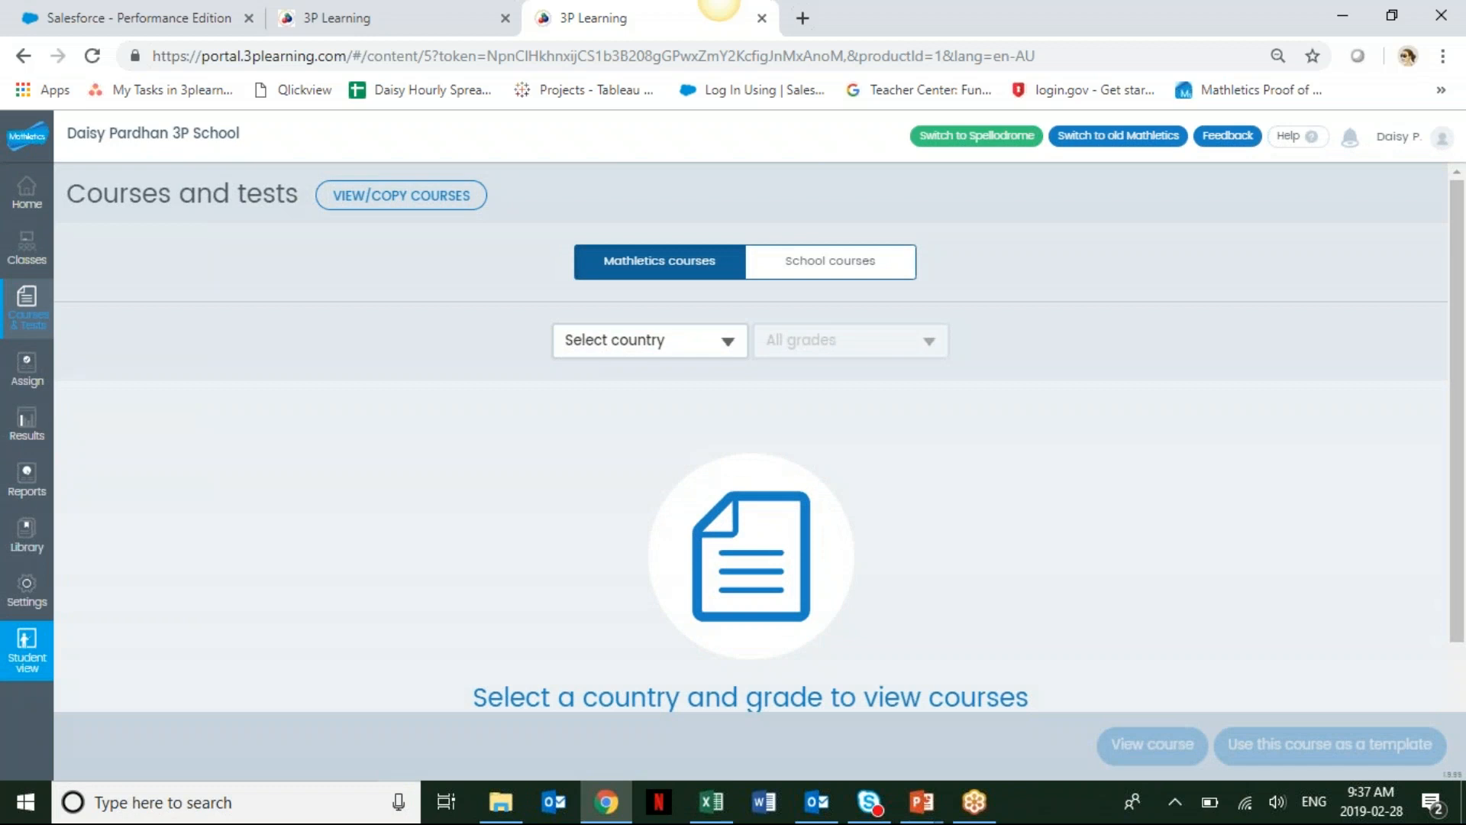
# Filter the Mathletics courses to country Canada and Grade 3.
pyautogui.click(729, 346)
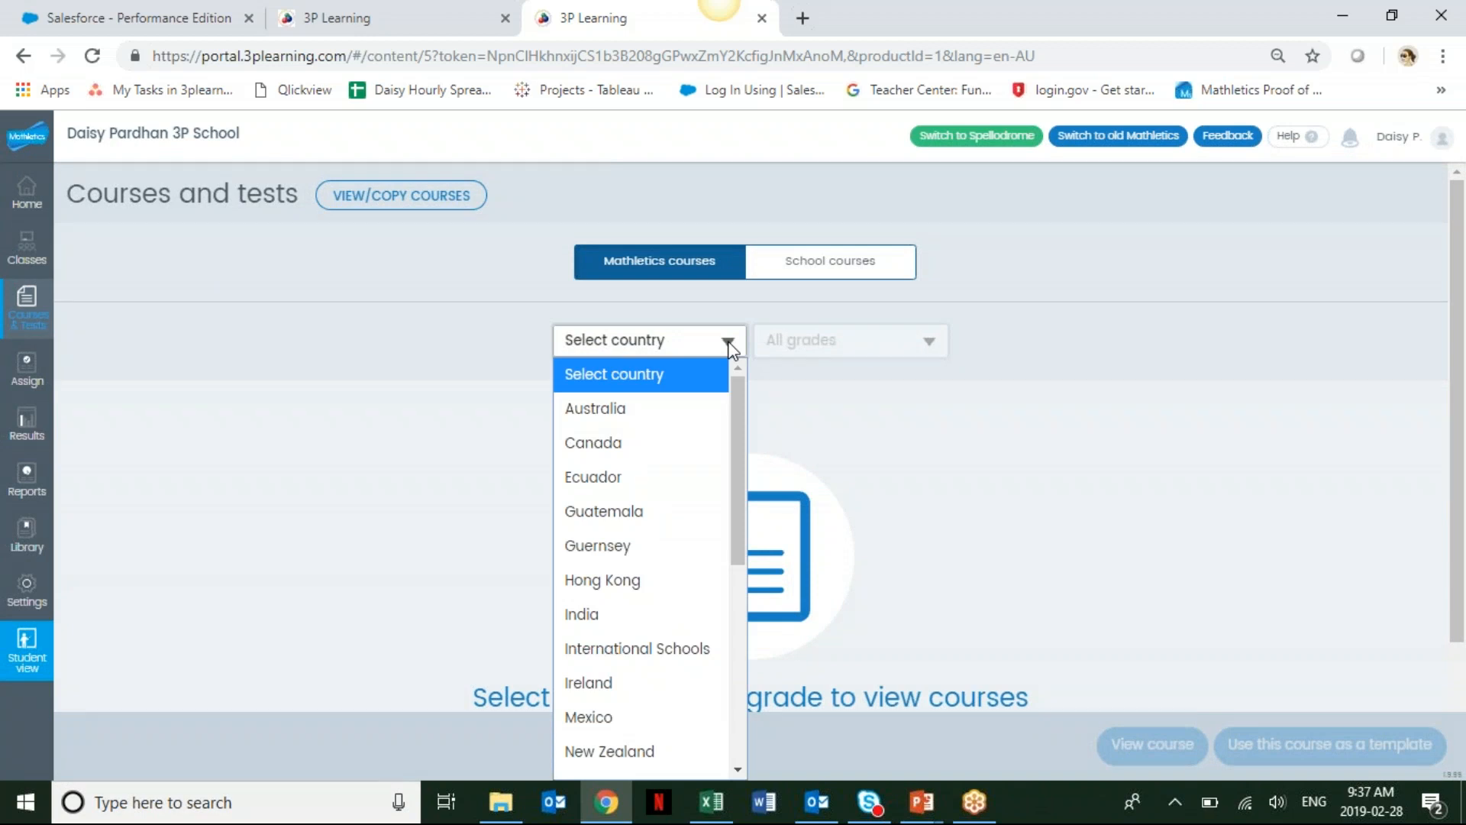
pyautogui.click(643, 442)
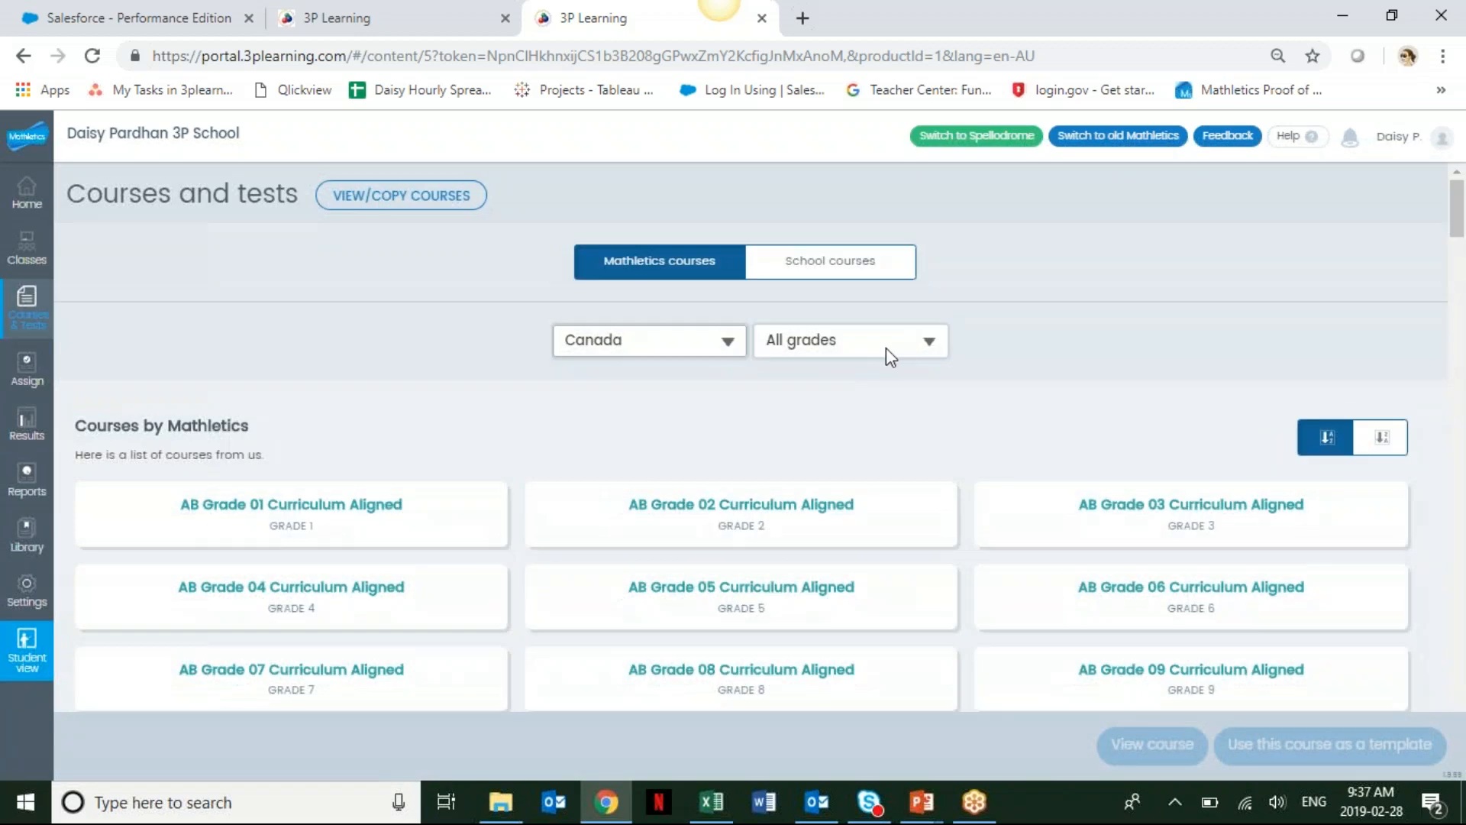
pyautogui.click(892, 347)
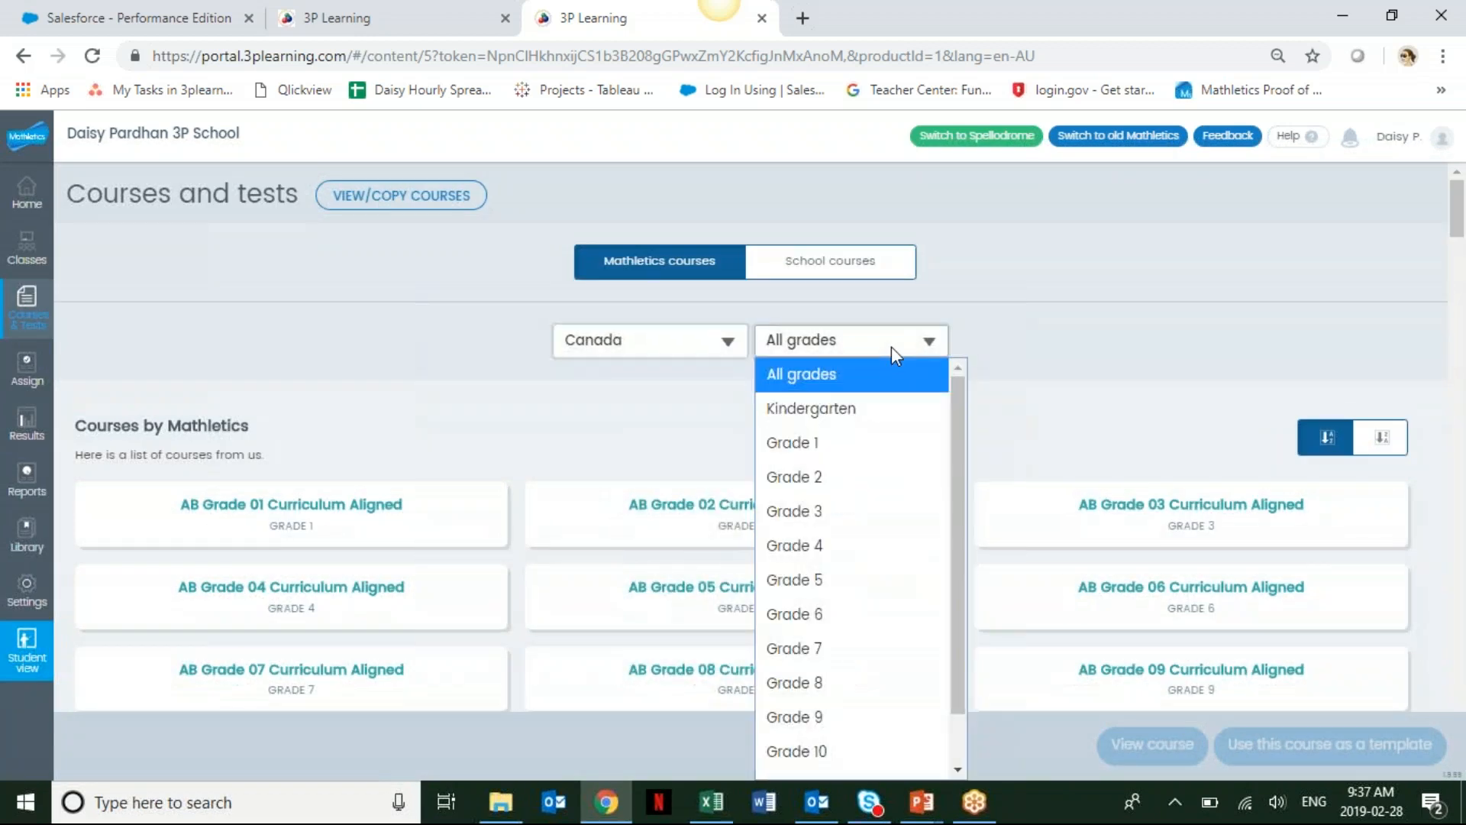
pyautogui.click(830, 527)
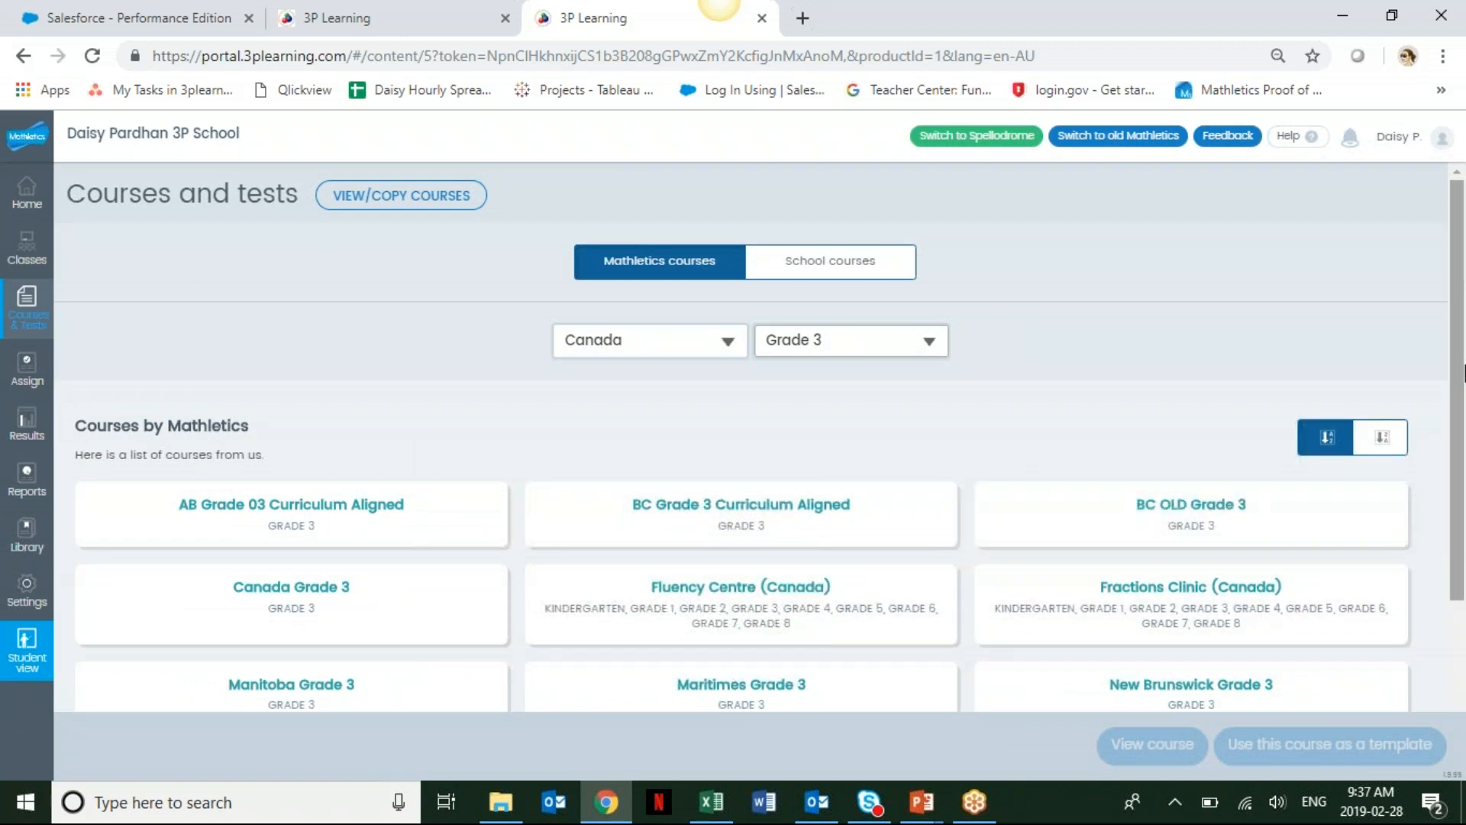
# Select the Ontario Grade 3 course and choose to use it as a template.
pyautogui.rightClick(1463, 372)
pyautogui.click(1459, 335)
pyautogui.moveTo(1458, 335); pyautogui.dragTo(1460, 443)
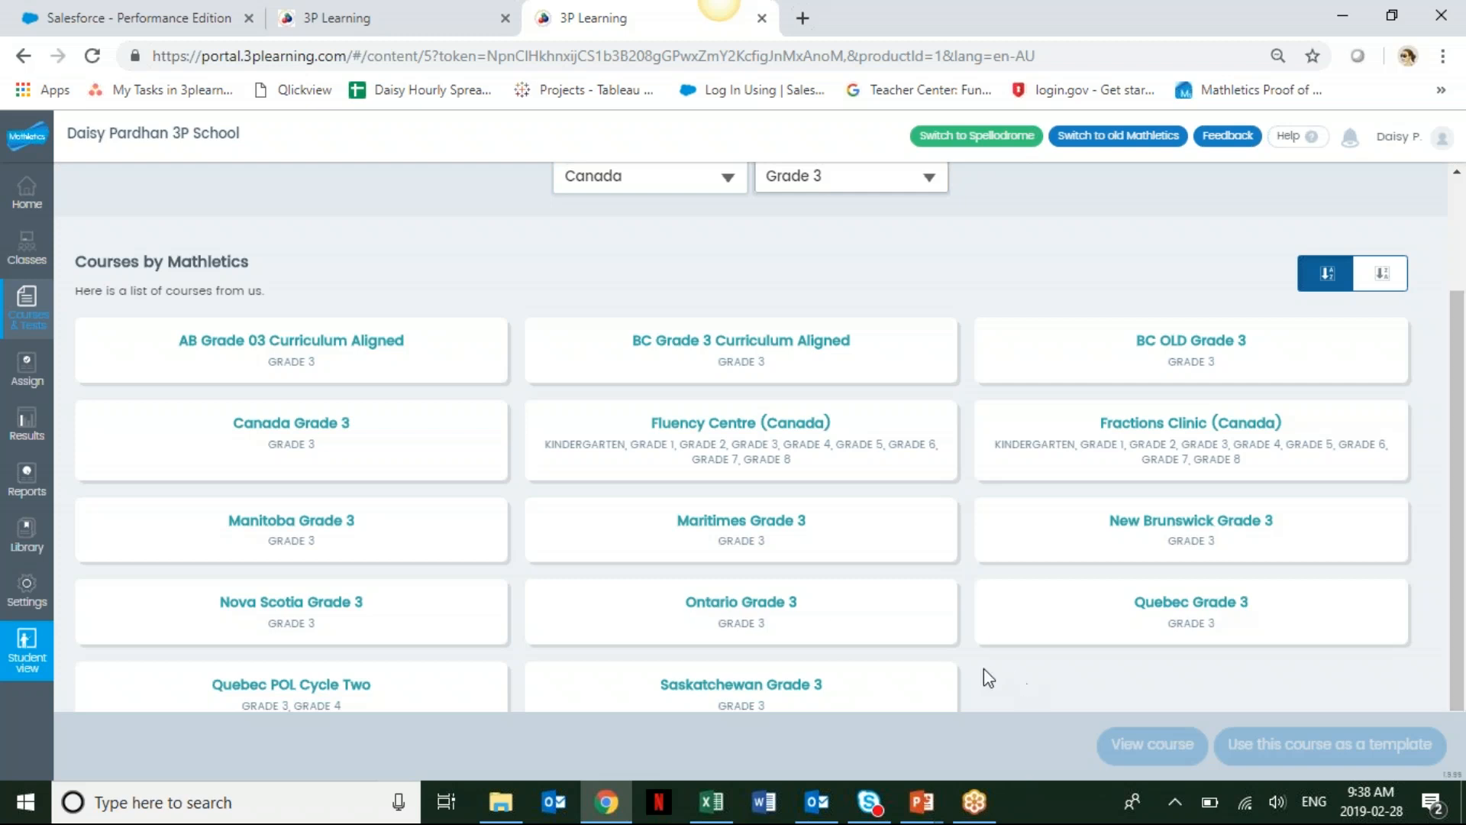
pyautogui.click(820, 609)
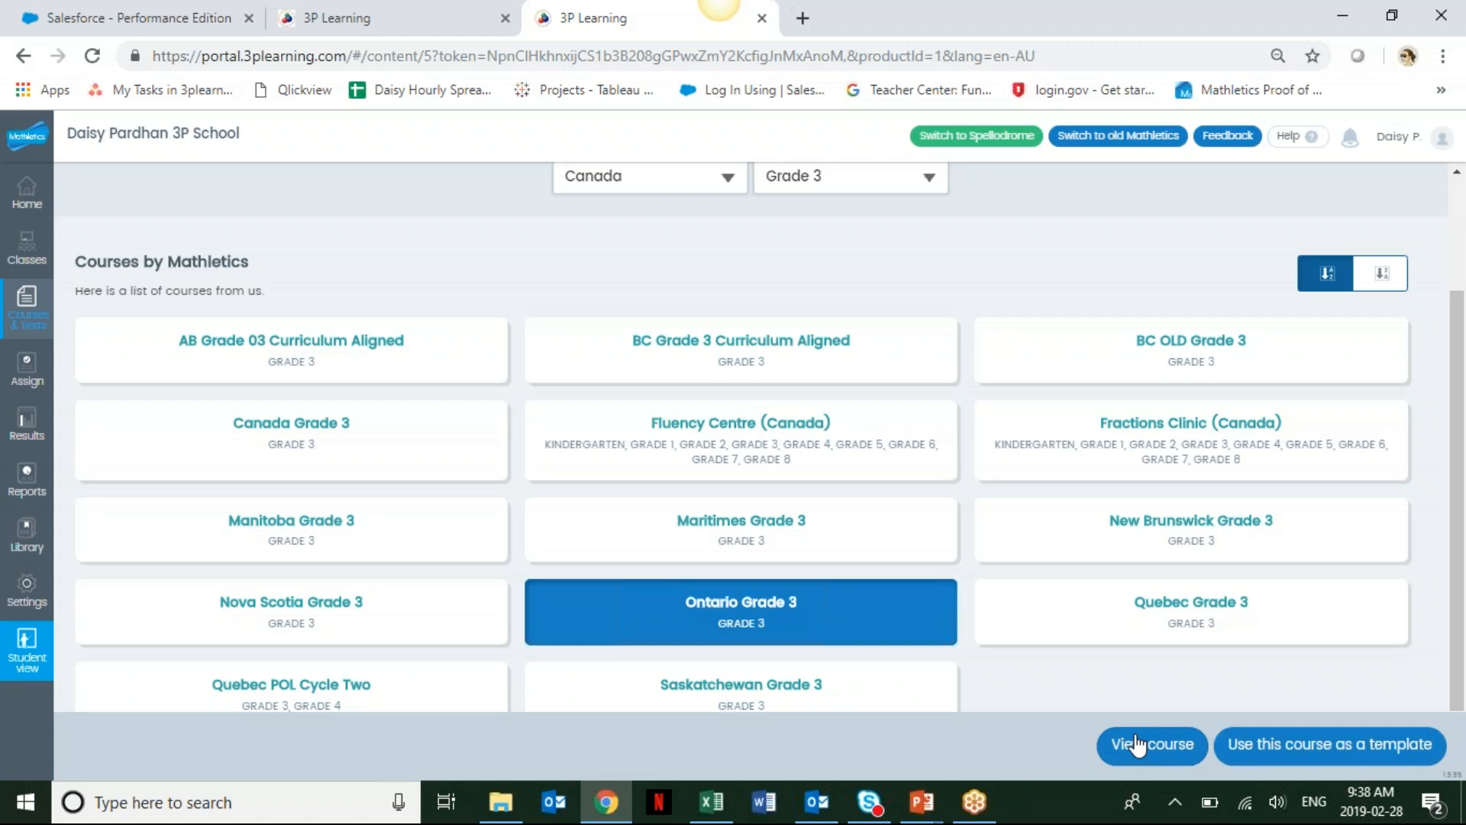
pyautogui.click(1367, 751)
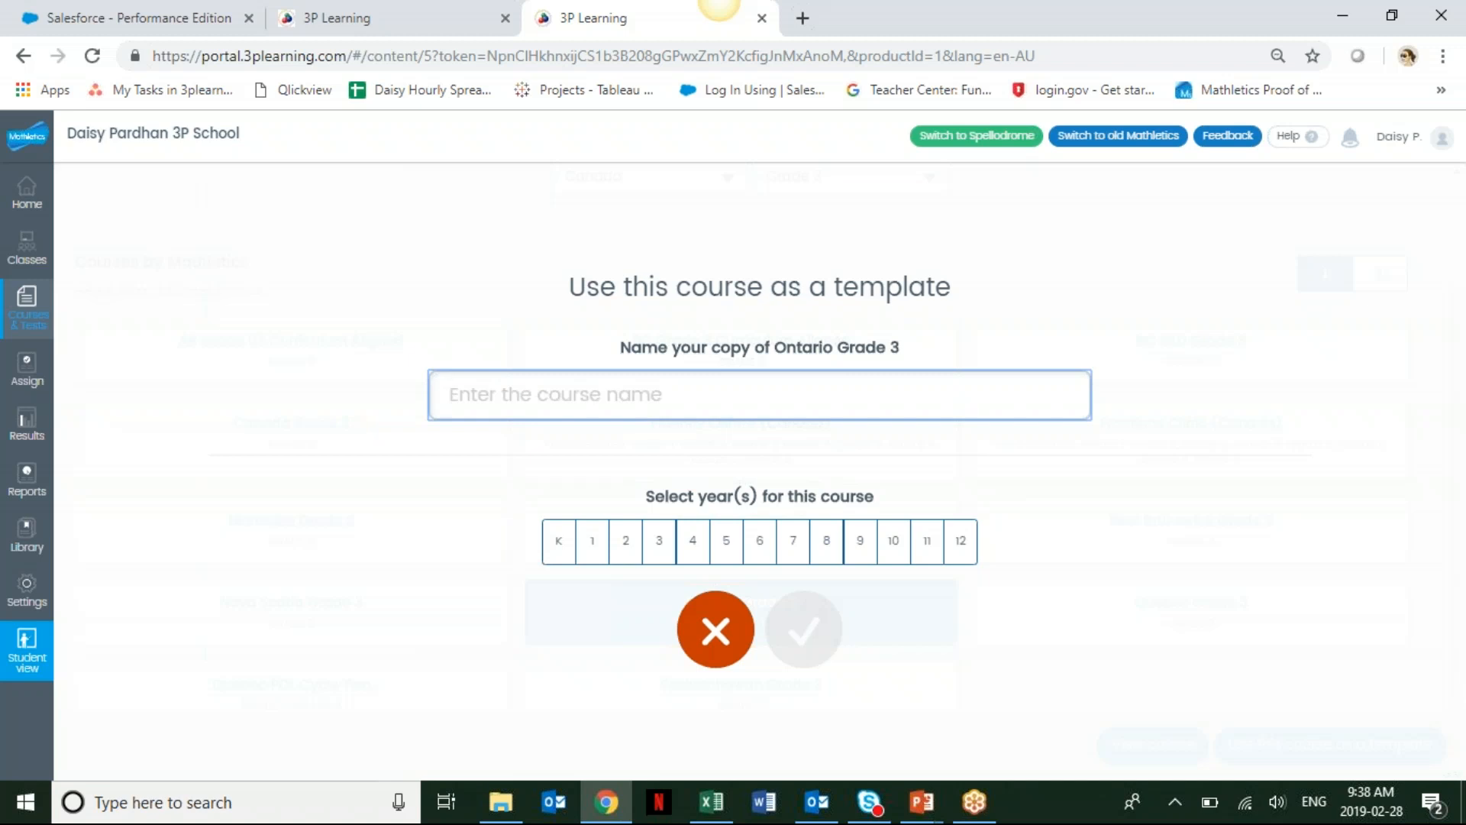
# Name the course copy with the teacher's surname followed by '- Grade 3 test111'.
pyautogui.write('Pardha')
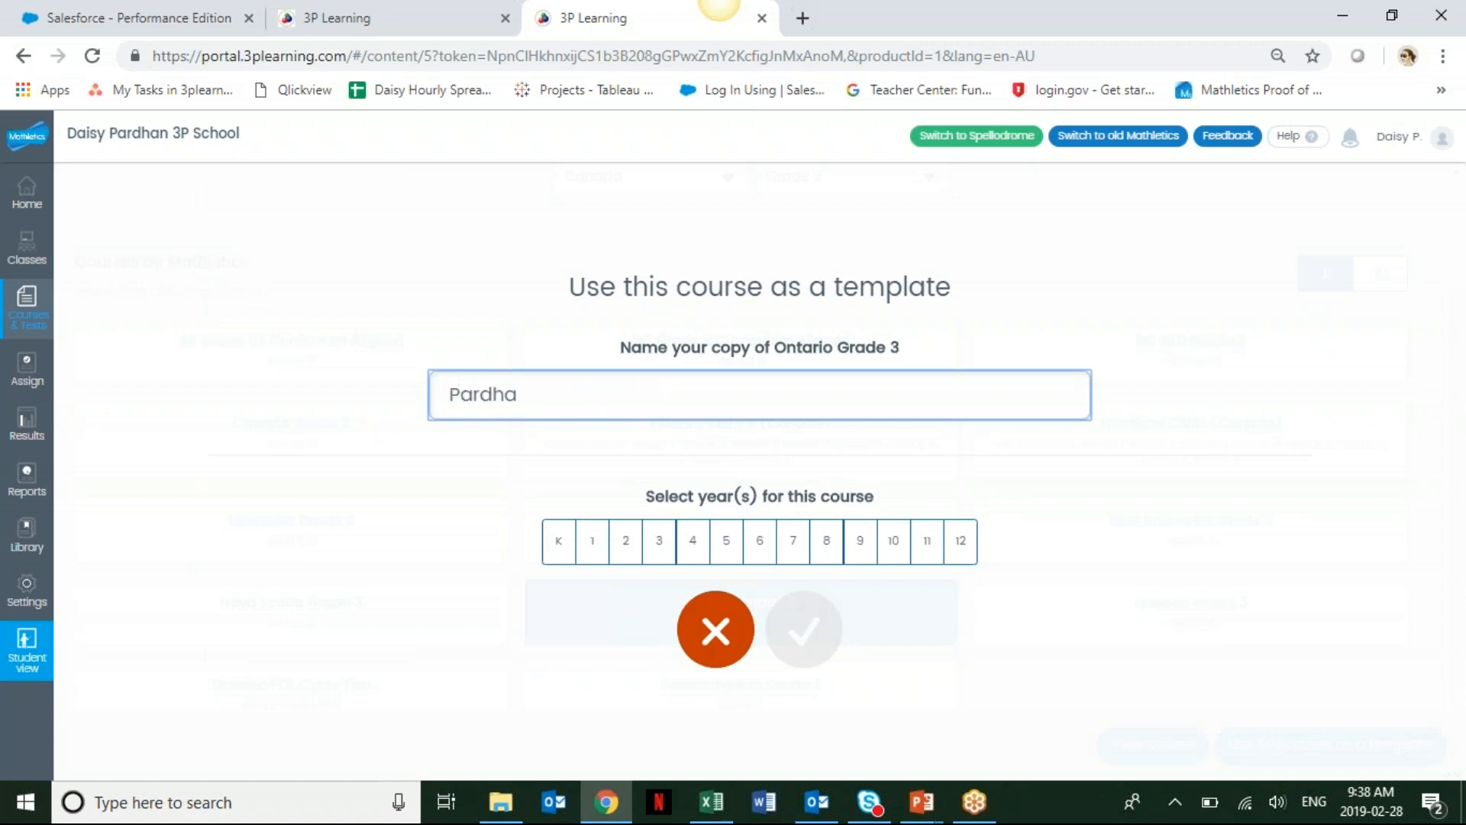
pyautogui.write('n')
pyautogui.write('- Grade 3 ')
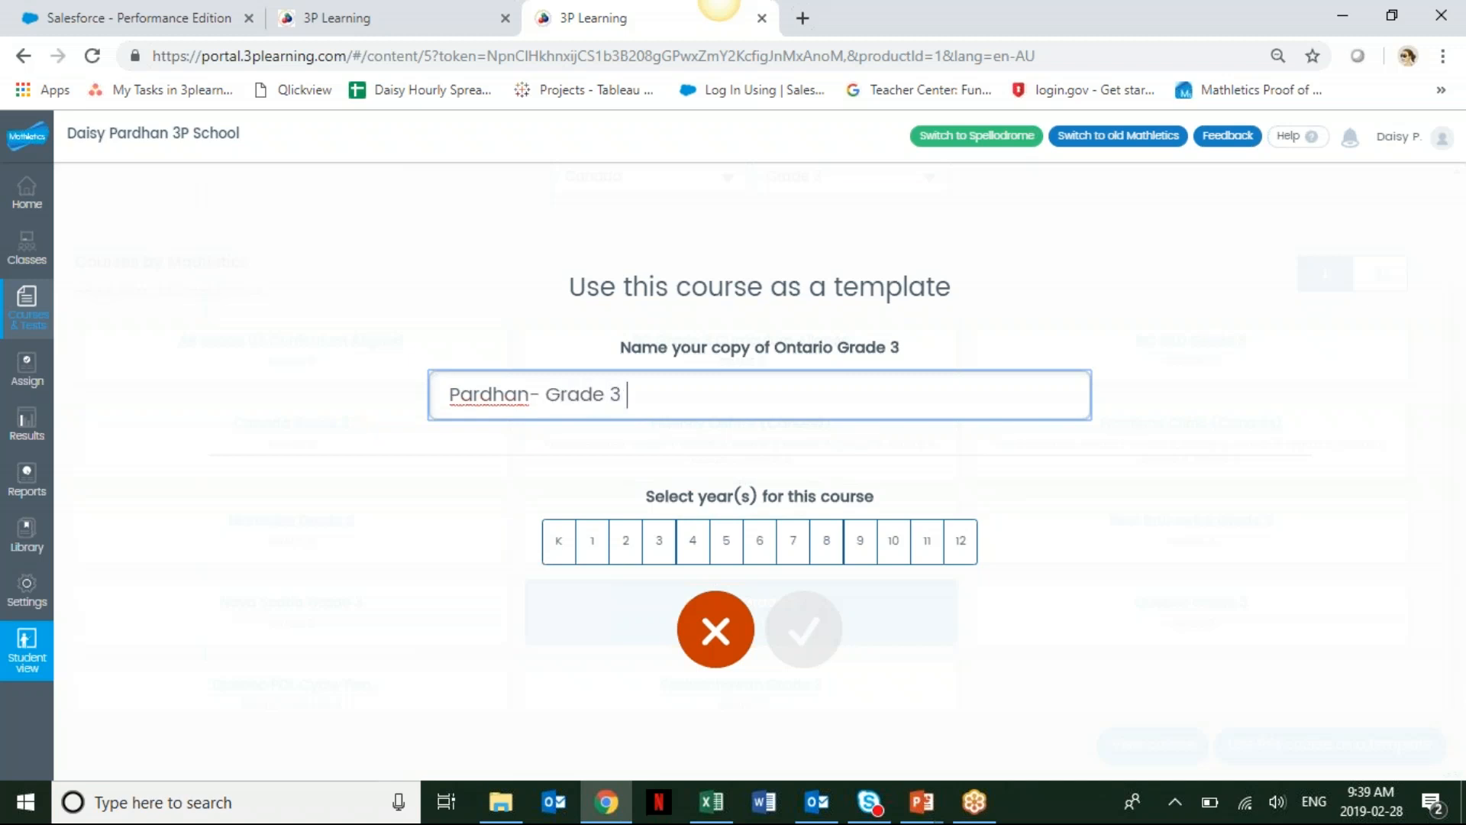
pyautogui.write('test111')
# Assign years 2, 3, 4 and 5 to the course, confirm its creation and acknowledge.
pyautogui.click(626, 544)
pyautogui.click(658, 544)
pyautogui.click(690, 547)
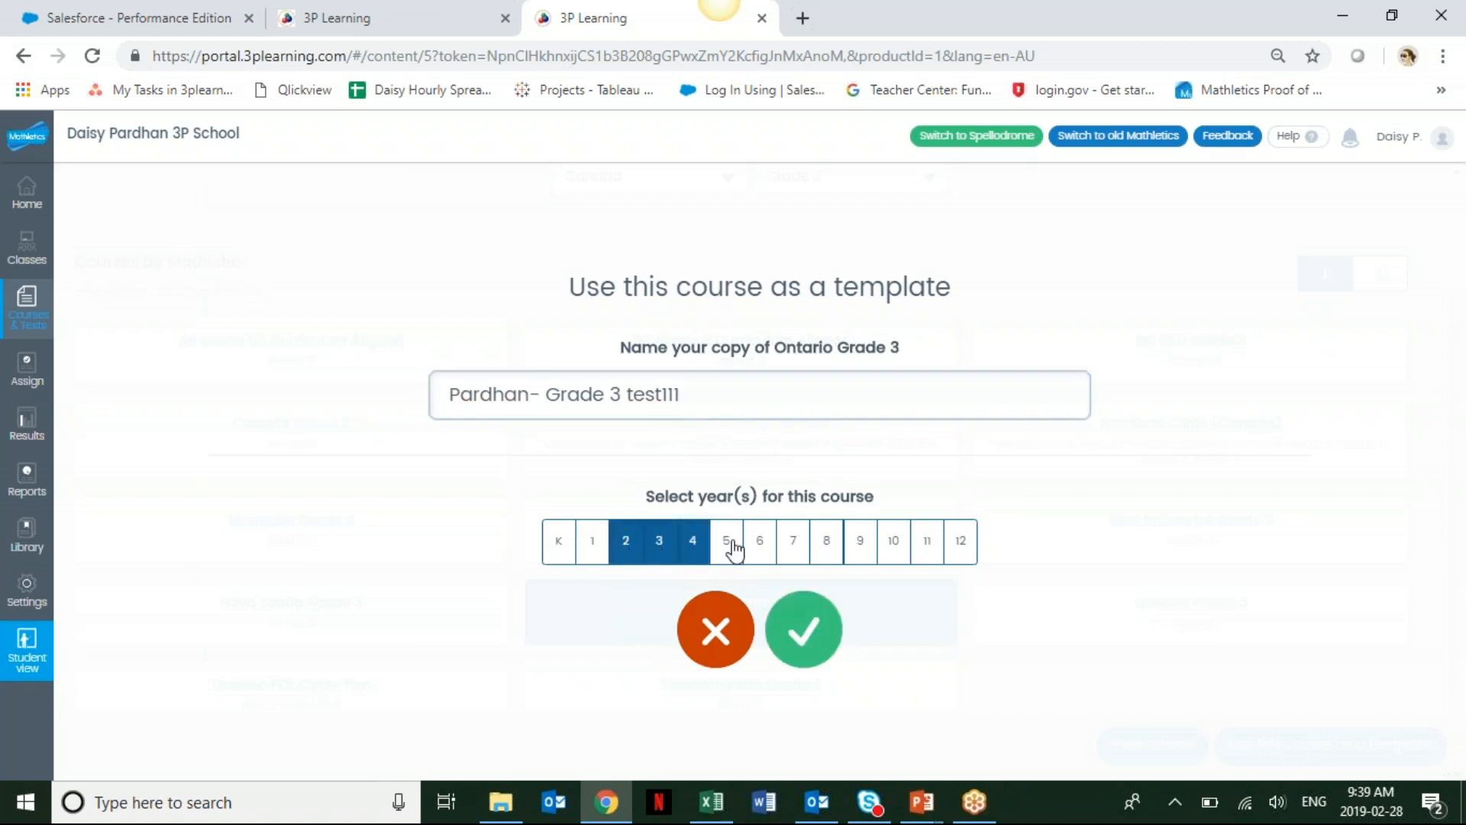
pyautogui.click(733, 548)
pyautogui.click(804, 628)
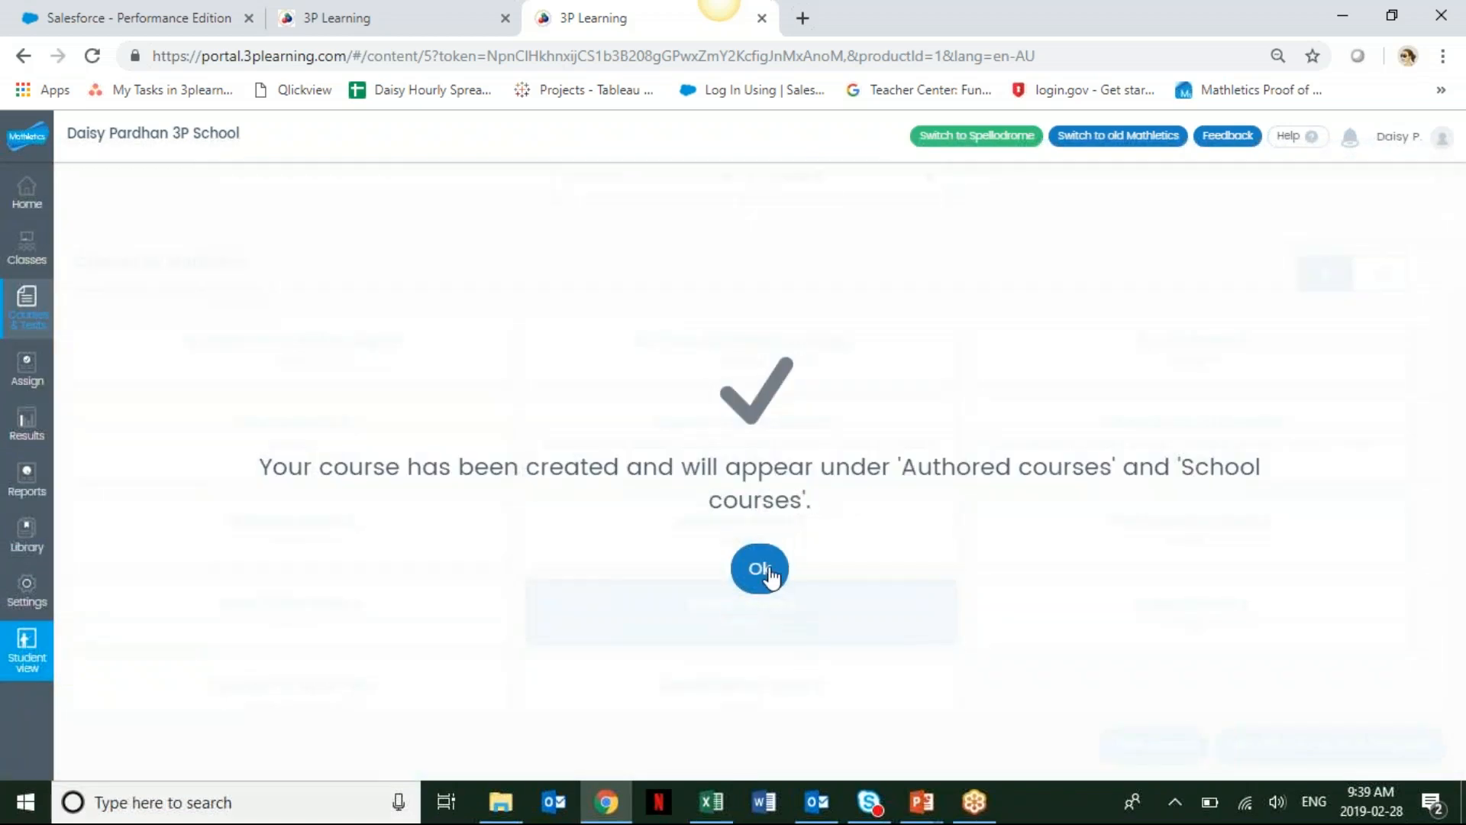
pyautogui.click(767, 571)
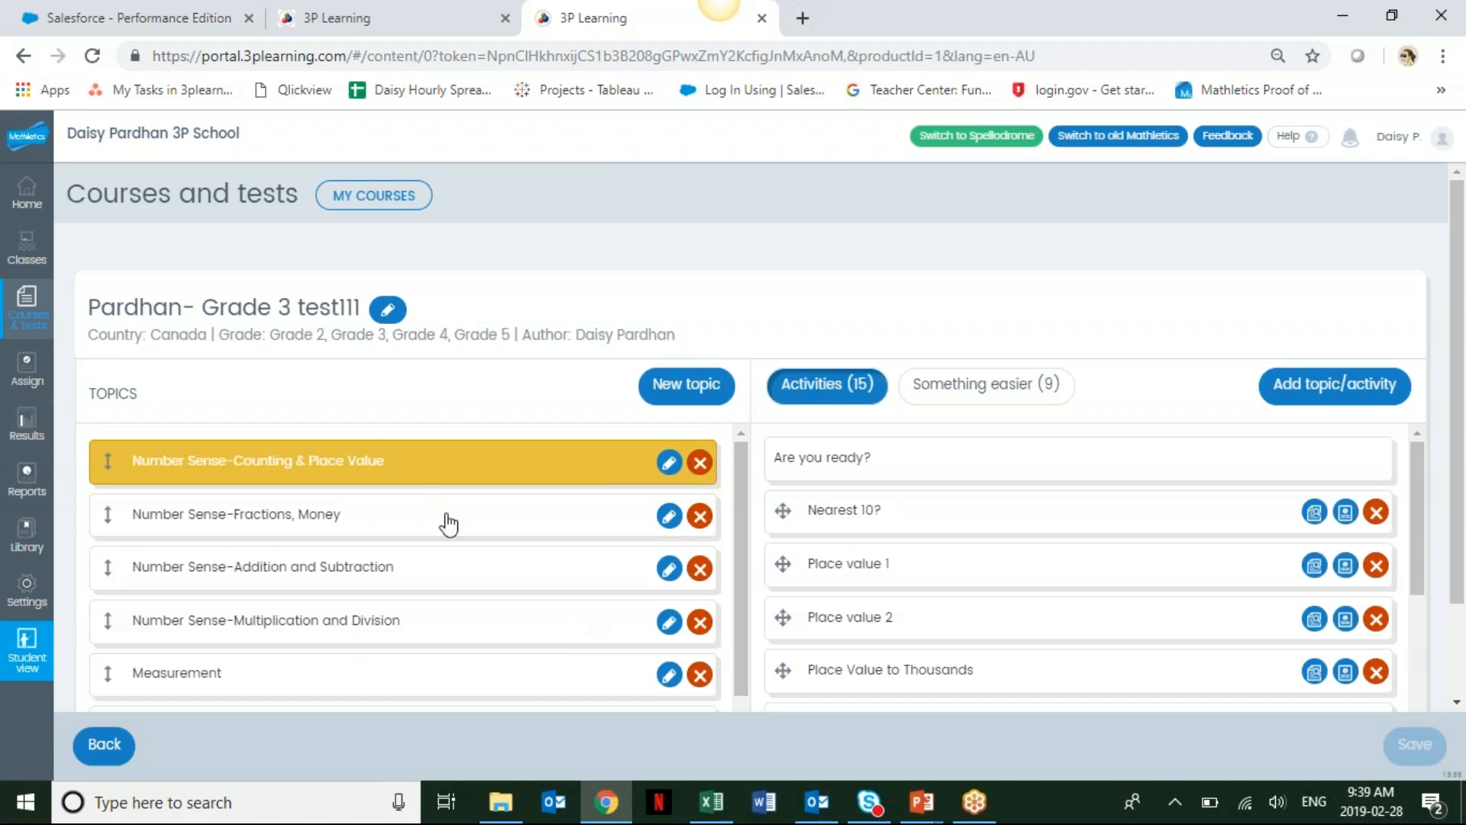
pyautogui.moveTo(747, 485); pyautogui.dragTo(746, 452)
pyautogui.moveTo(1422, 474); pyautogui.dragTo(1421, 611)
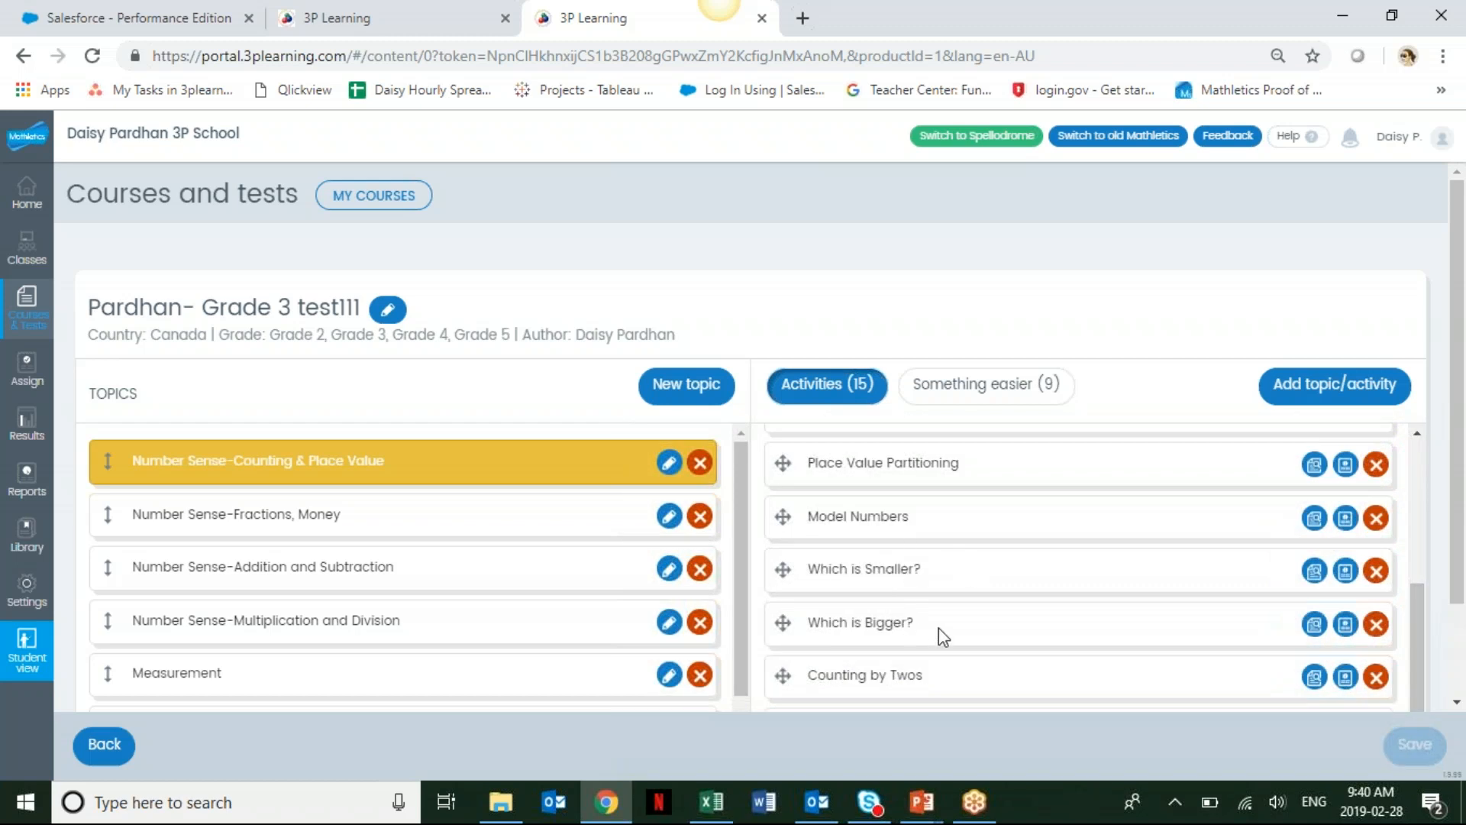
pyautogui.click(1376, 574)
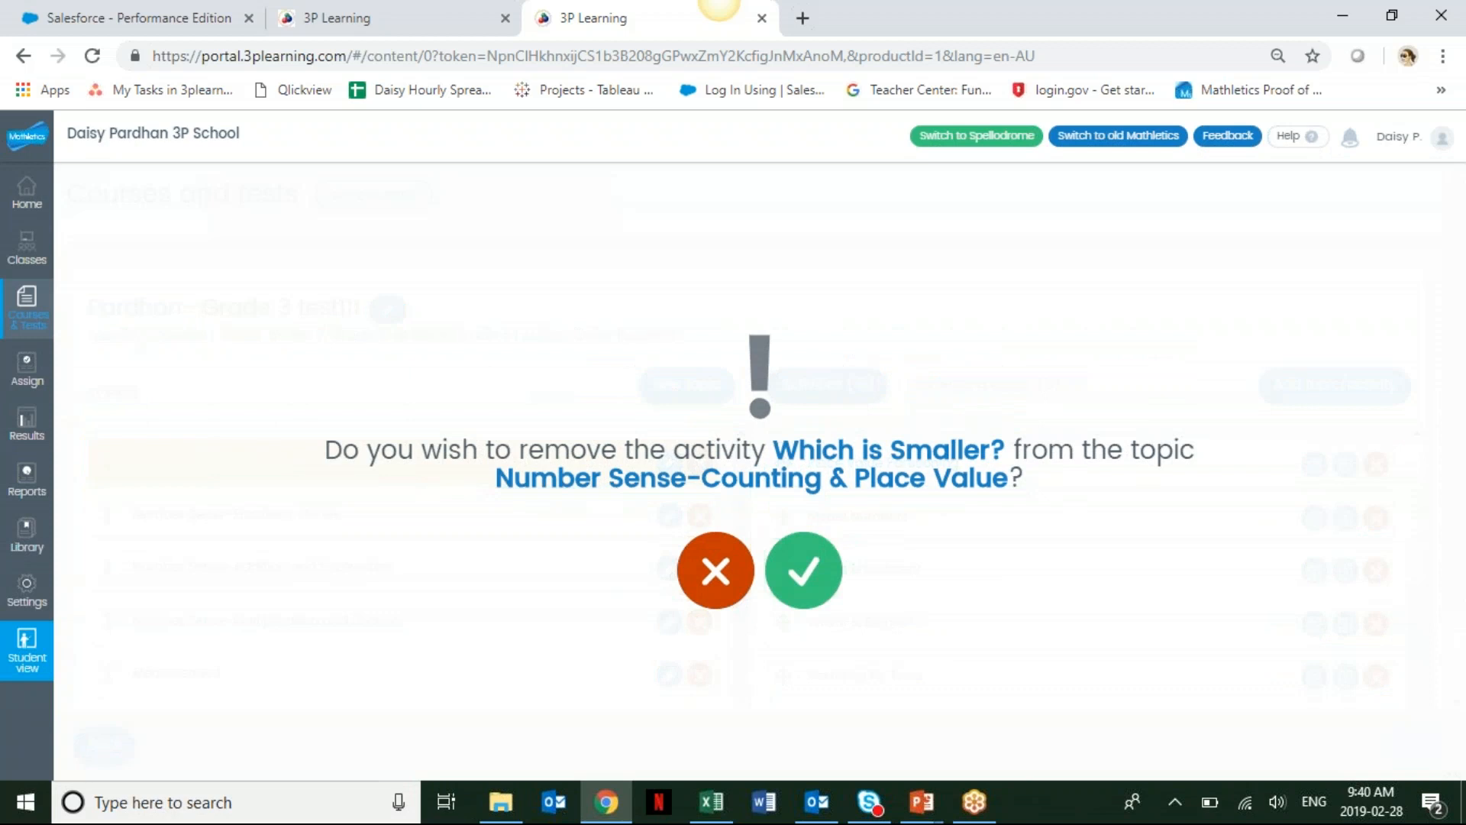
pyautogui.click(710, 579)
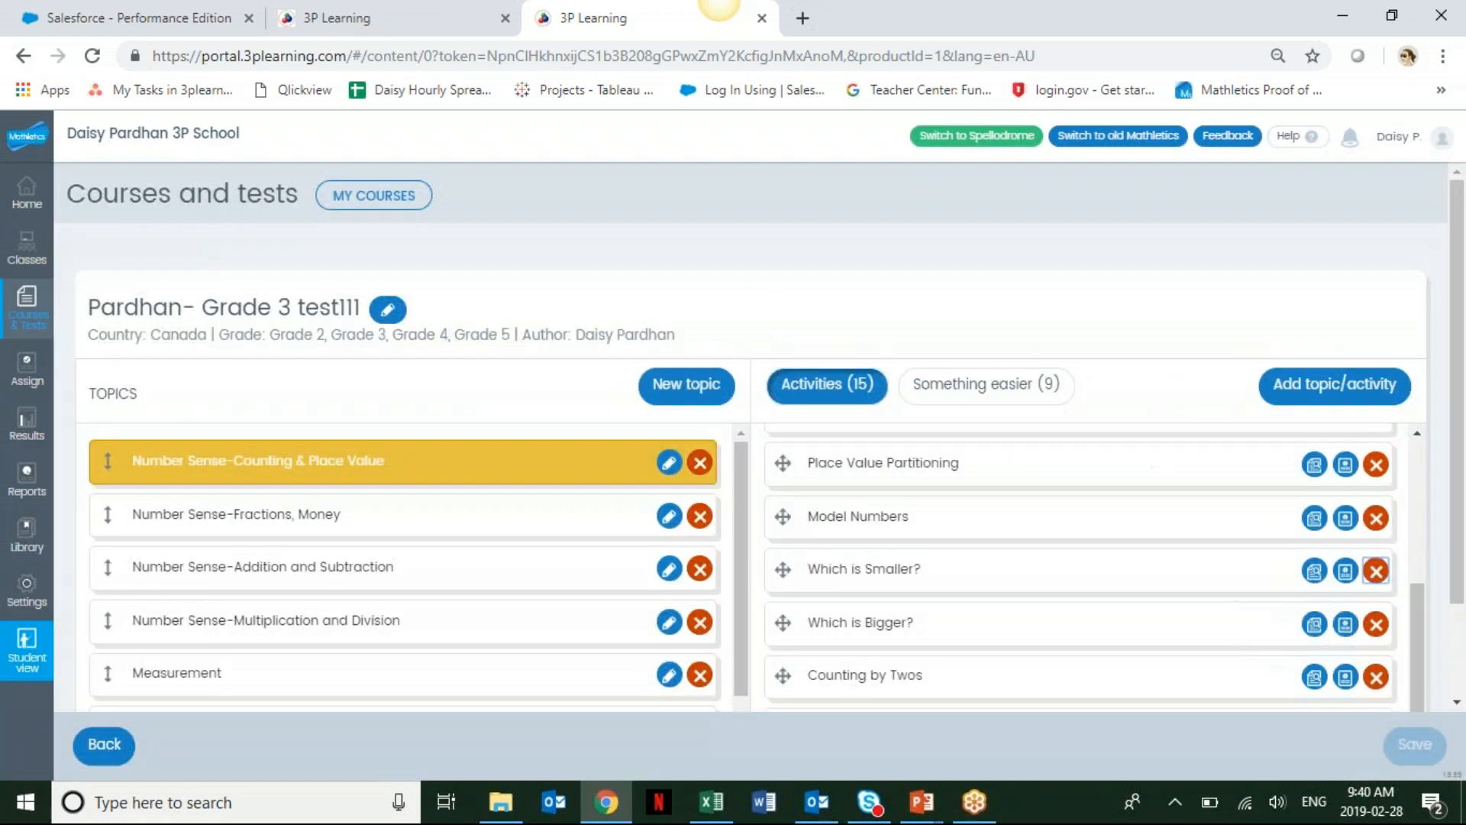
pyautogui.click(1375, 625)
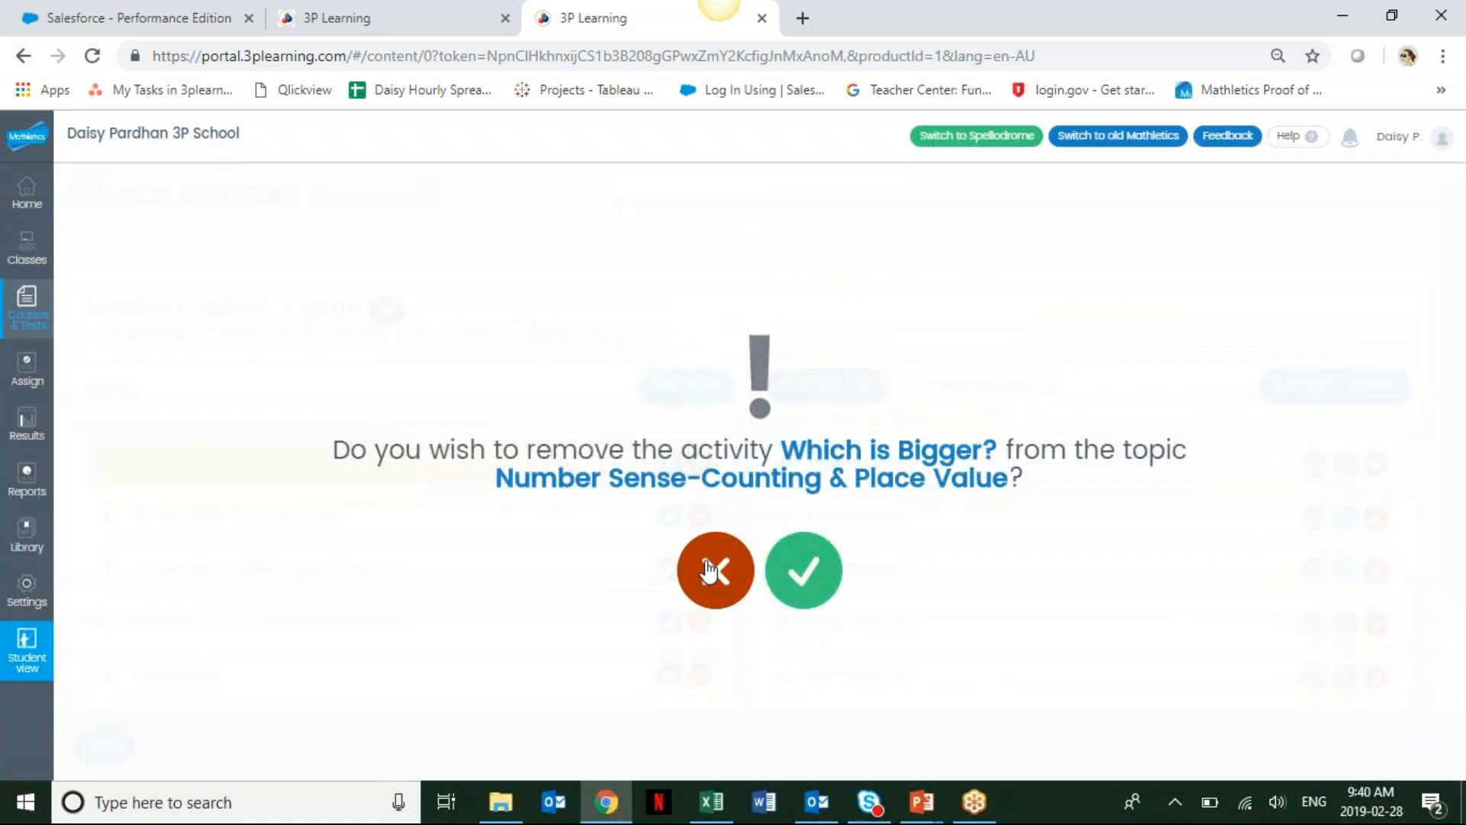
pyautogui.click(710, 571)
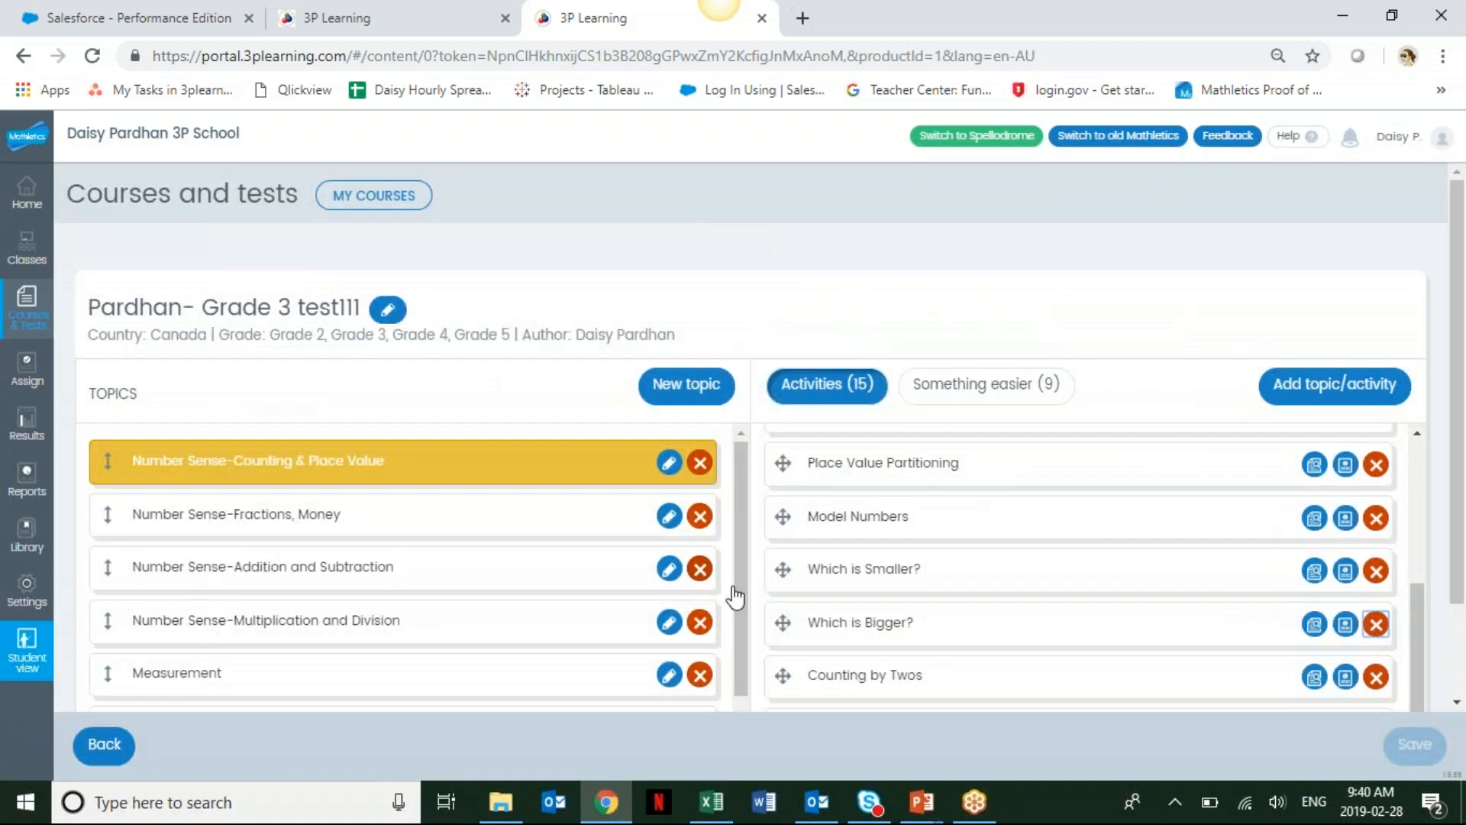
pyautogui.click(413, 515)
pyautogui.click(428, 481)
pyautogui.click(1377, 571)
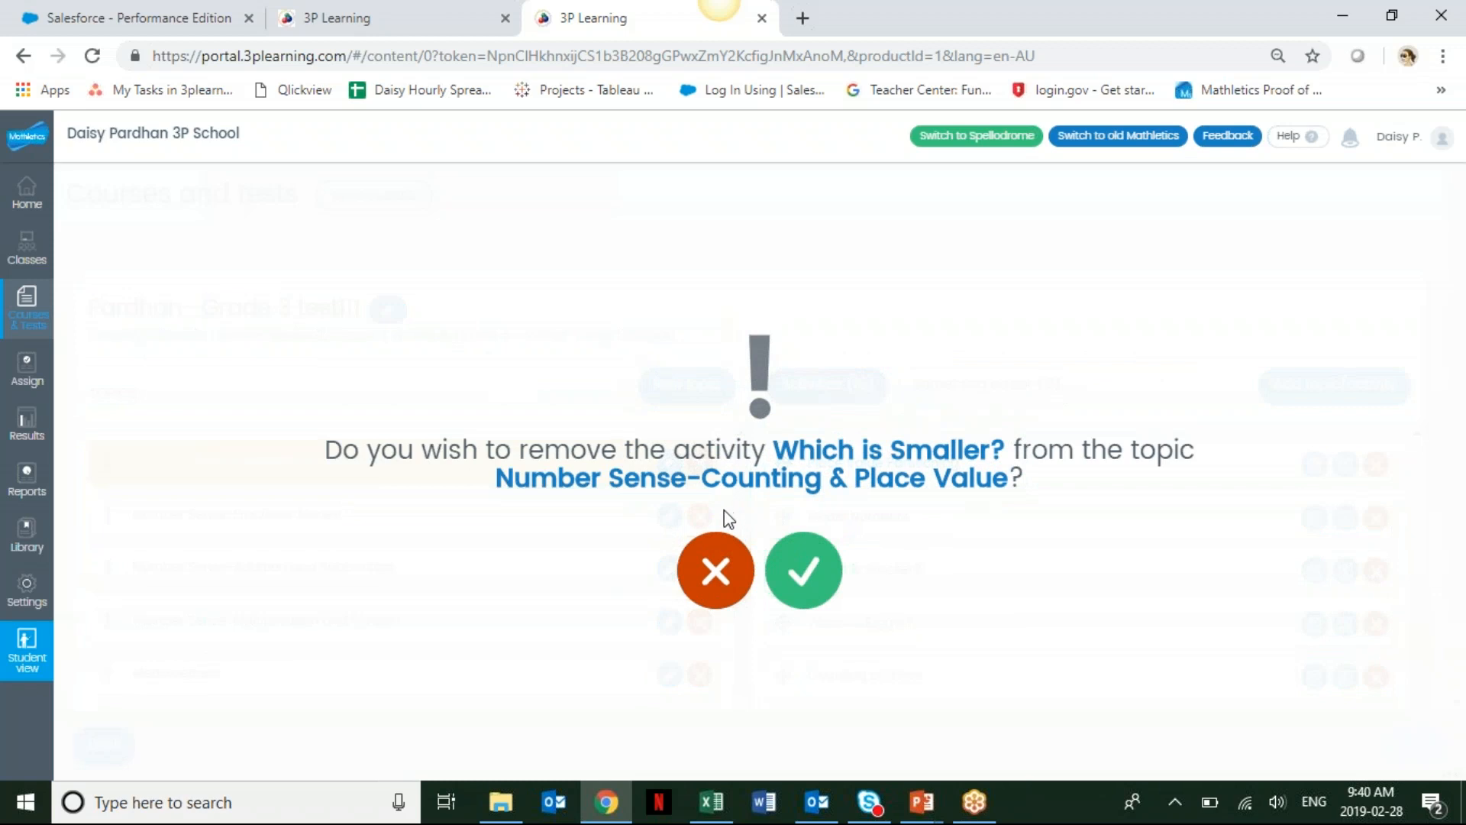
pyautogui.click(714, 569)
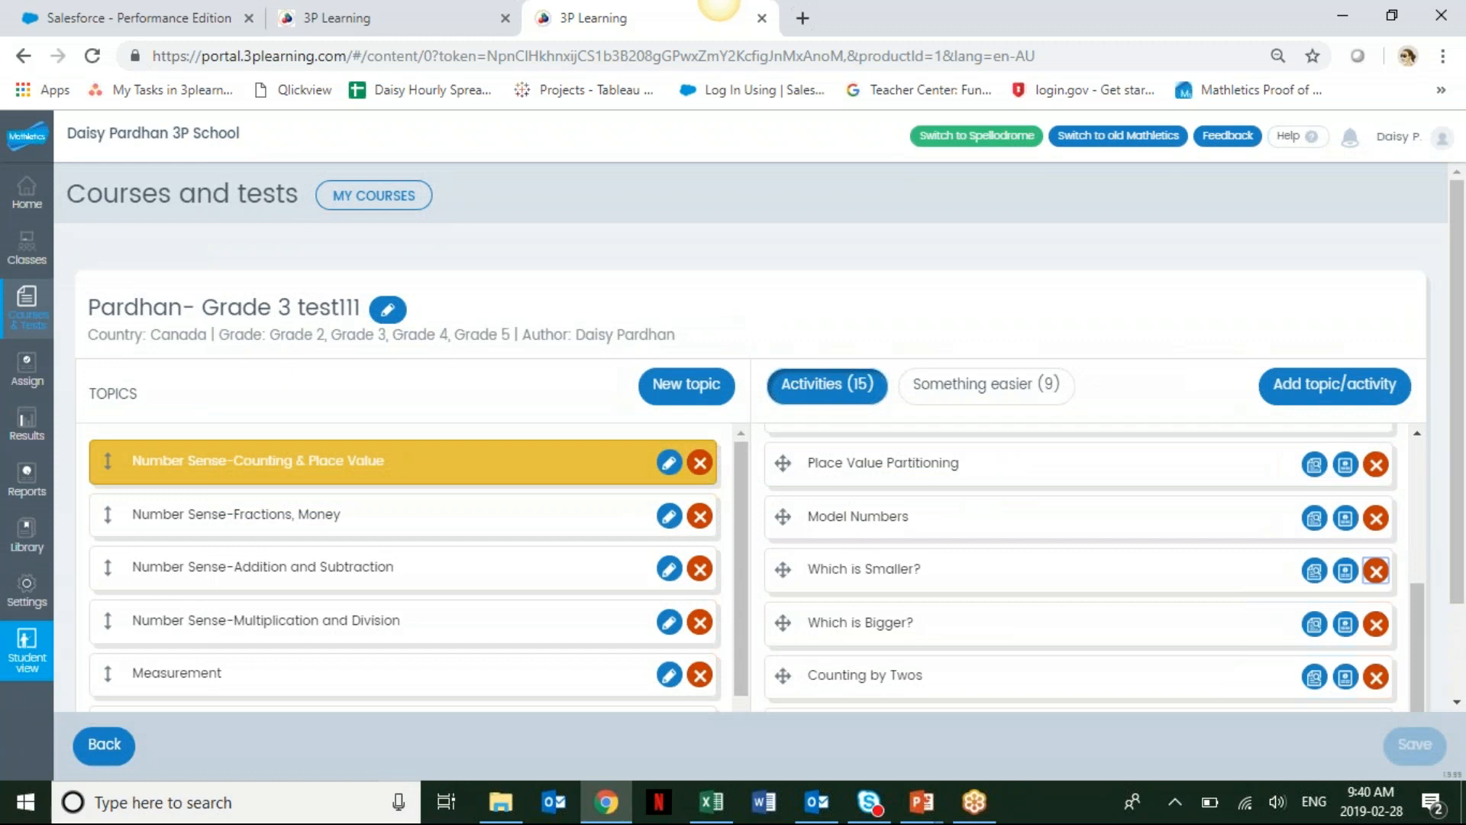
# Browse the activities of the Fractions, Addition and Subtraction, and Counting & Place Value topics.
pyautogui.click(350, 523)
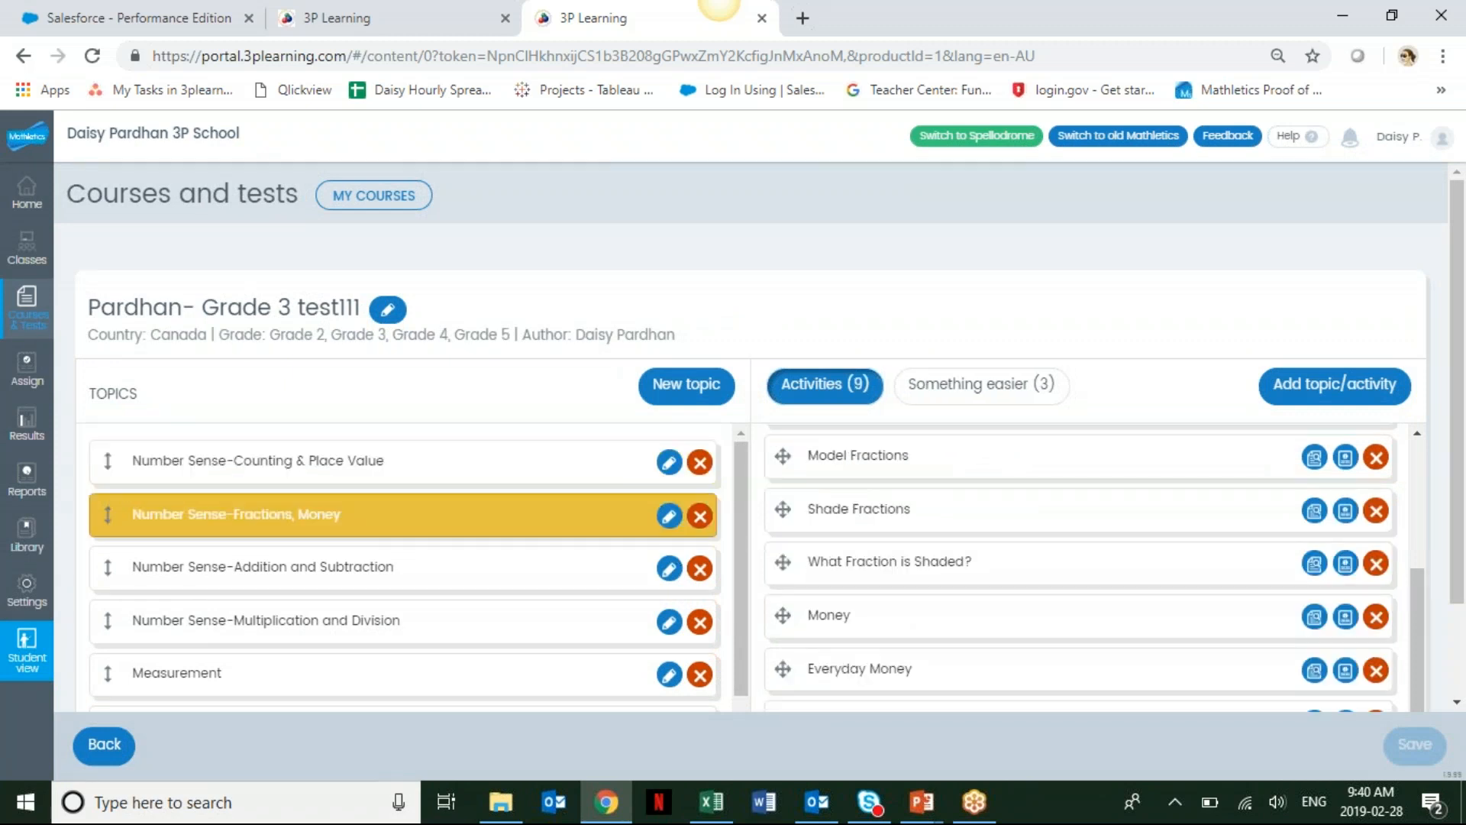
pyautogui.click(338, 566)
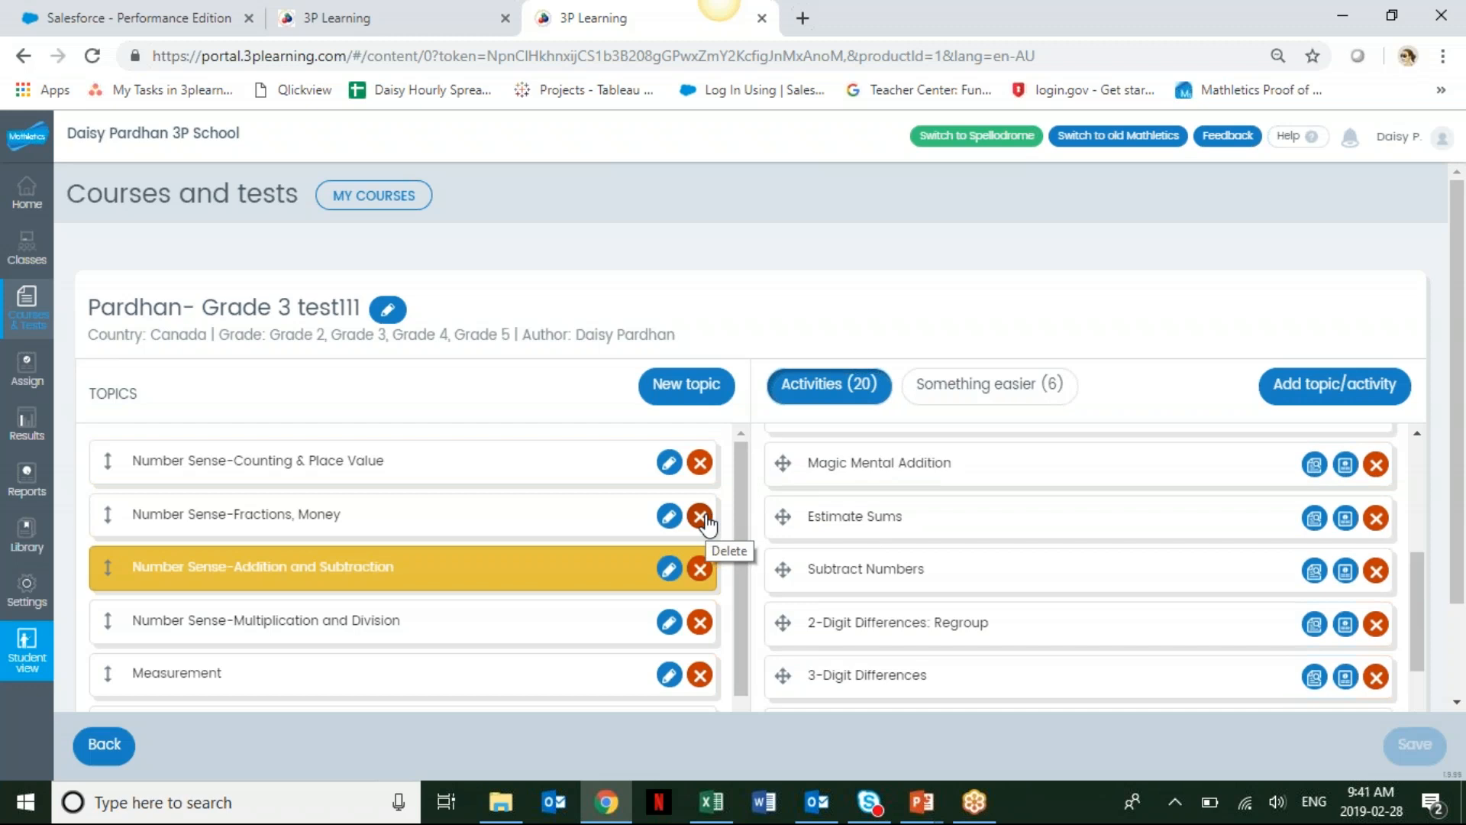
pyautogui.click(345, 474)
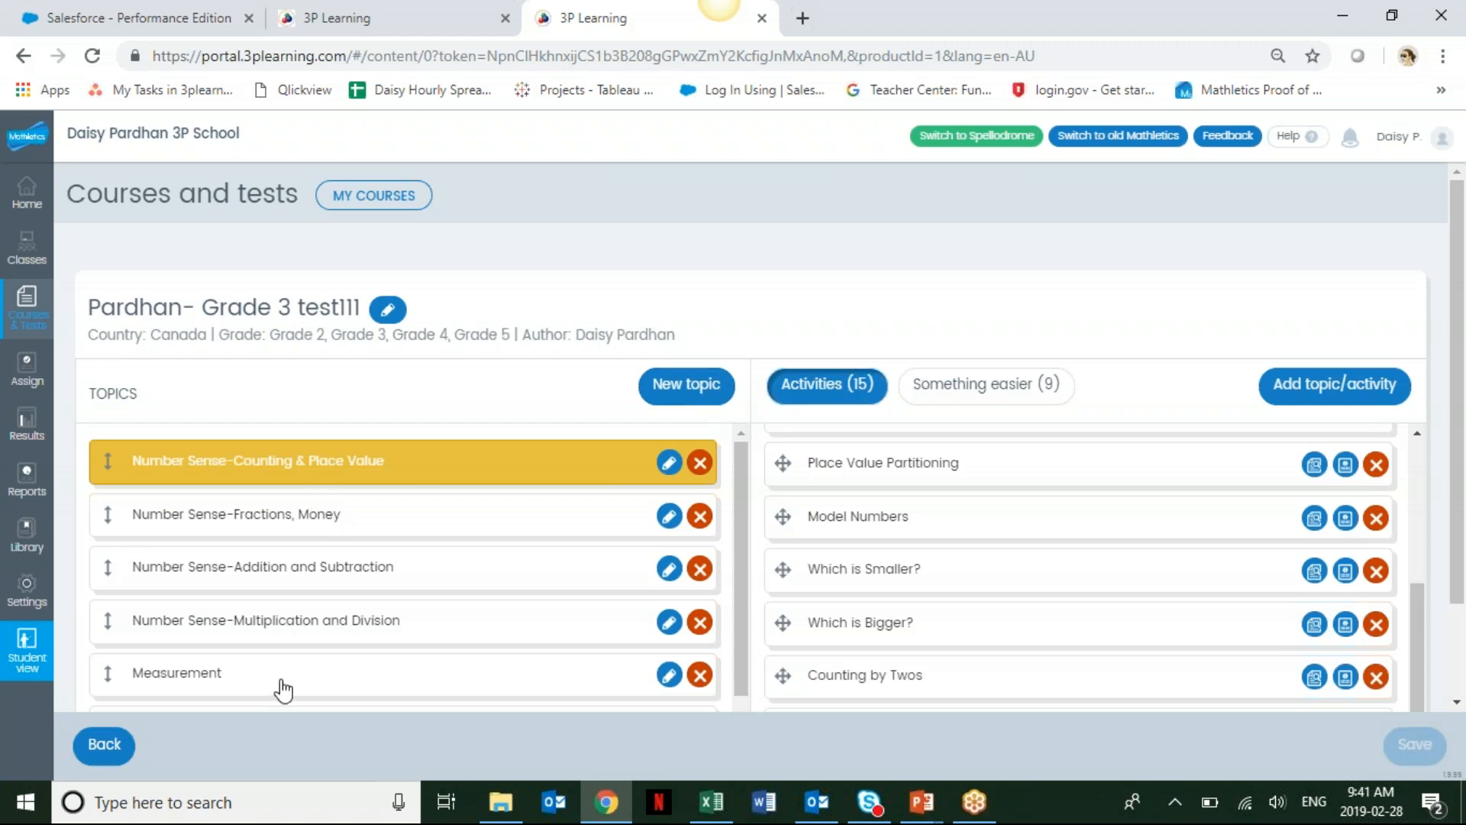
# Create a new topic named Review unit.
pyautogui.click(693, 385)
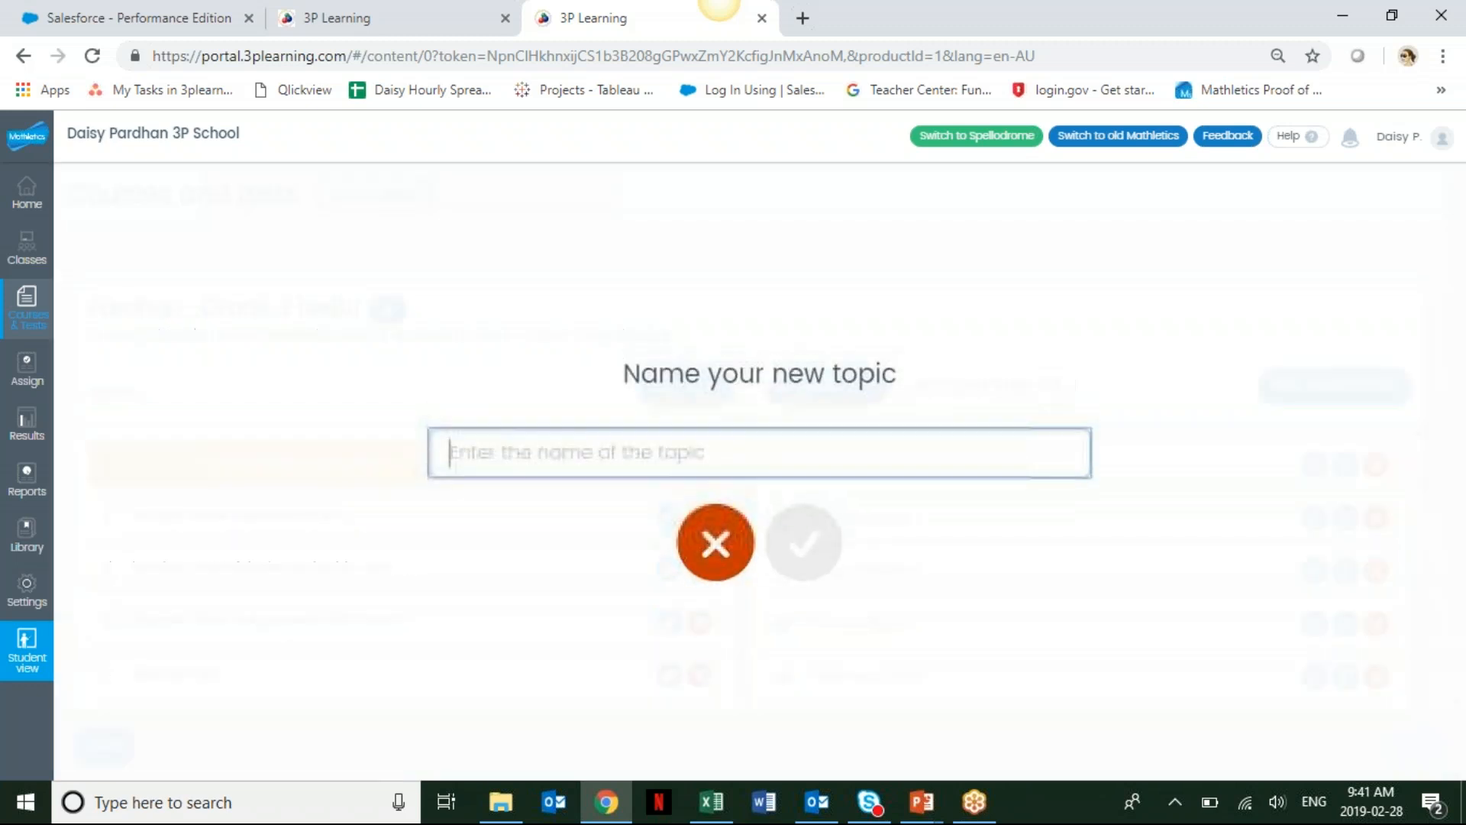
pyautogui.write('Review ')
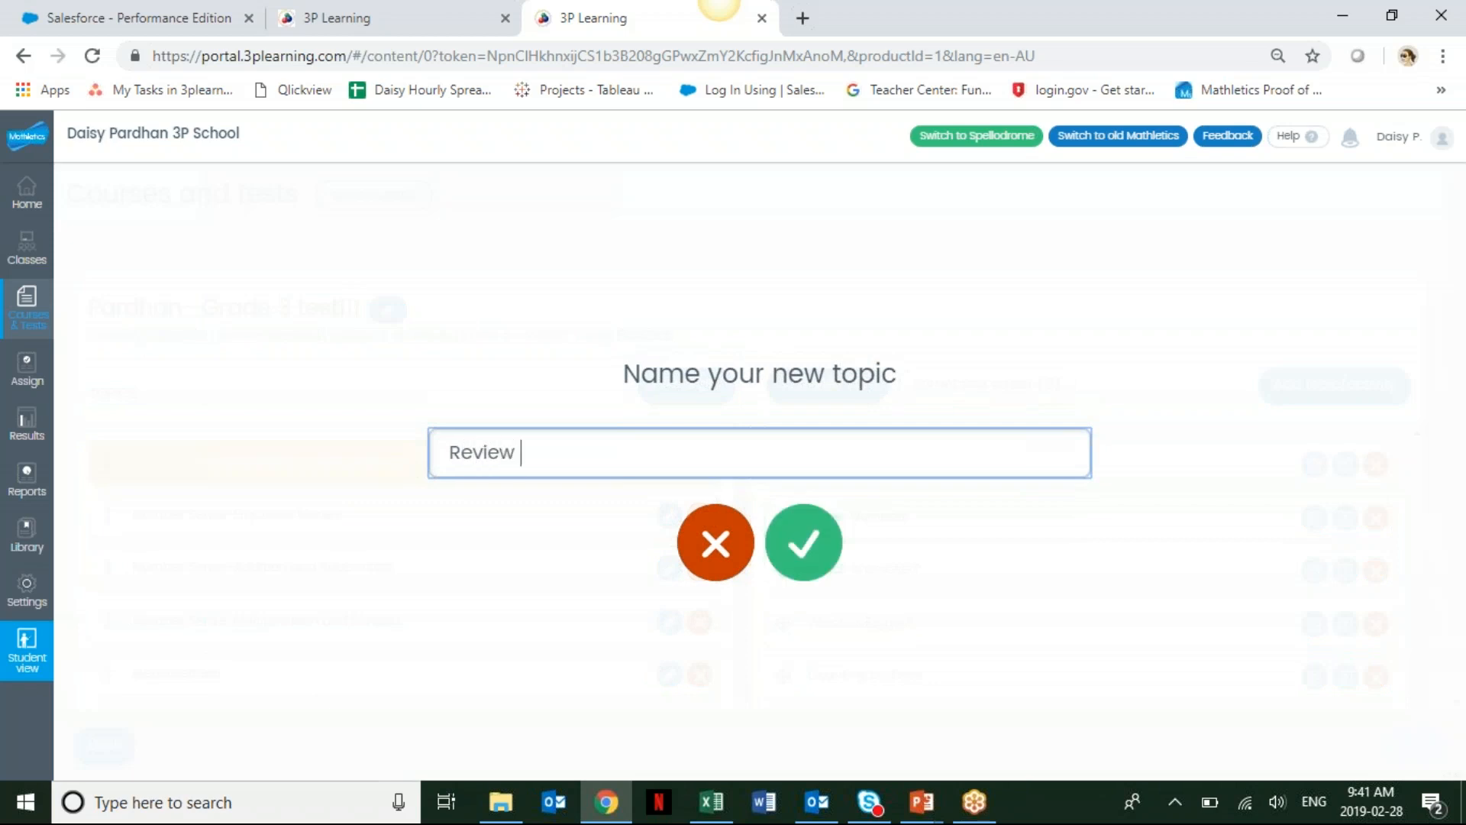
pyautogui.write('unit')
pyautogui.click(807, 554)
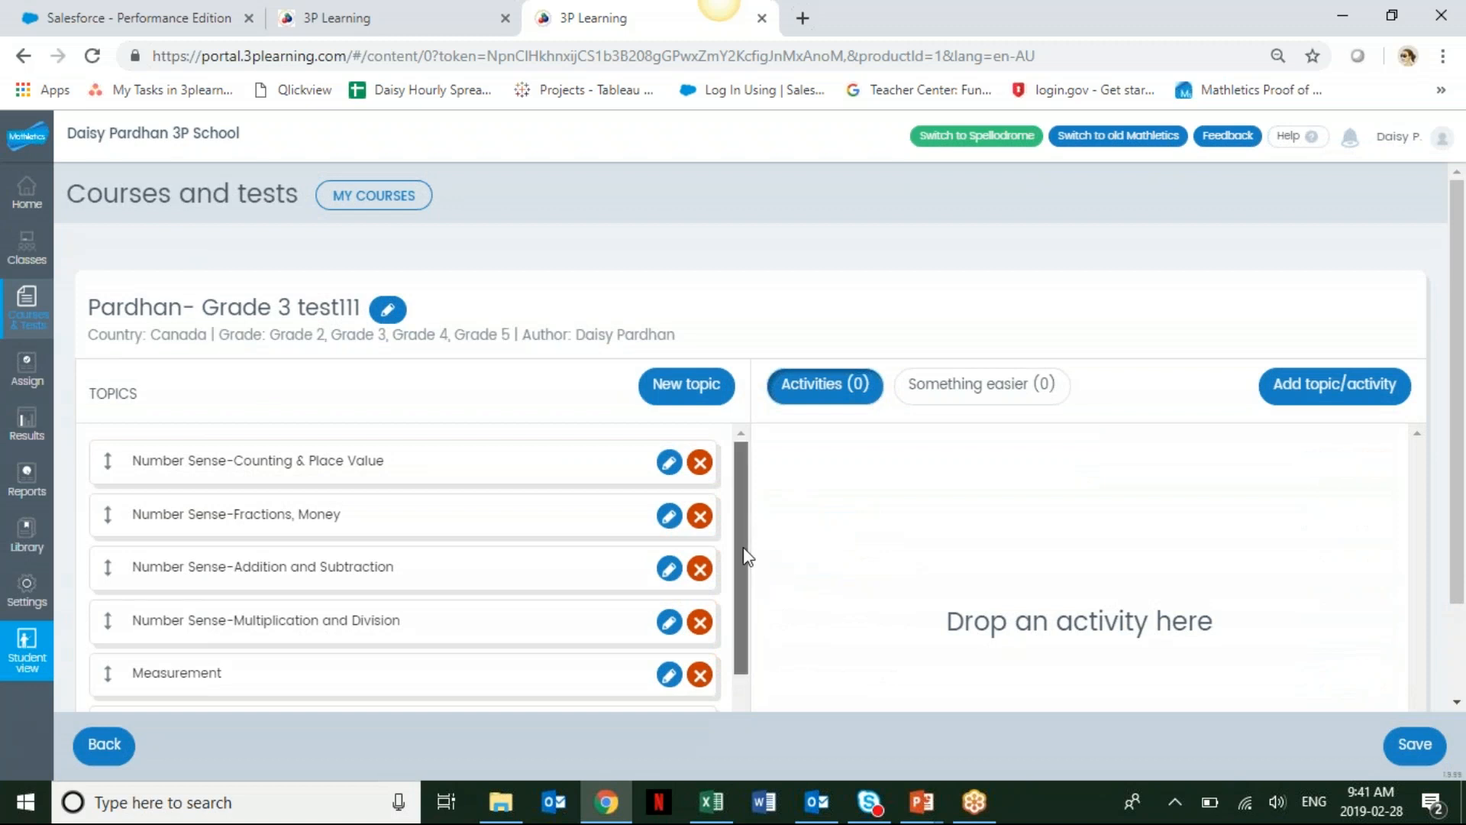
# Open the Mathletics course list for Canada, grade 4, and choose Ontario Grade 4 as the source of activities.
pyautogui.moveTo(744, 547); pyautogui.dragTo(733, 727)
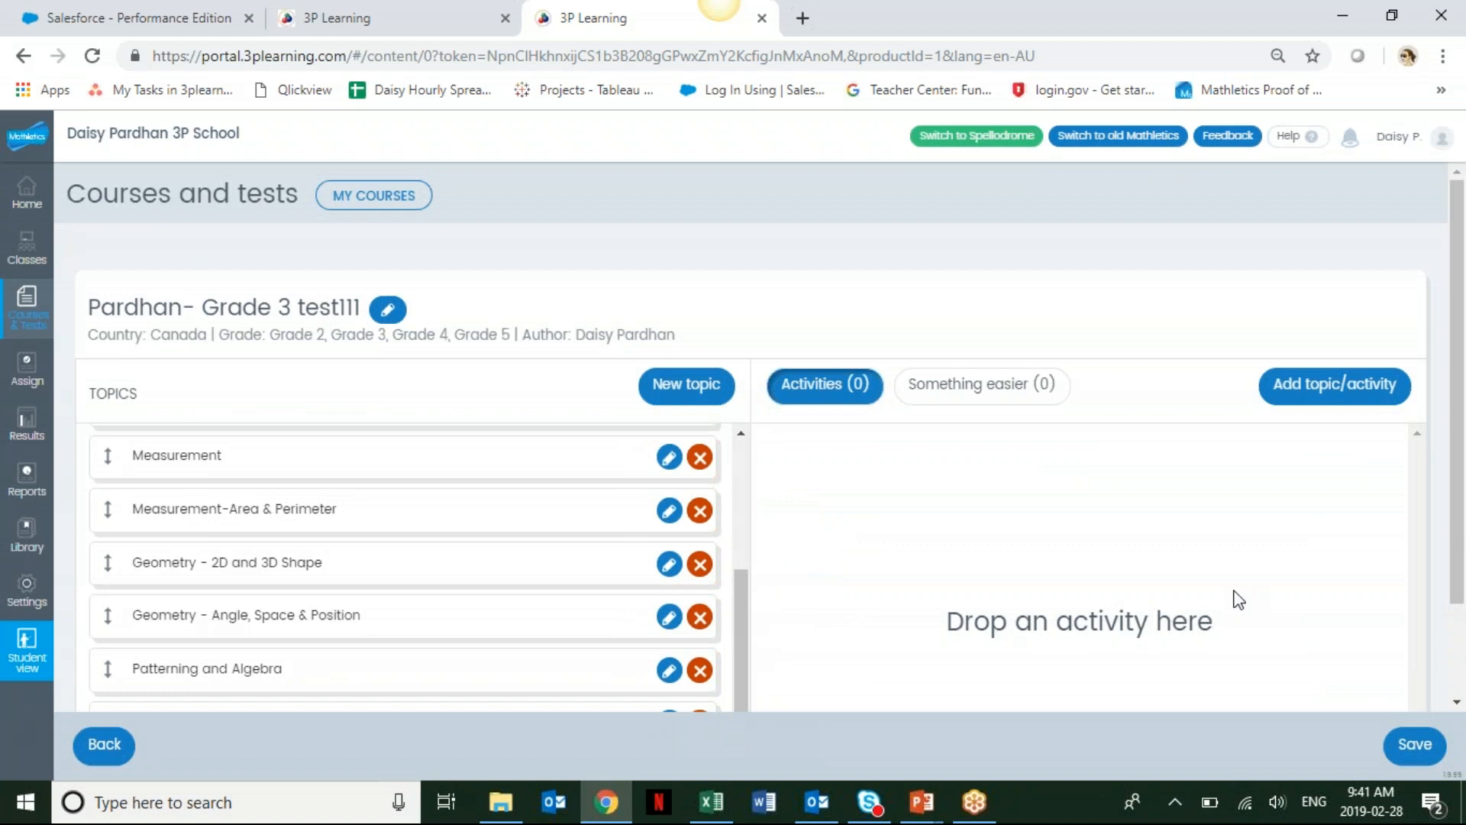
pyautogui.scroll(-5, 392, 653)
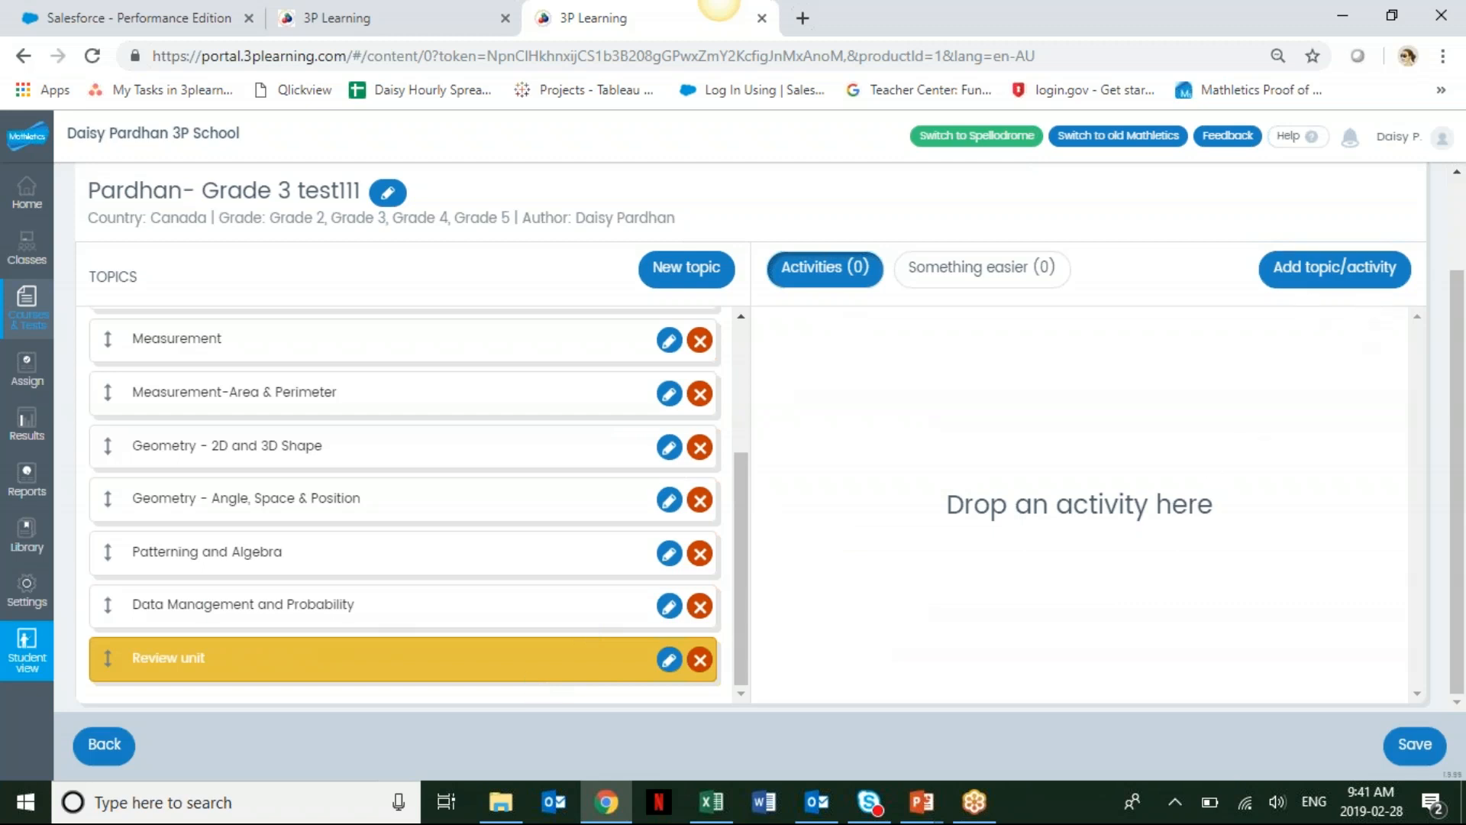
pyautogui.click(1362, 275)
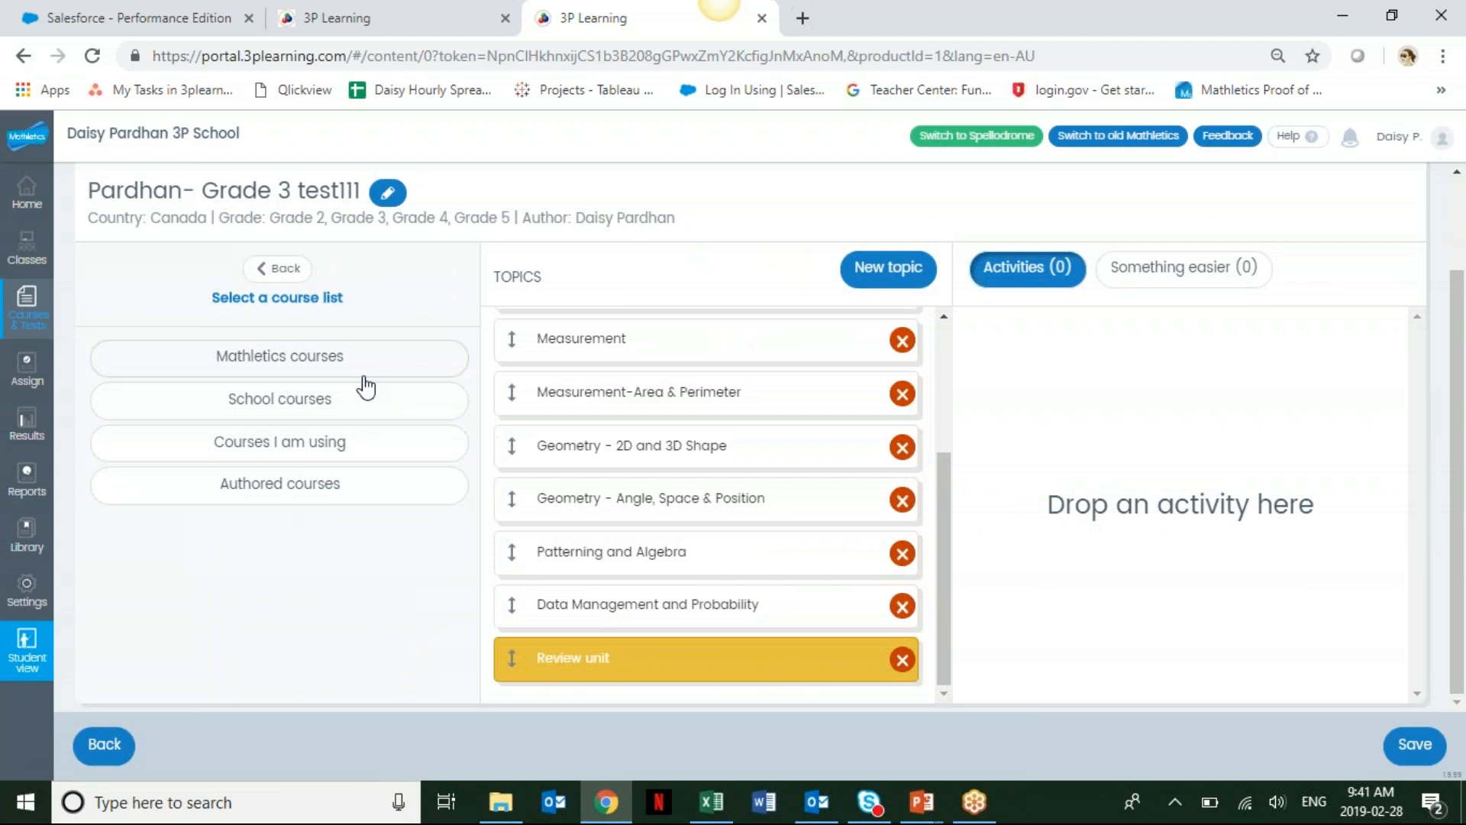
pyautogui.click(323, 370)
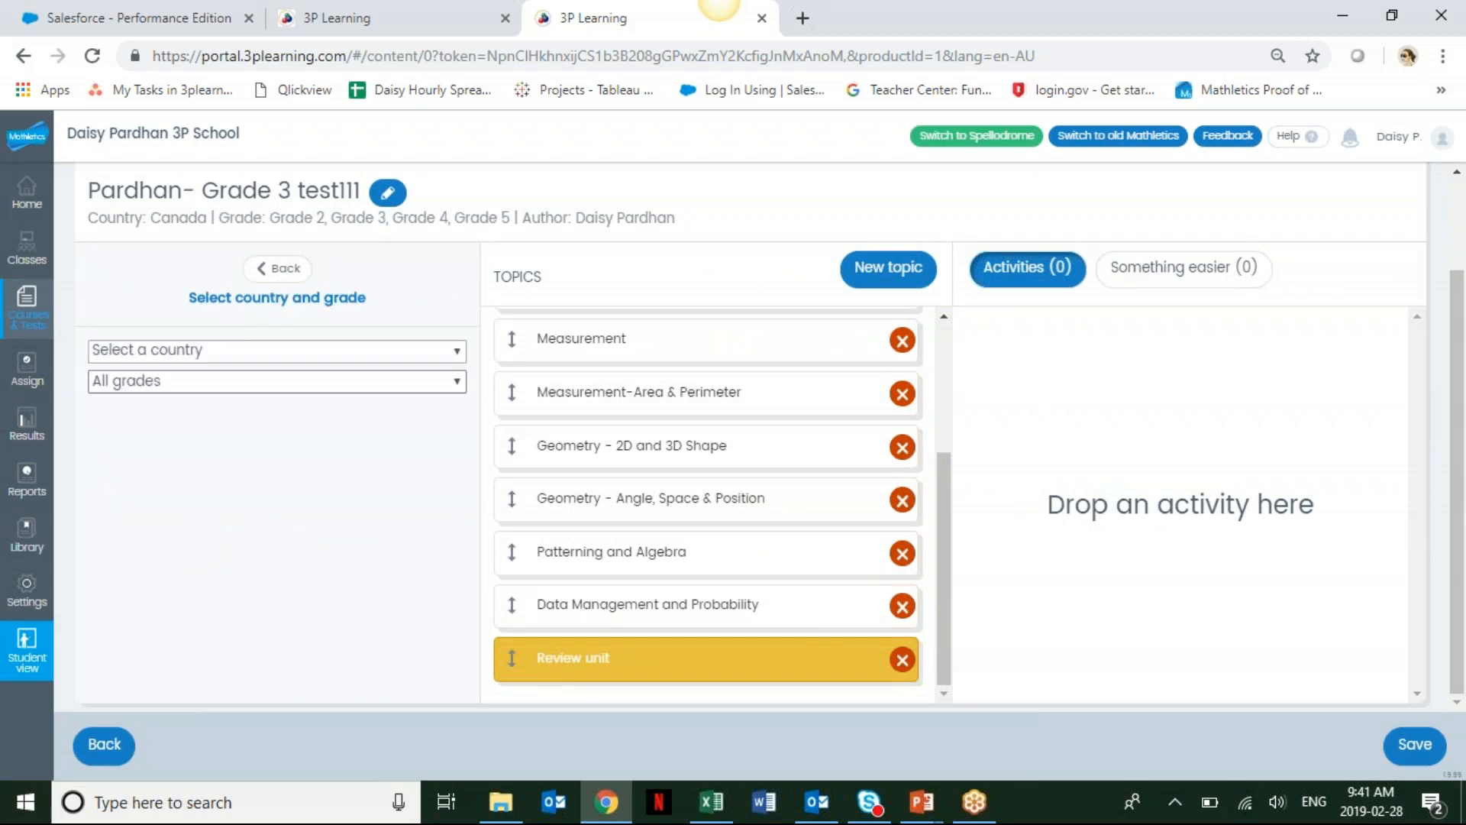
pyautogui.click(336, 350)
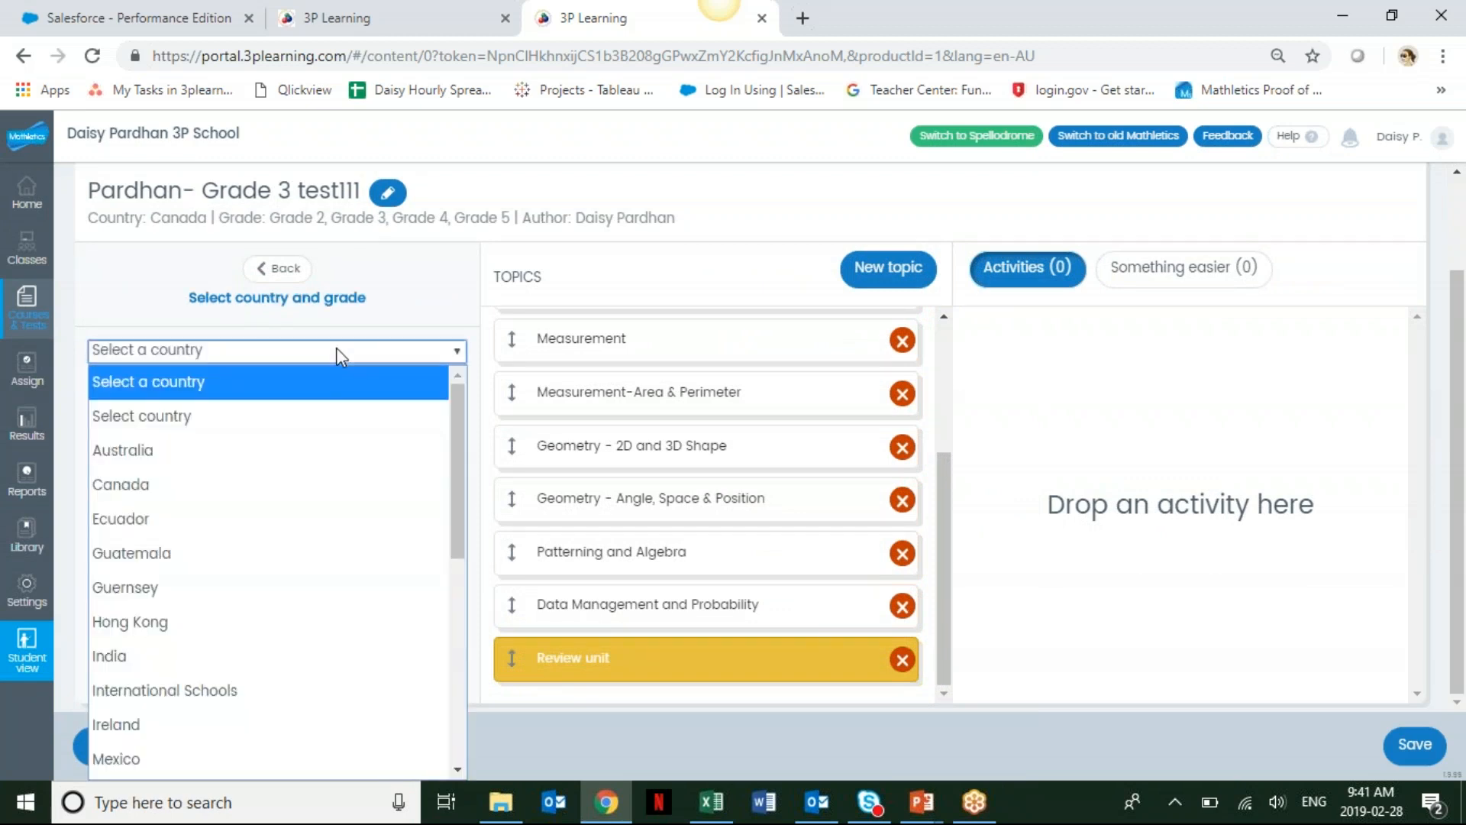
pyautogui.click(209, 485)
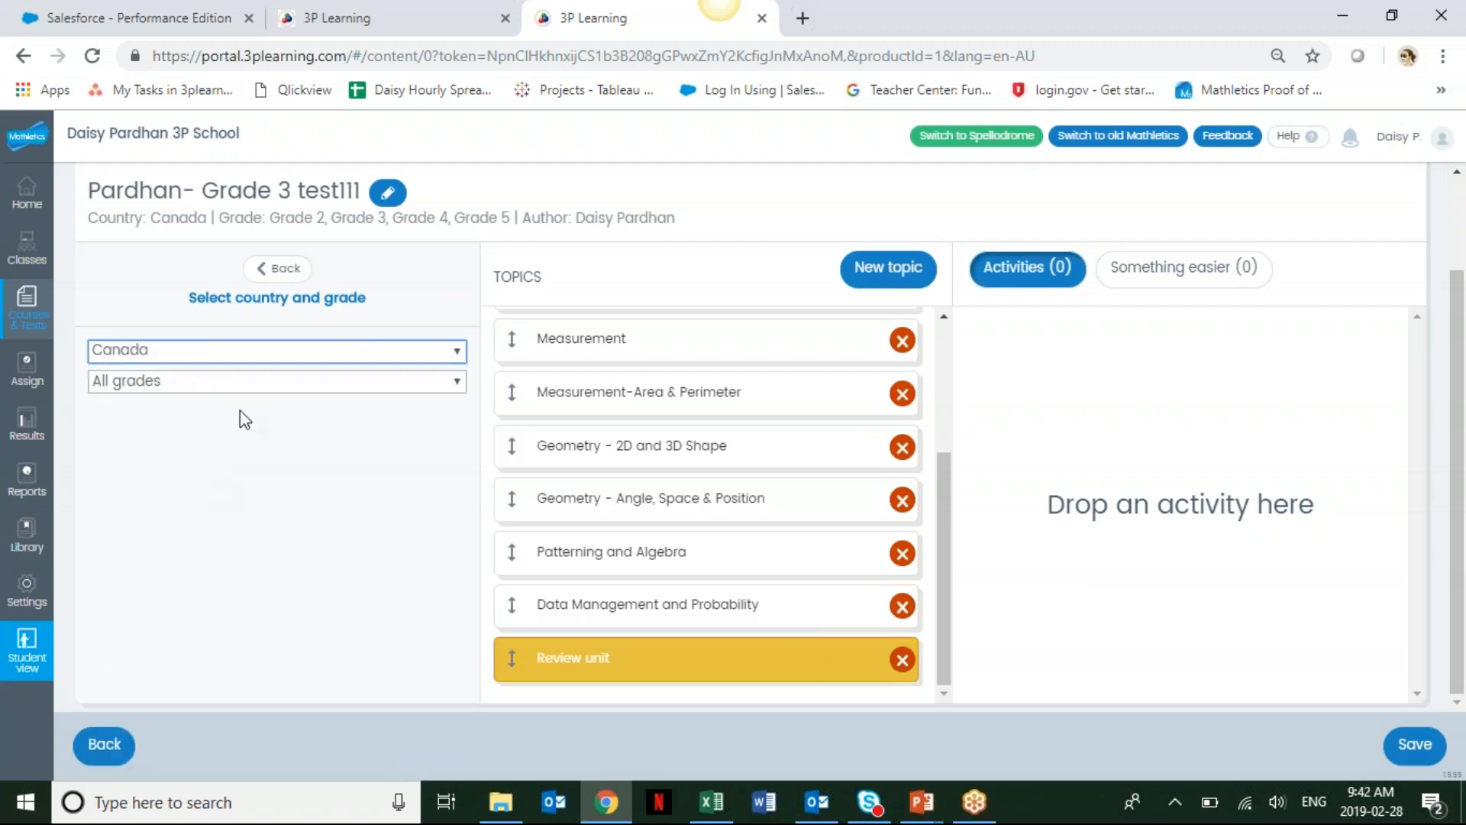
pyautogui.click(272, 379)
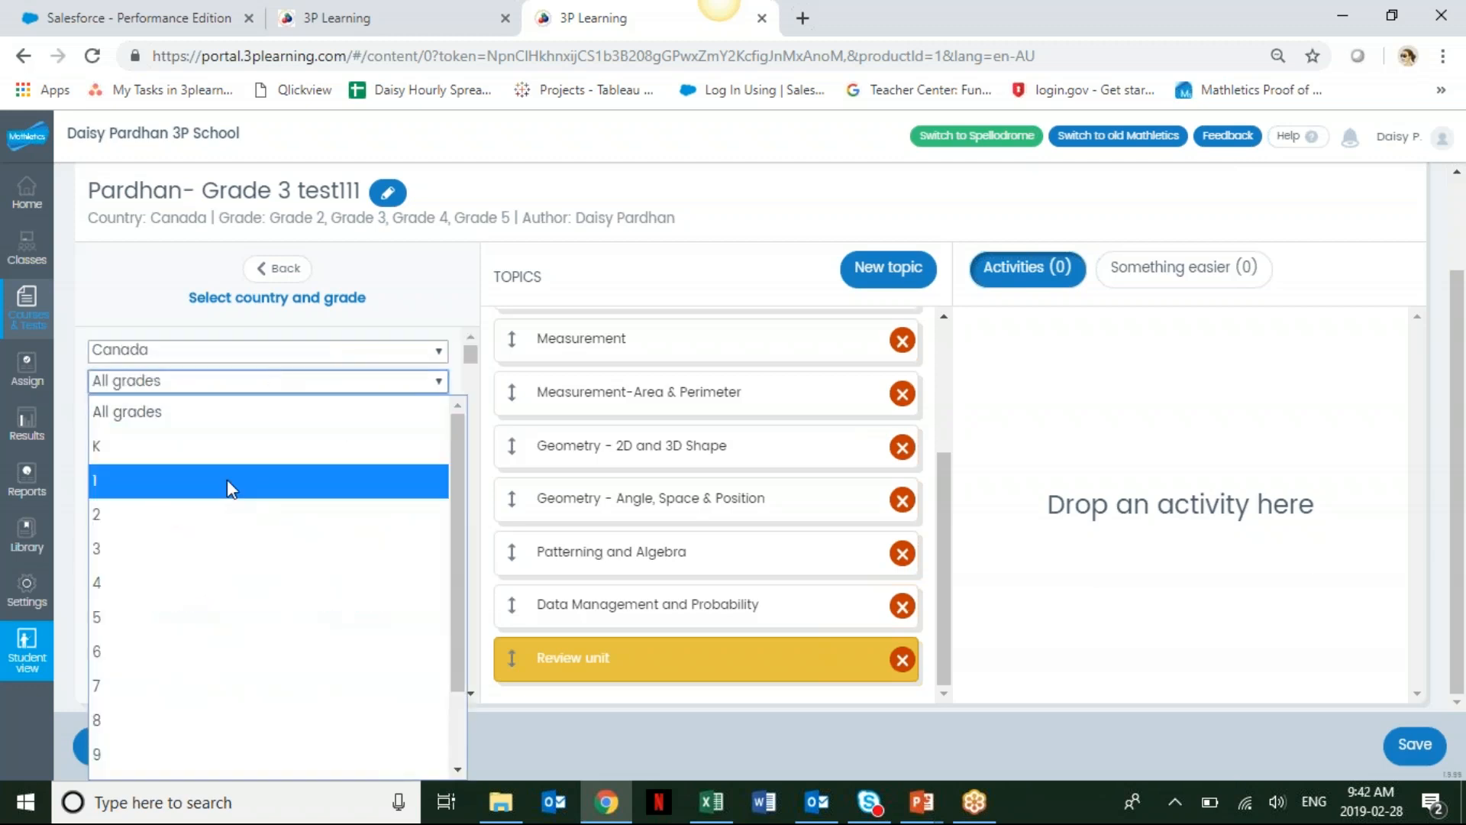
pyautogui.click(200, 586)
pyautogui.moveTo(471, 365); pyautogui.dragTo(461, 568)
pyautogui.click(310, 569)
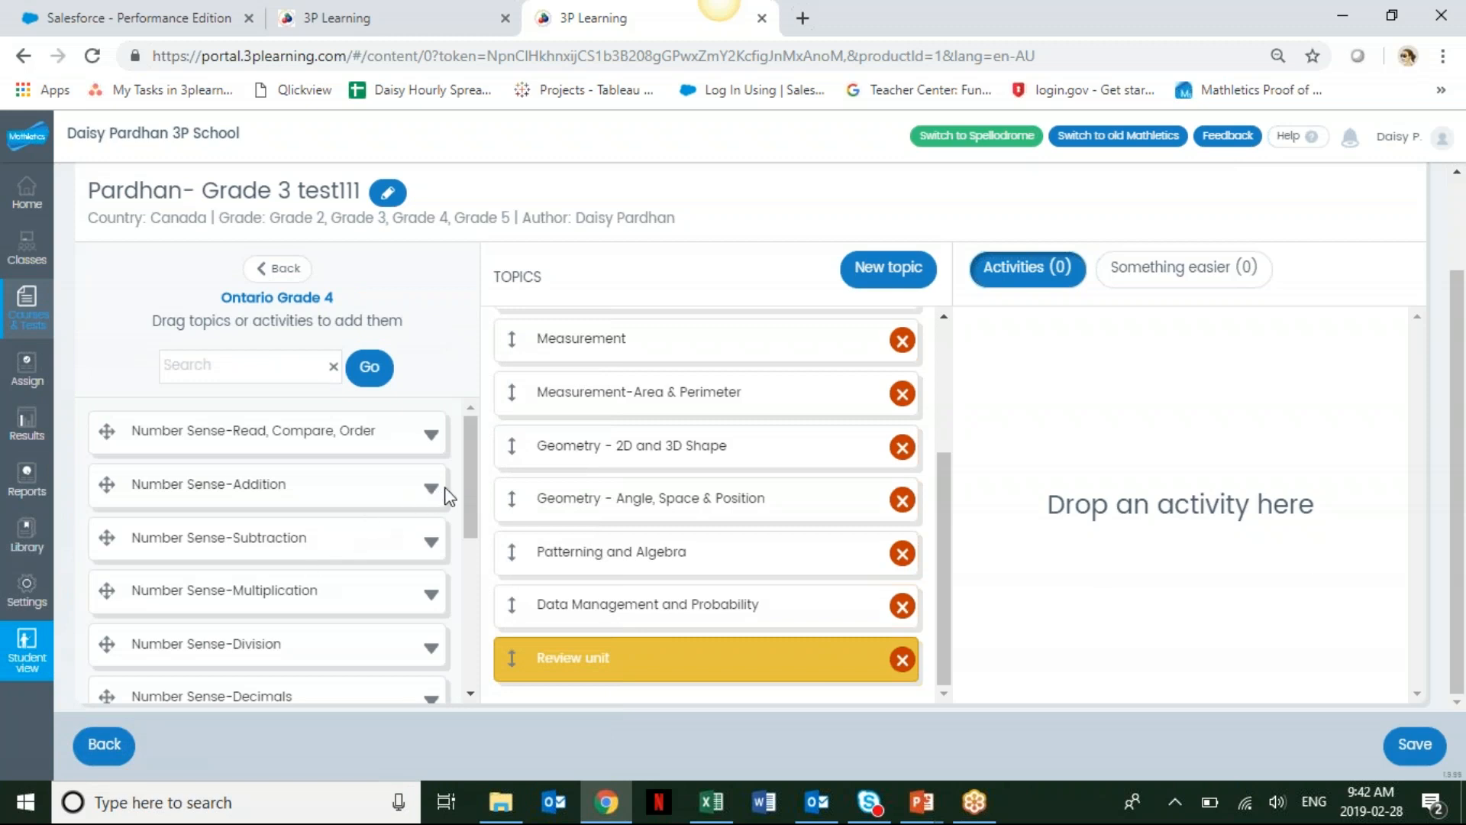
# Add the Multiplication Facts activity from Number Sense-Multiplication to the Review unit topic.
pyautogui.moveTo(463, 480); pyautogui.dragTo(468, 510)
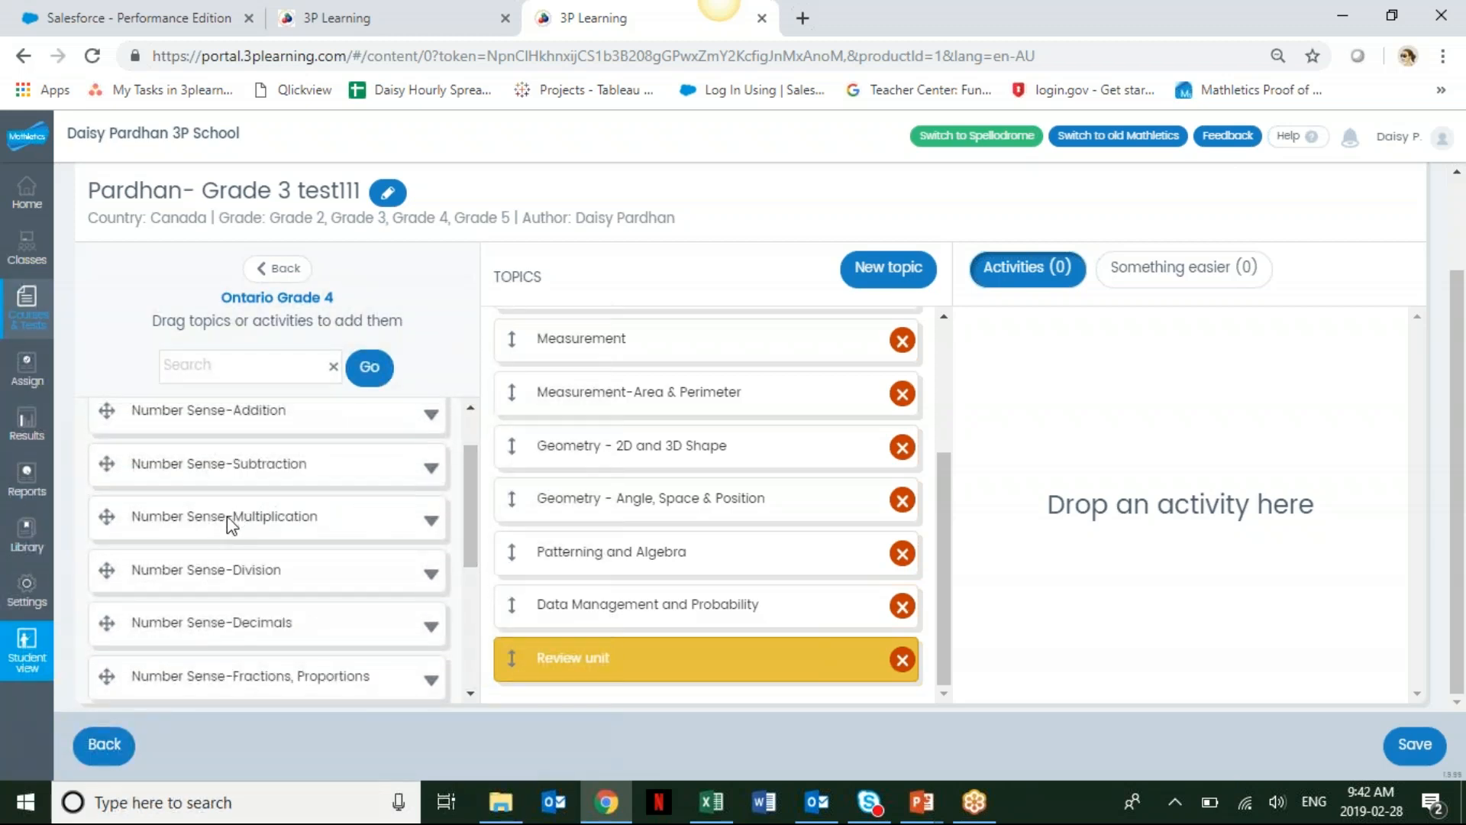
pyautogui.click(432, 521)
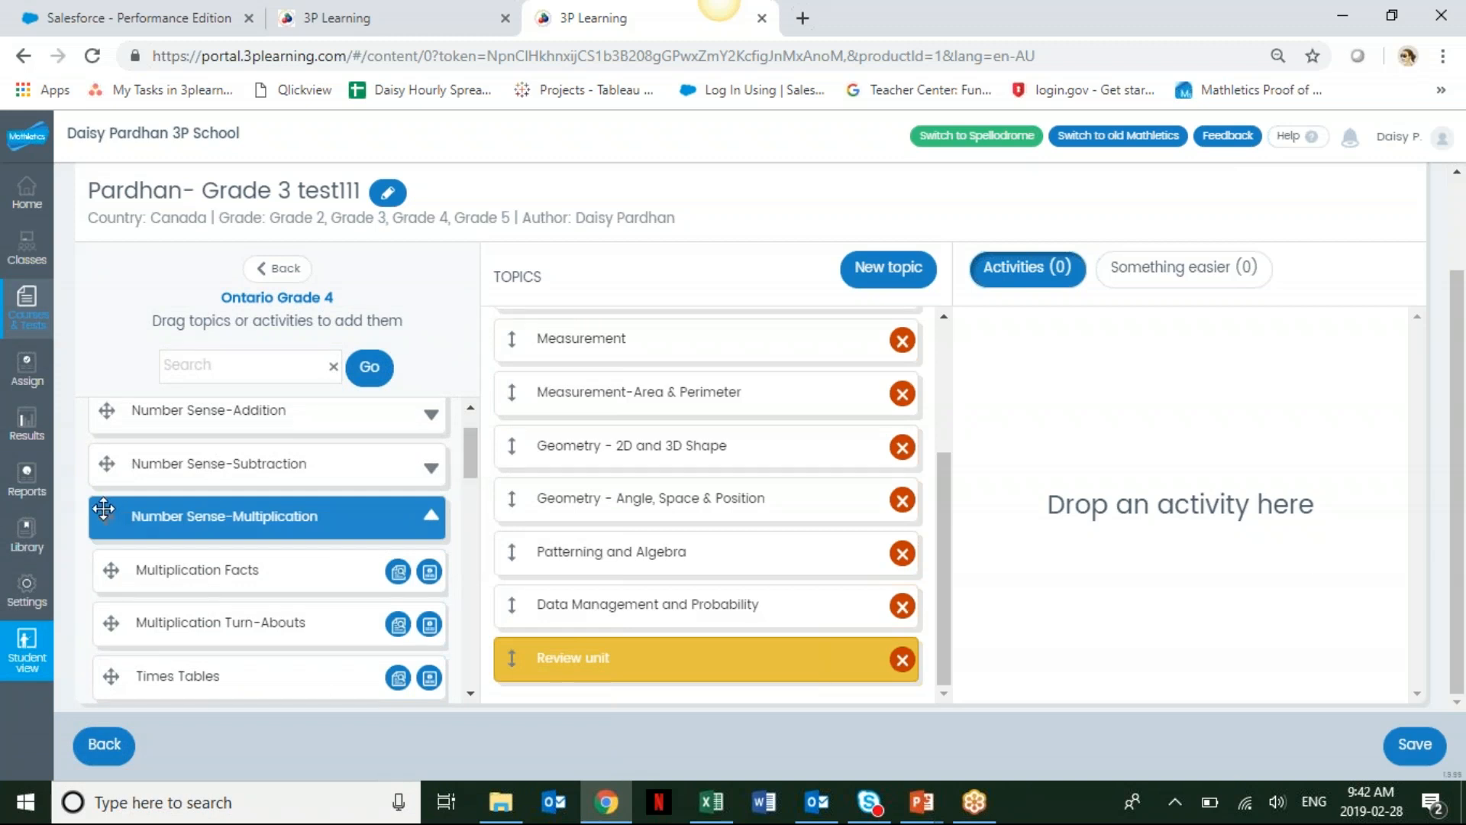
pyautogui.moveTo(103, 515); pyautogui.dragTo(505, 453)
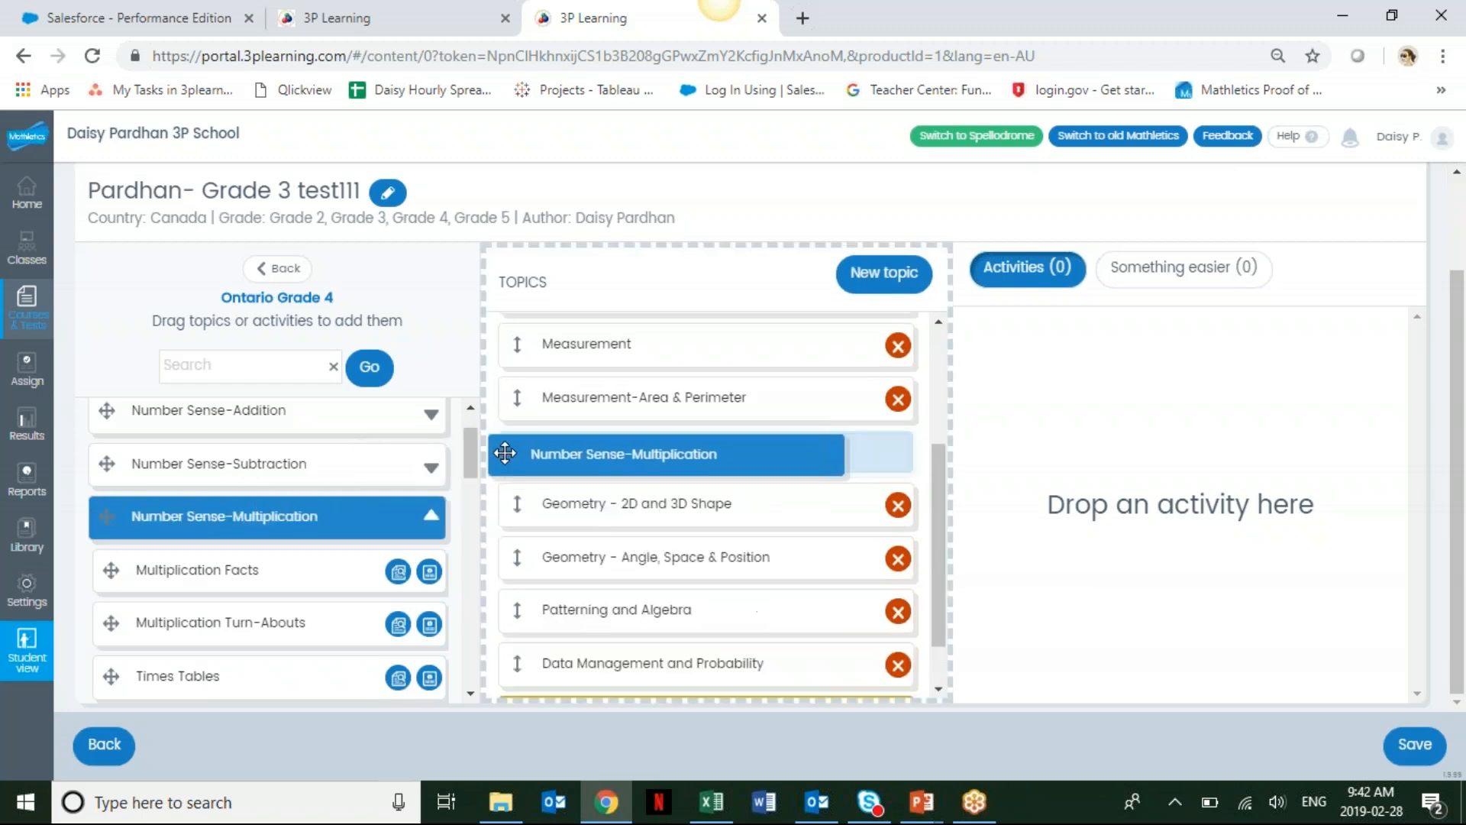
pyautogui.moveTo(505, 453); pyautogui.dragTo(107, 511)
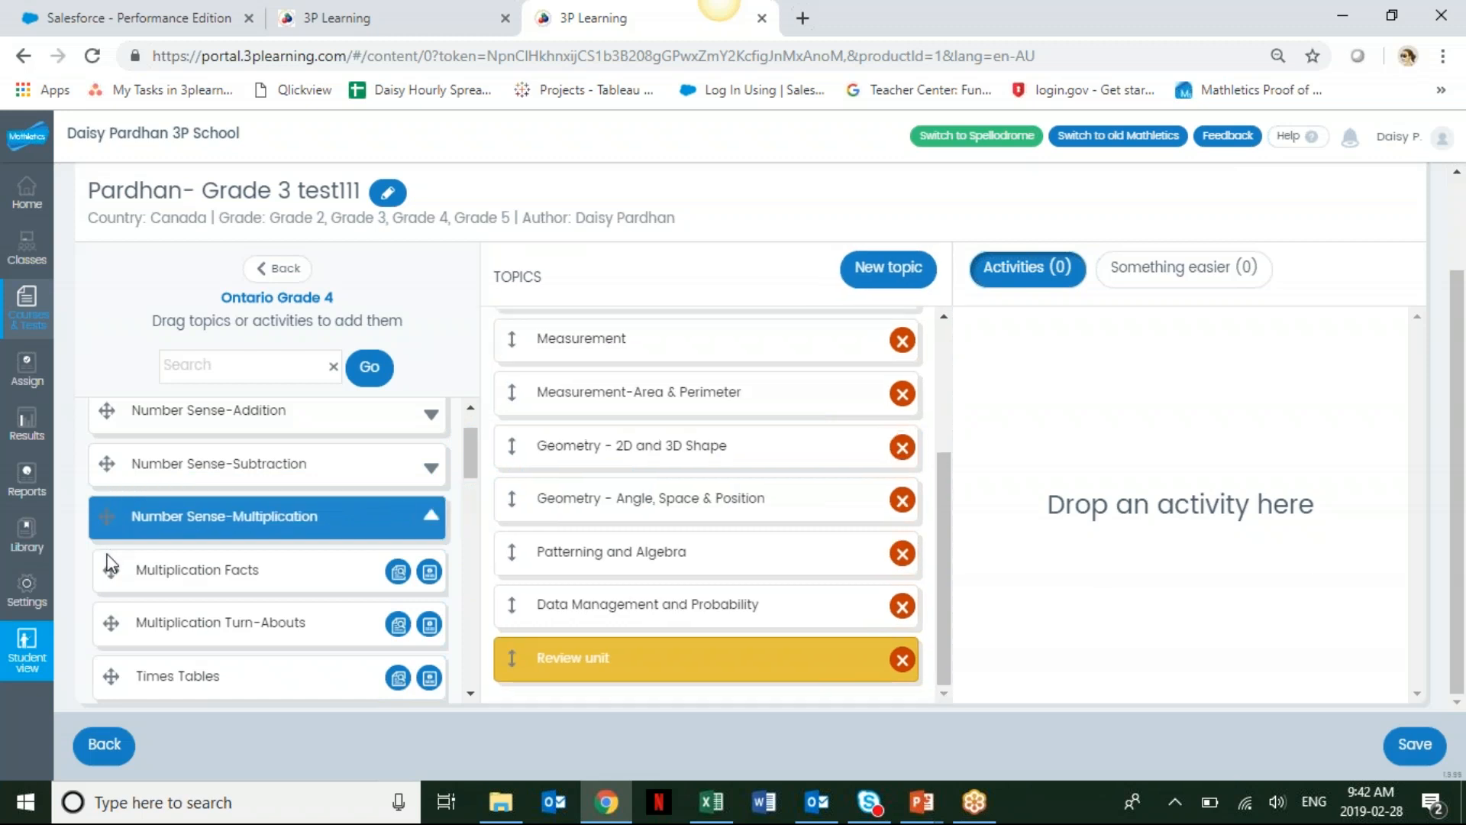
pyautogui.moveTo(163, 568); pyautogui.dragTo(1065, 342)
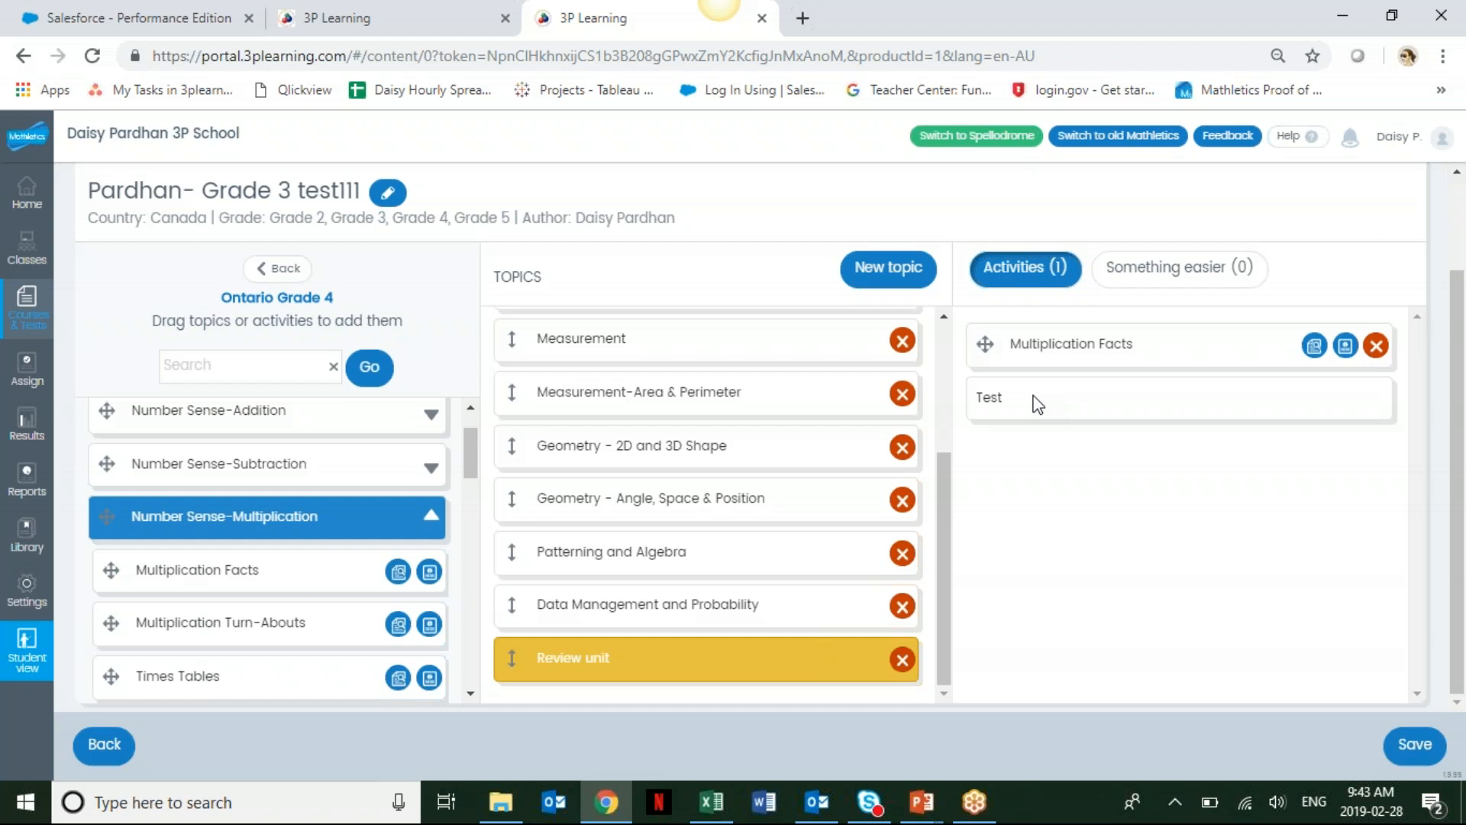
# Try to add Multiplication Facts to the Number Sense-Multiplication and Division topic, declining the duplicate.
pyautogui.moveTo(941, 521); pyautogui.dragTo(936, 415)
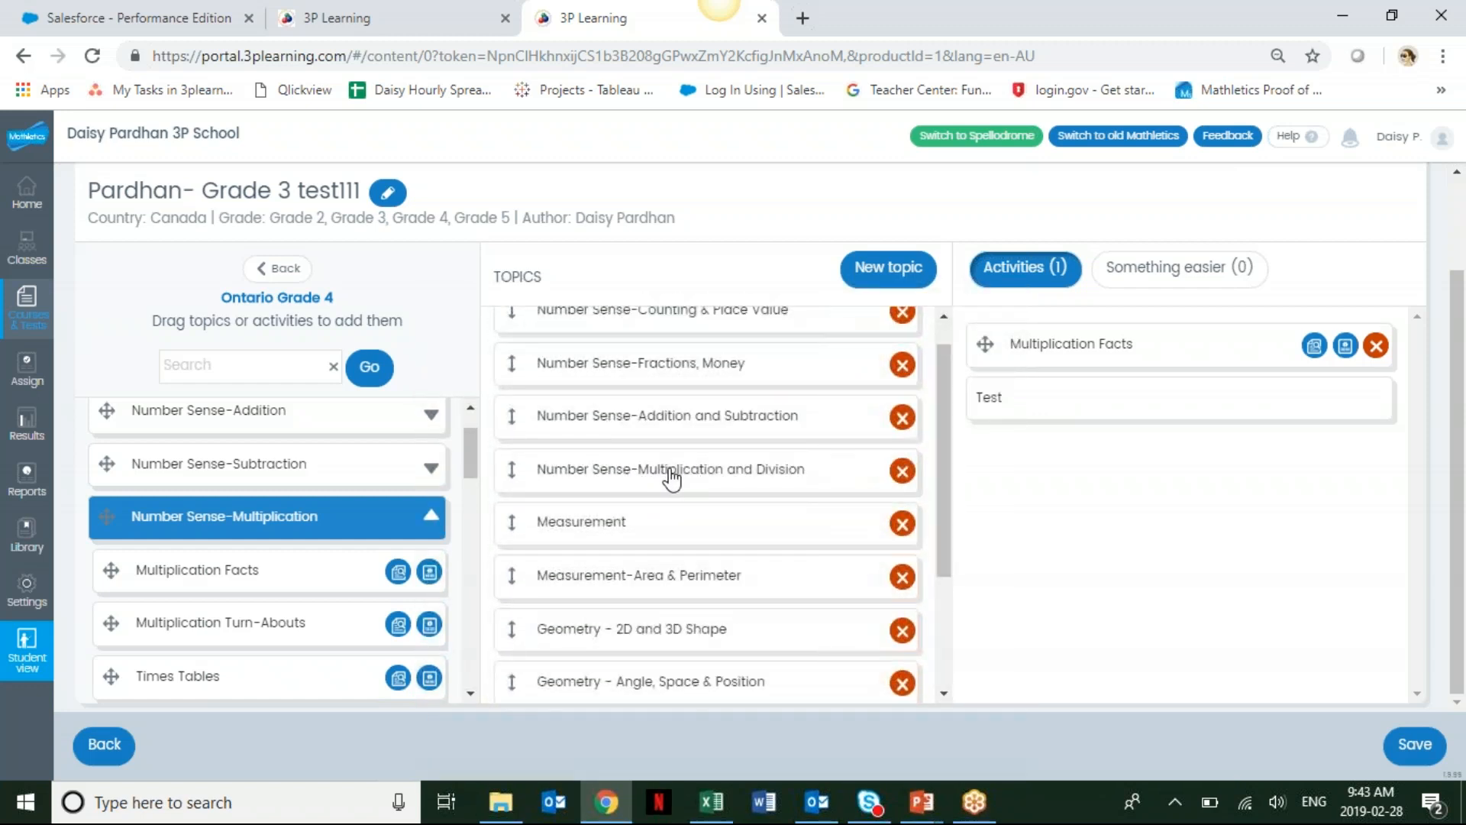
pyautogui.click(672, 480)
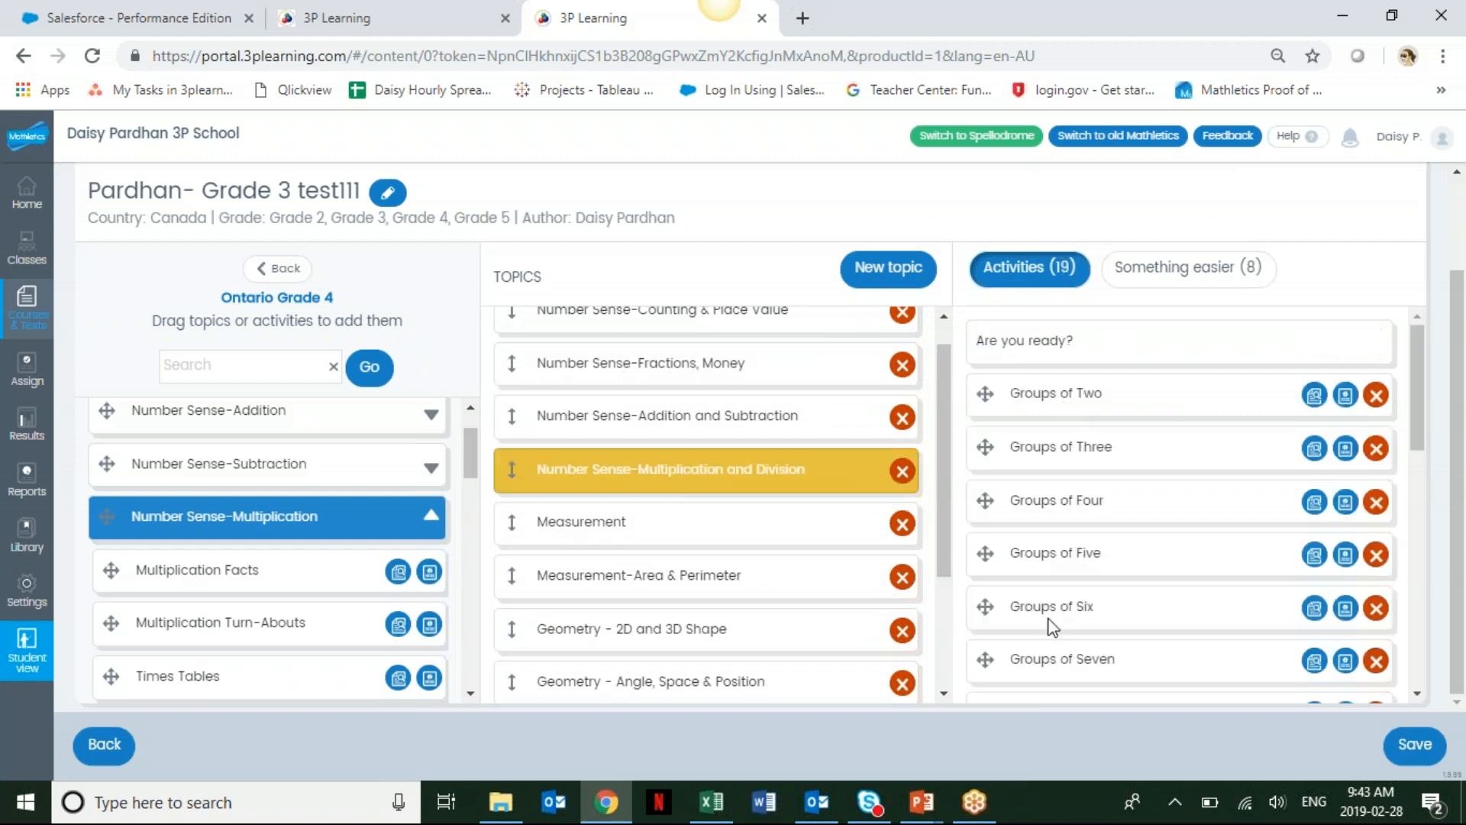
pyautogui.moveTo(1416, 332)
pyautogui.mouseDown()
pyautogui.moveTo(1423, 481)
pyautogui.moveTo(1420, 327)
pyautogui.mouseUp()
pyautogui.moveTo(109, 571); pyautogui.dragTo(993, 412)
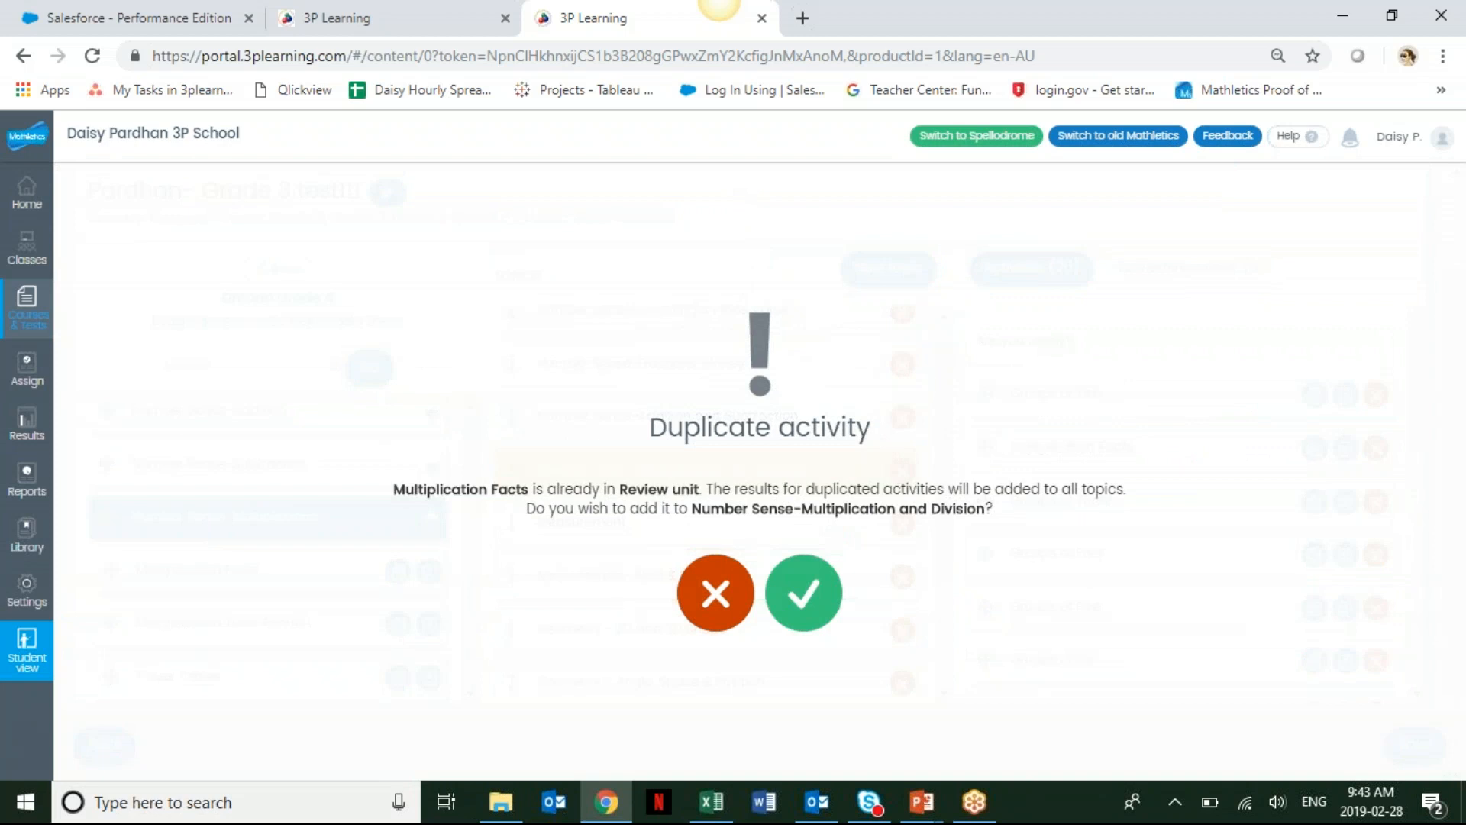
pyautogui.click(714, 593)
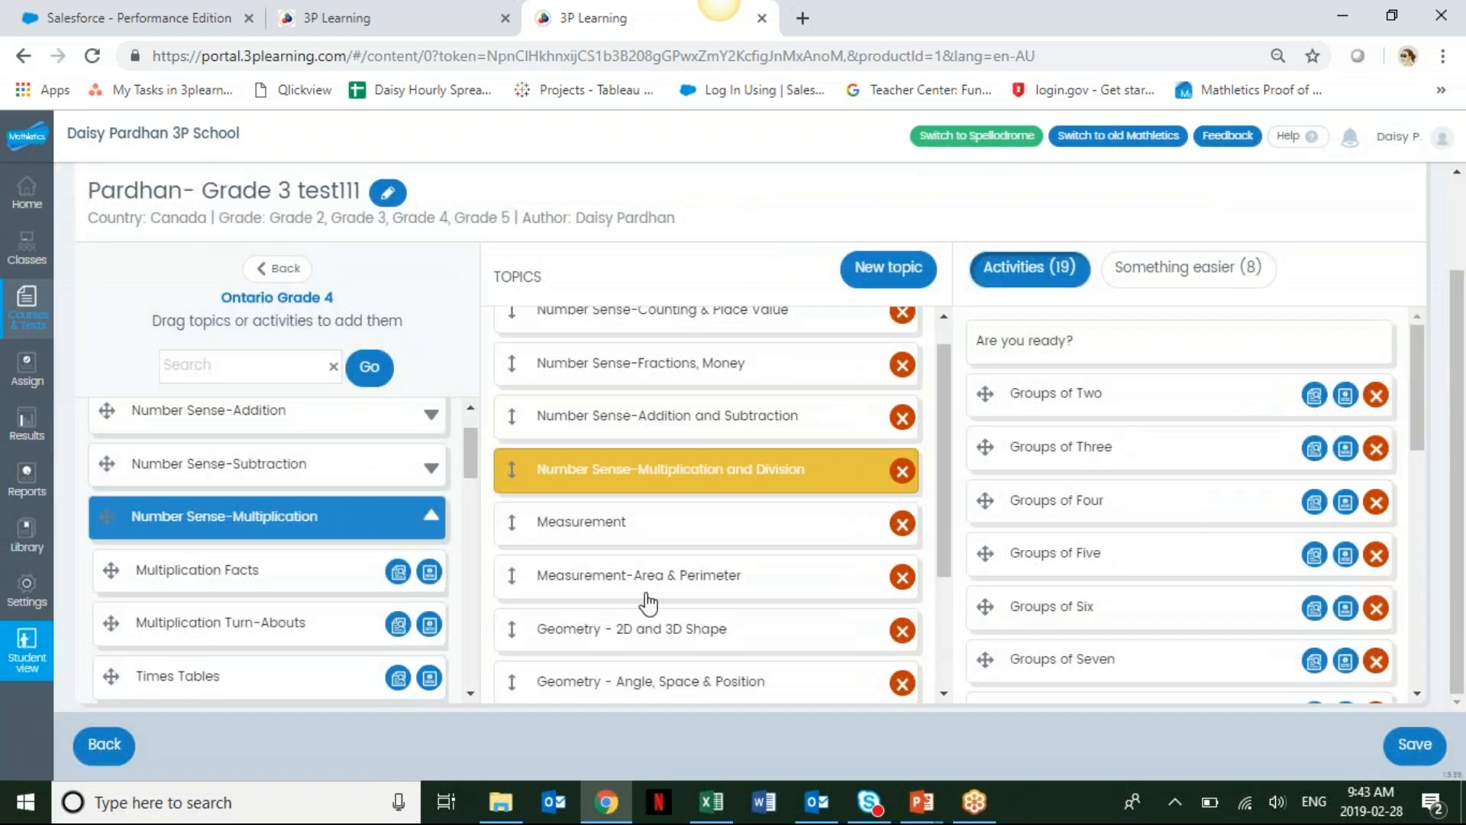
# Add Multiplication Turn-Abouts to the Multiplication and Division topic and move it to the top of its activities.
pyautogui.moveTo(526, 537); pyautogui.dragTo(1038, 501)
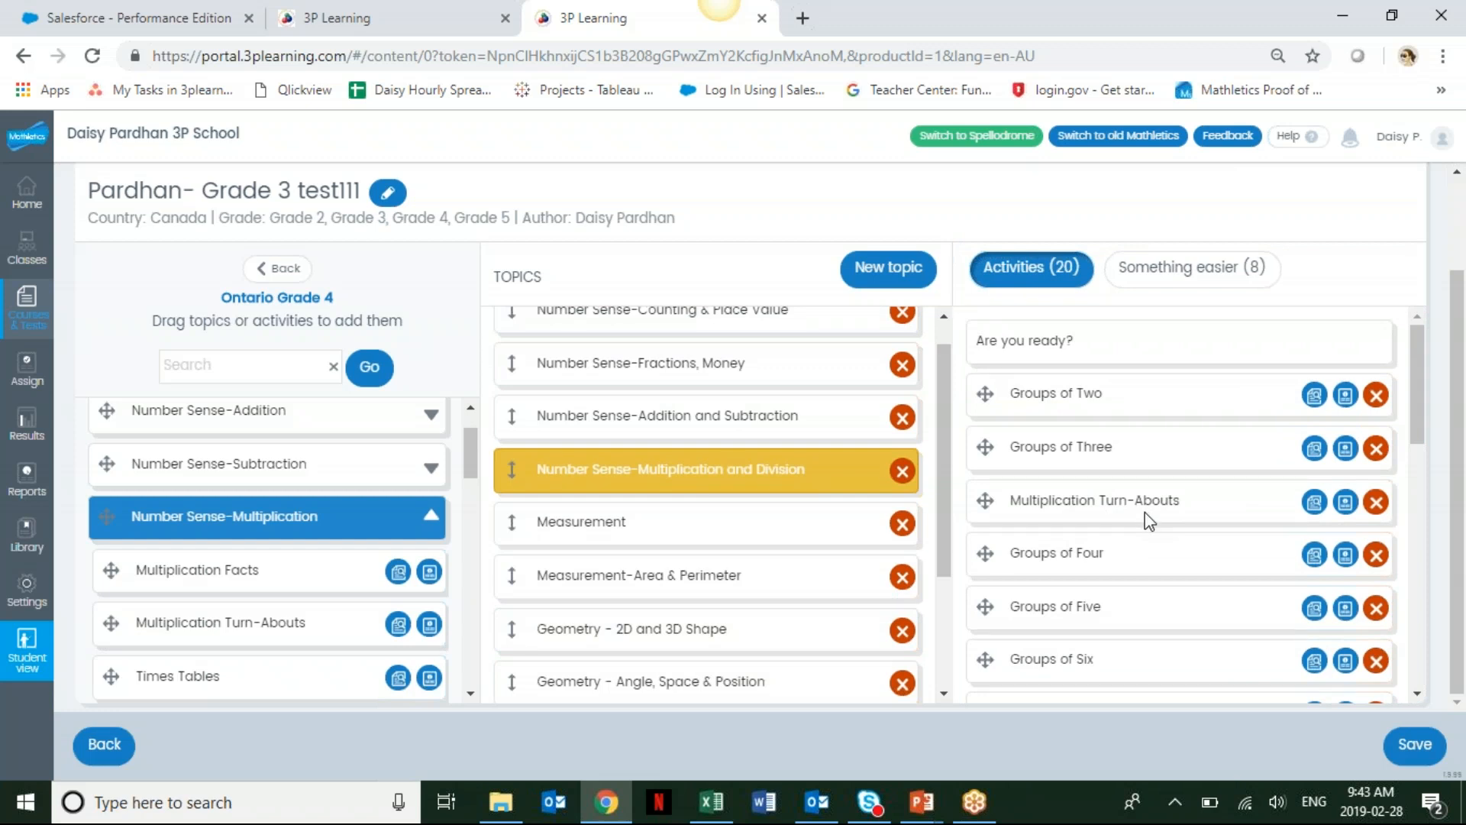
pyautogui.moveTo(986, 504); pyautogui.dragTo(984, 393)
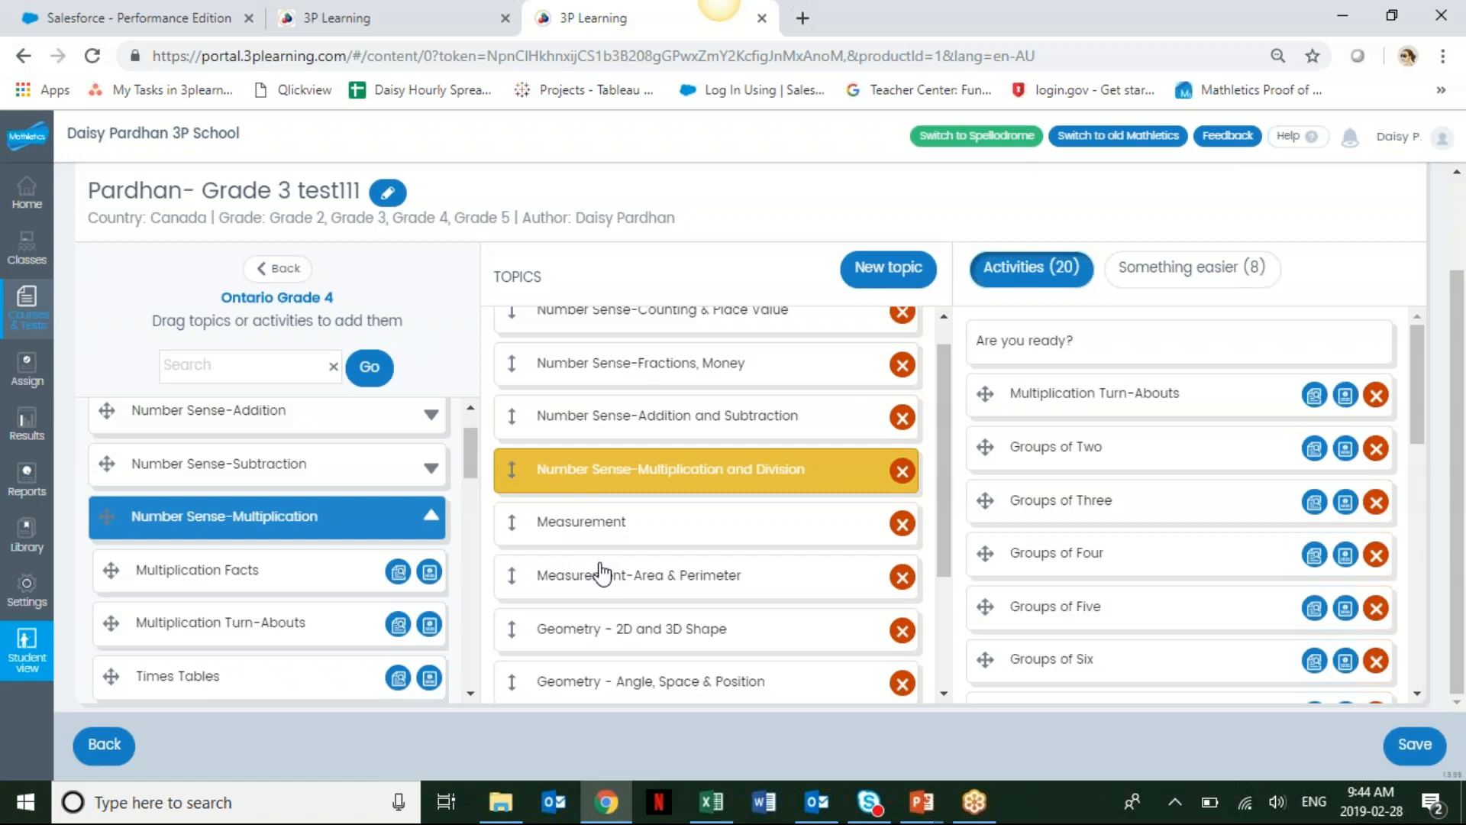
# Add Identifying fractions beyond 1 and Comparing Fractions 1 from Number Sense-Fractions, Proportions to the Review unit topic.
pyautogui.moveTo(953, 435); pyautogui.dragTo(953, 579)
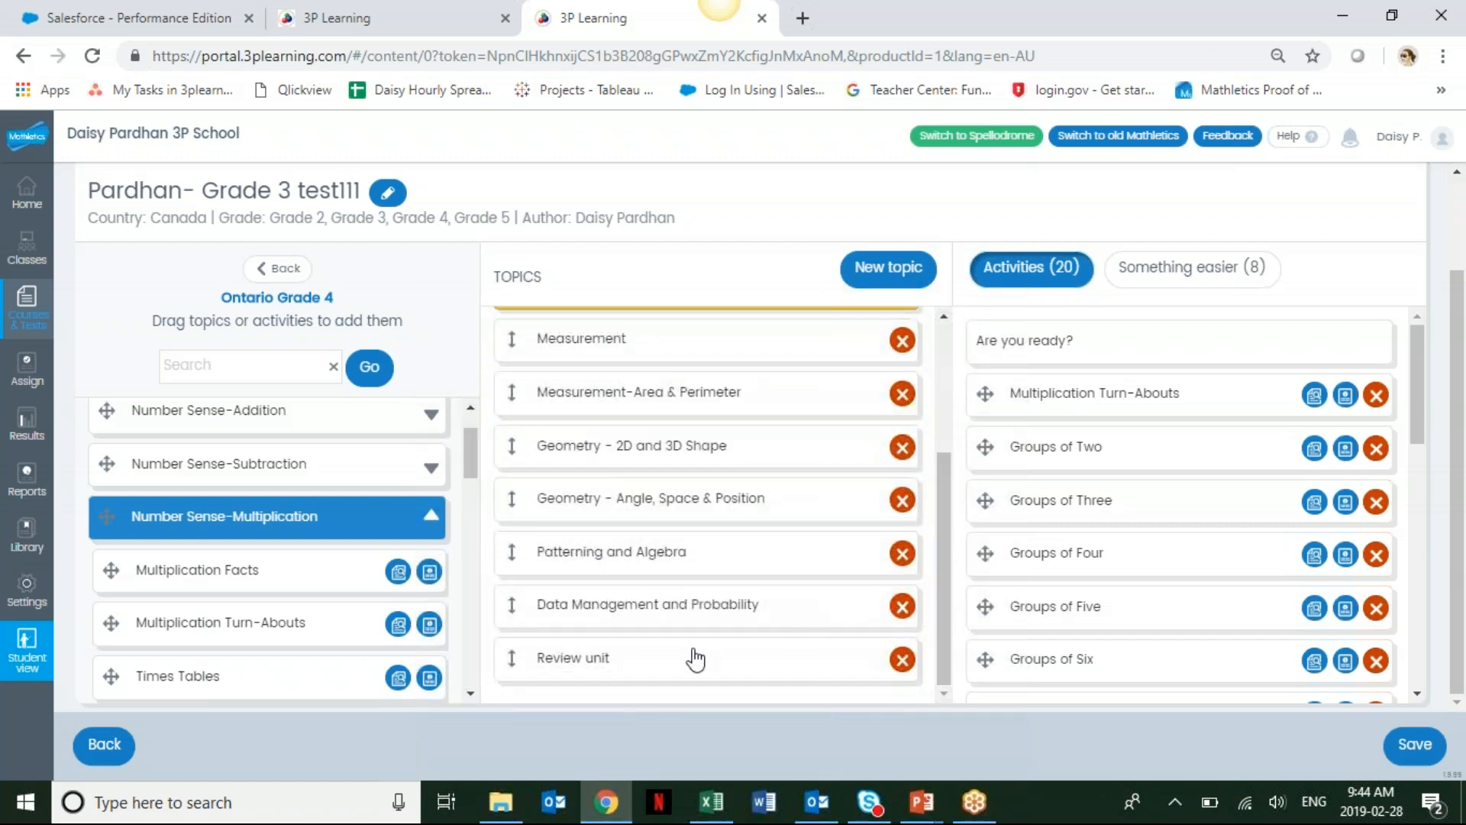
pyautogui.click(636, 662)
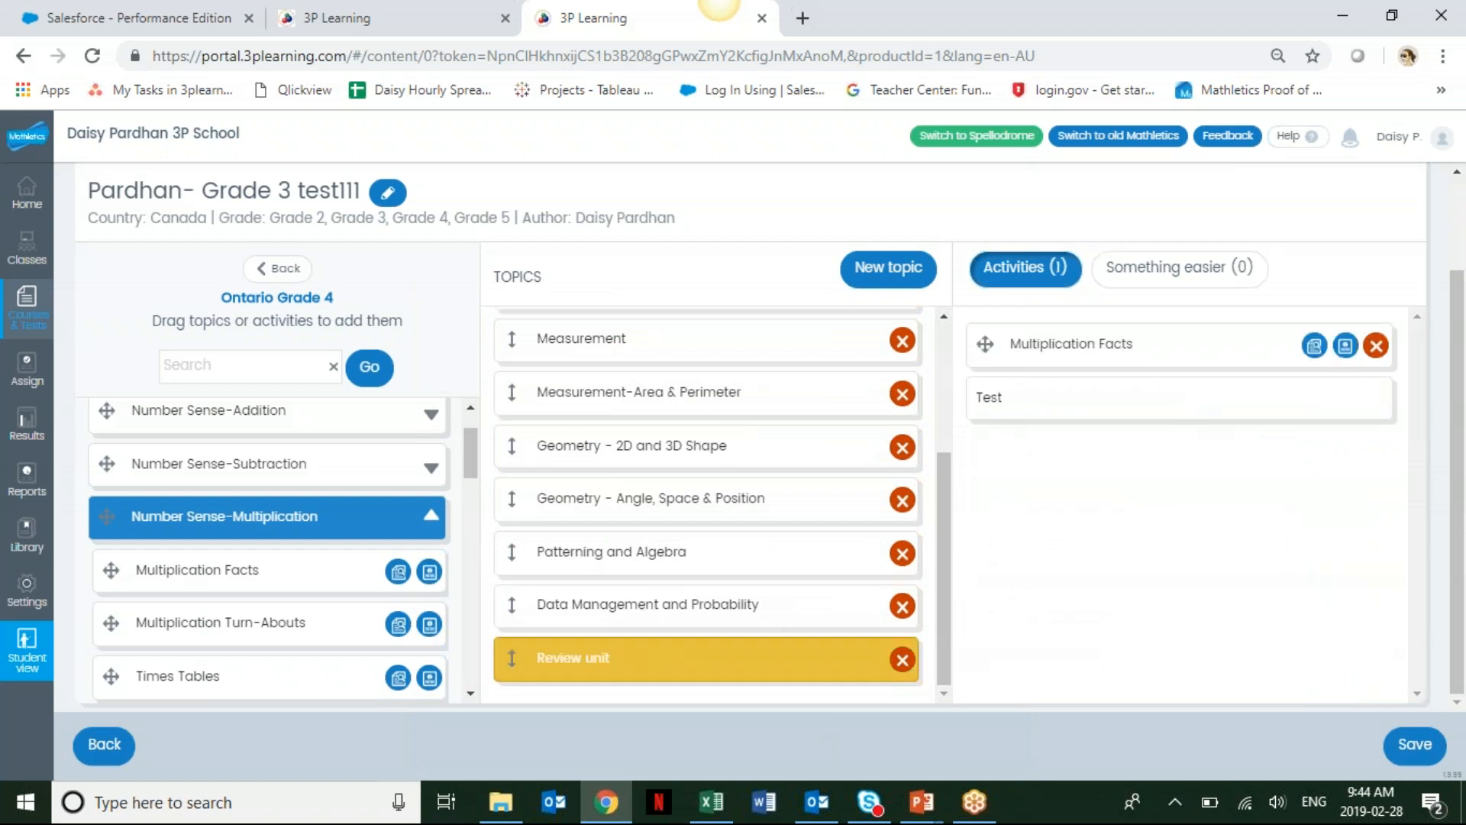
pyautogui.moveTo(470, 457)
pyautogui.mouseDown()
pyautogui.moveTo(475, 498)
pyautogui.moveTo(470, 452)
pyautogui.mouseUp()
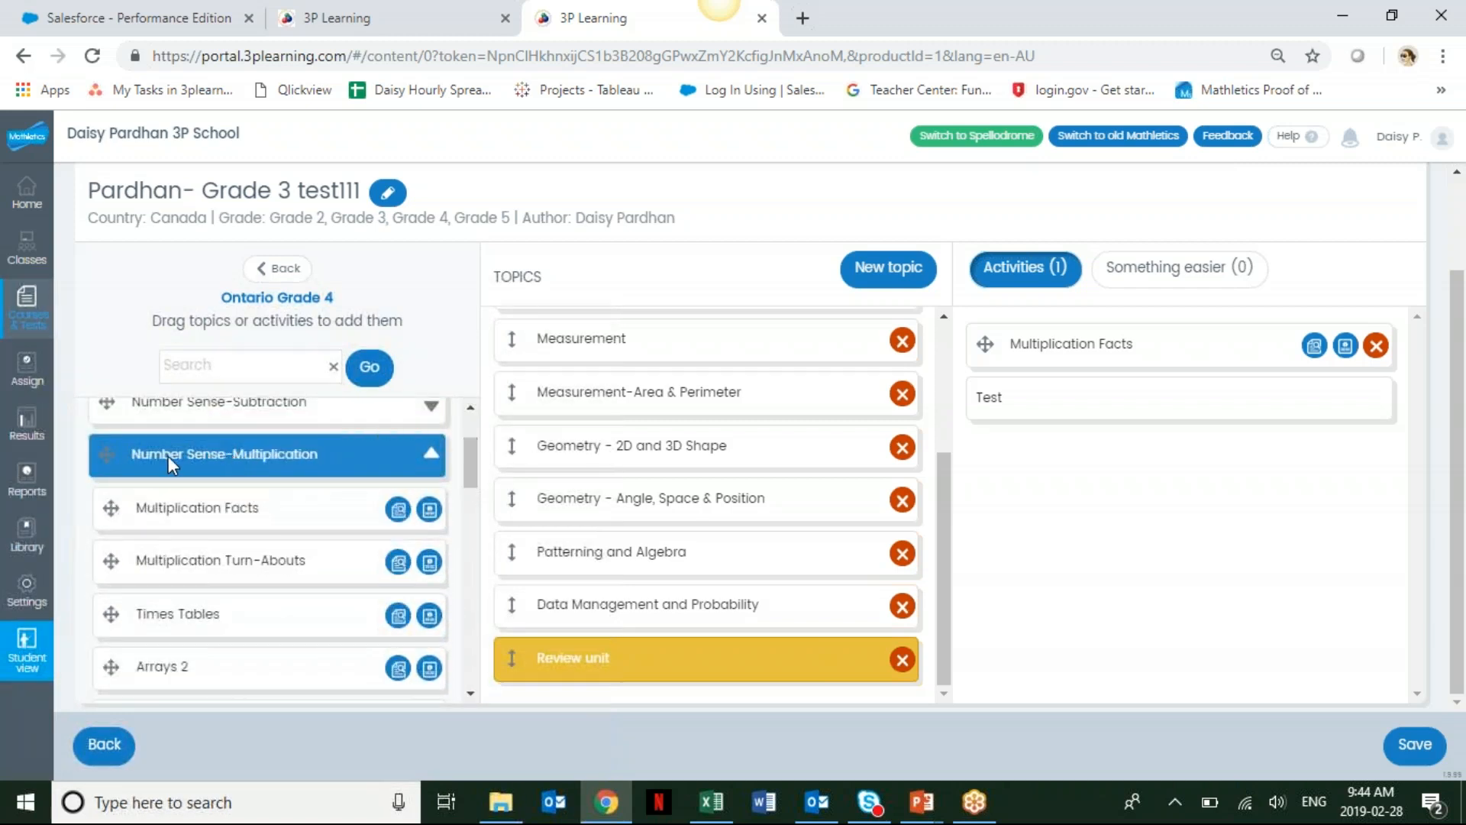
pyautogui.click(432, 451)
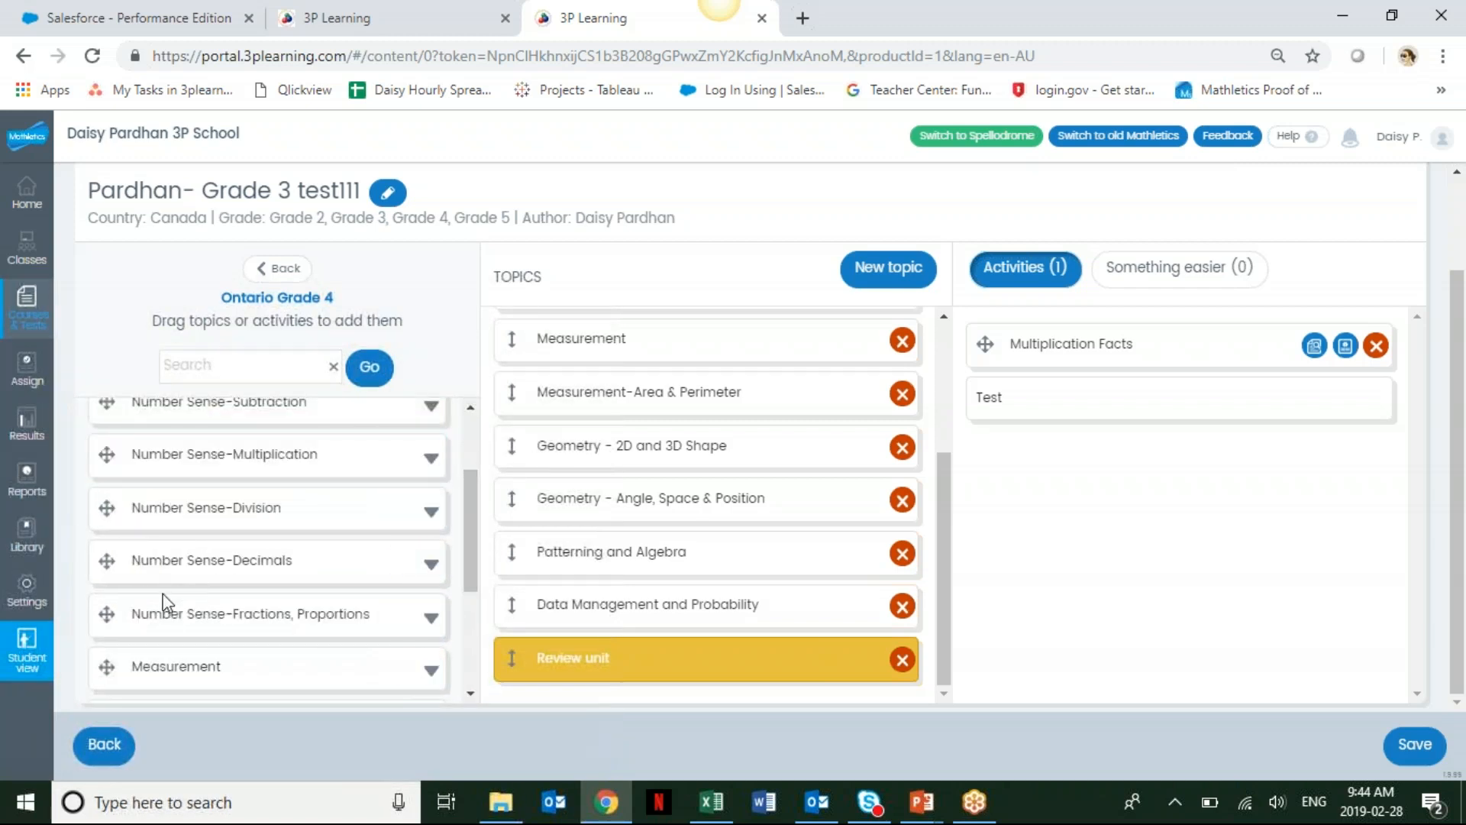
pyautogui.click(432, 622)
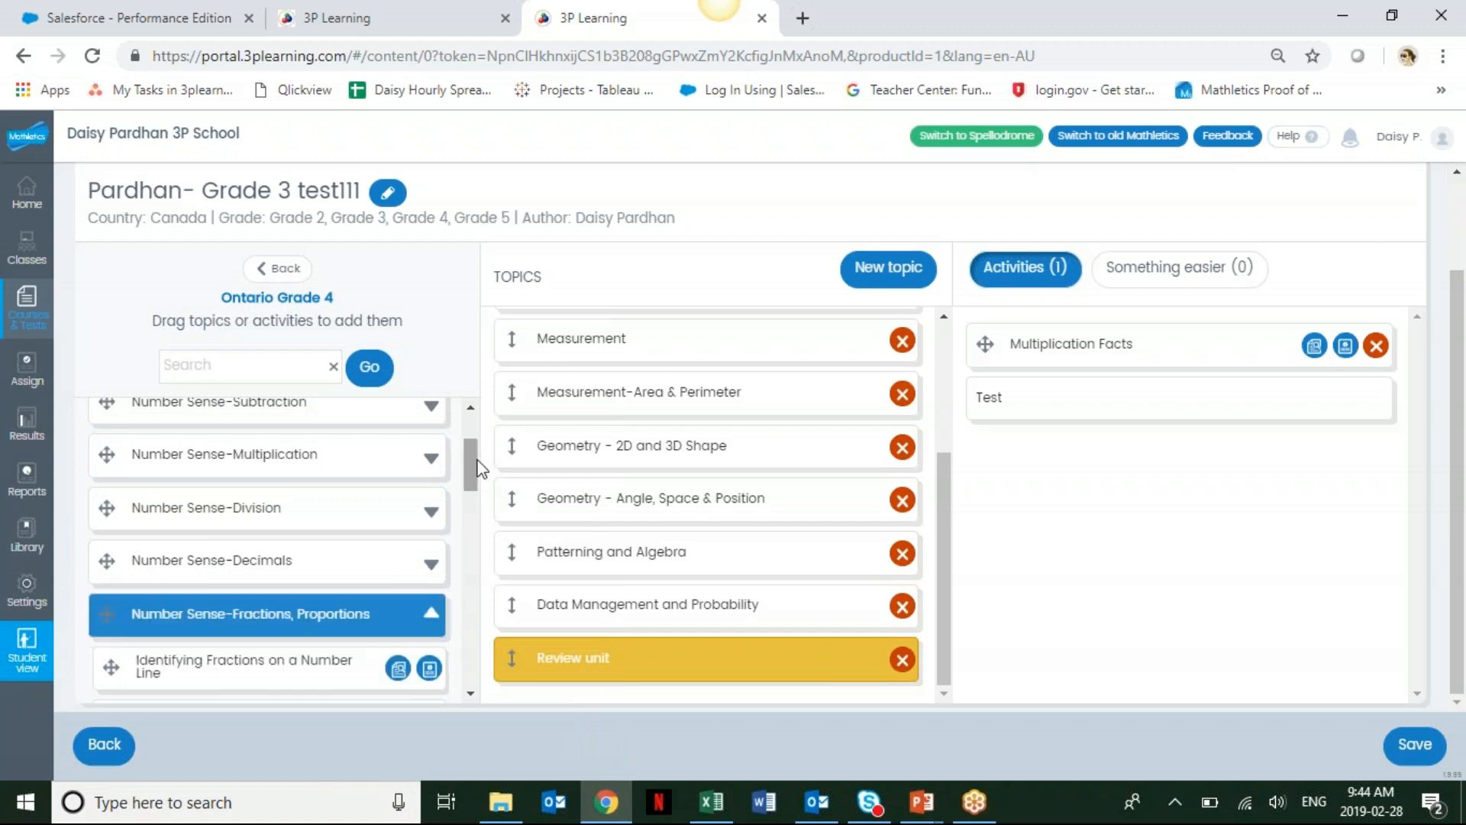
pyautogui.moveTo(478, 468); pyautogui.dragTo(477, 506)
pyautogui.moveTo(110, 500); pyautogui.dragTo(1020, 359)
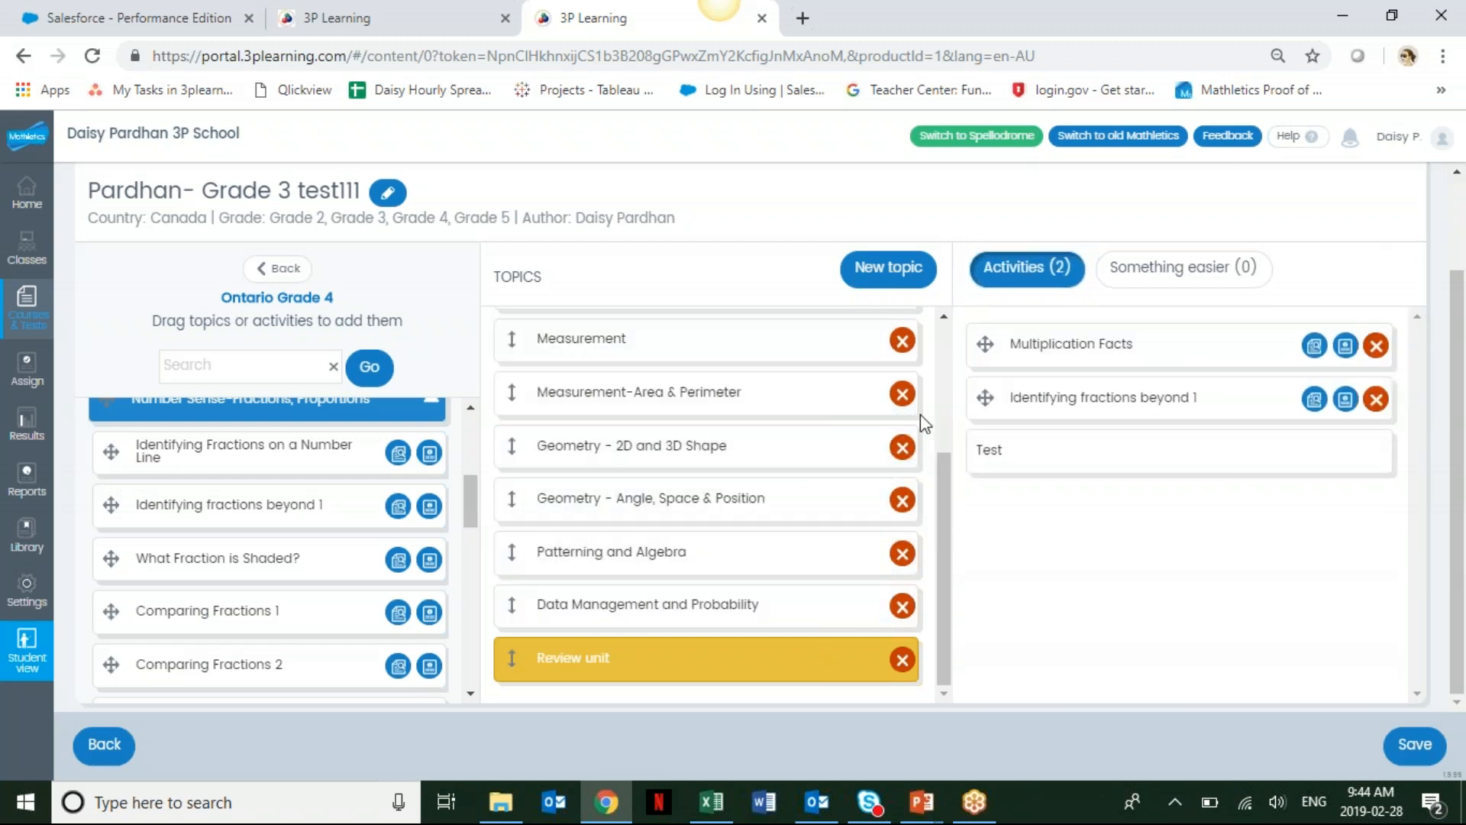
pyautogui.moveTo(111, 610); pyautogui.dragTo(981, 384)
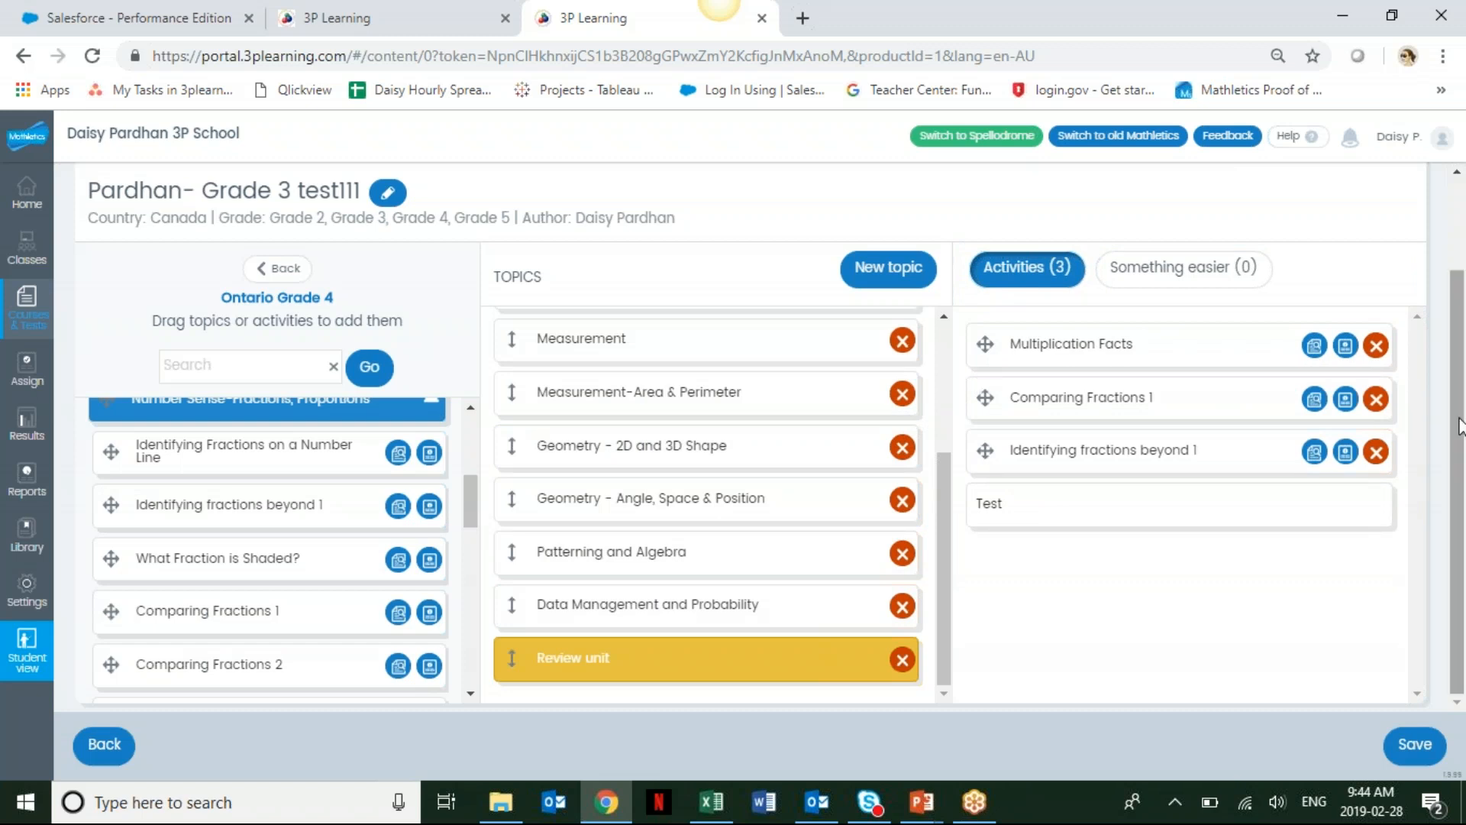
# Save the course anyway and return to the Courses & Tests page.
pyautogui.click(1432, 747)
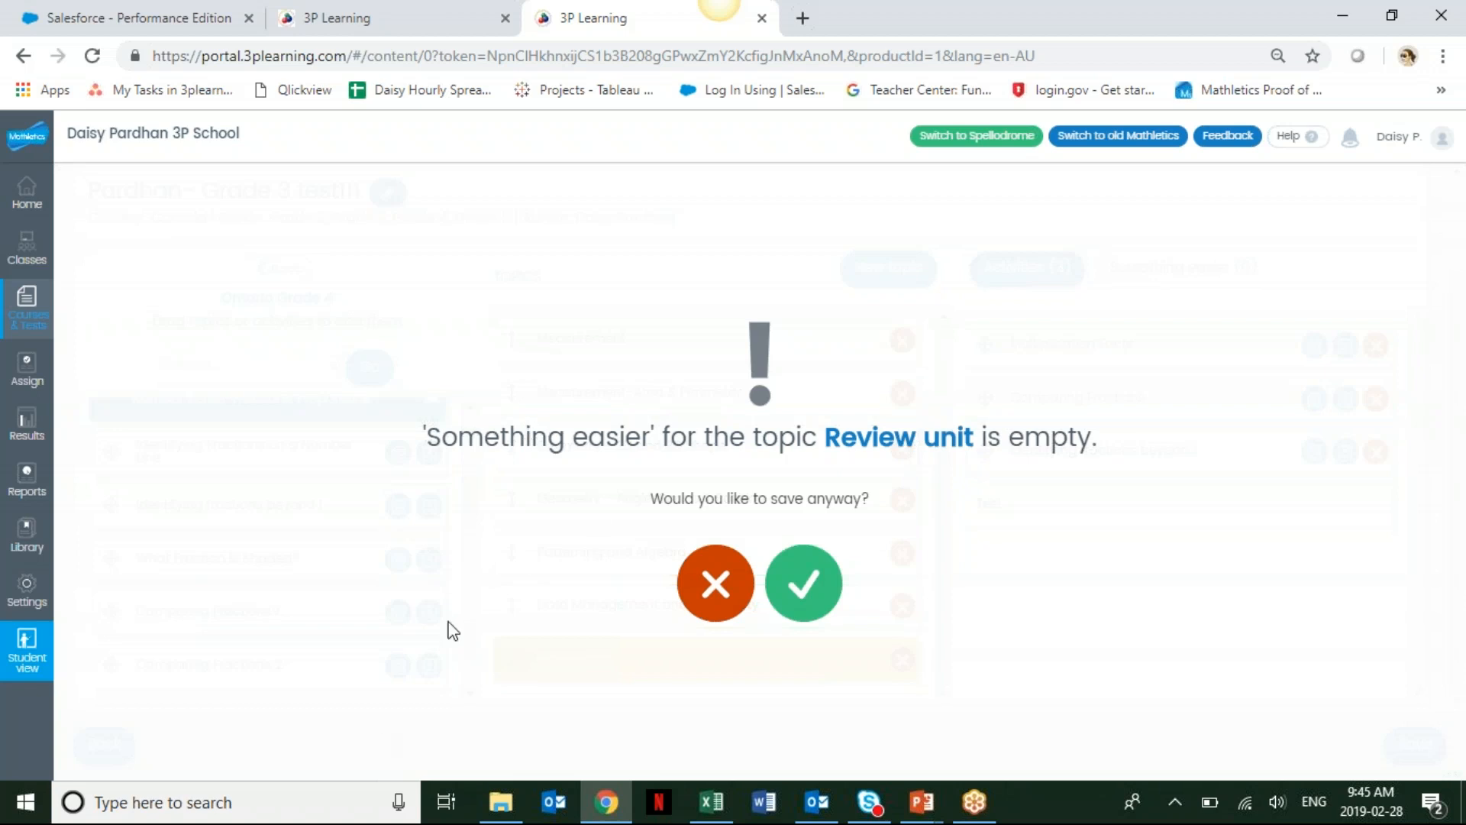
pyautogui.click(833, 588)
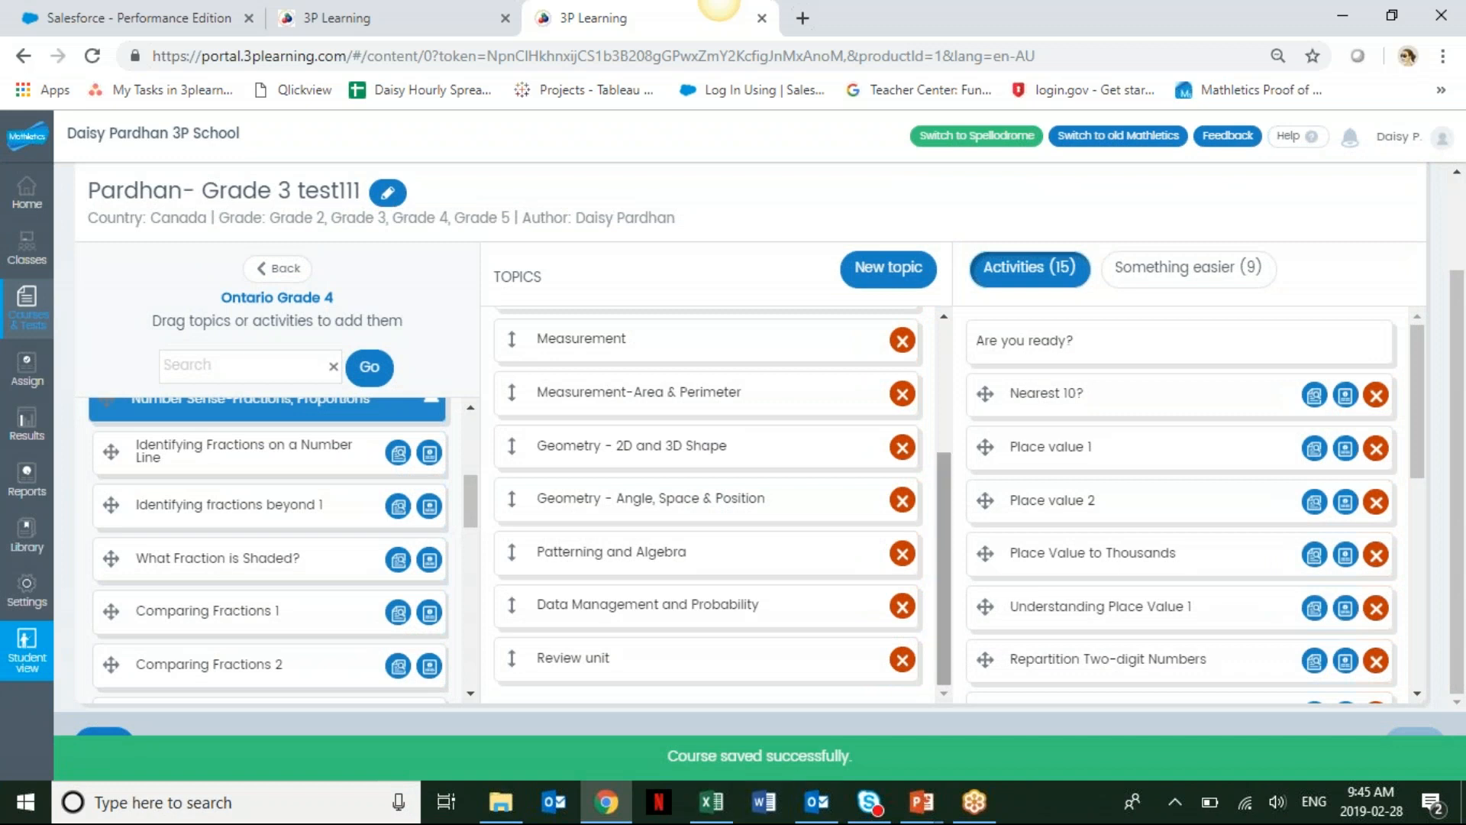
pyautogui.moveTo(1464, 417); pyautogui.dragTo(1464, 300)
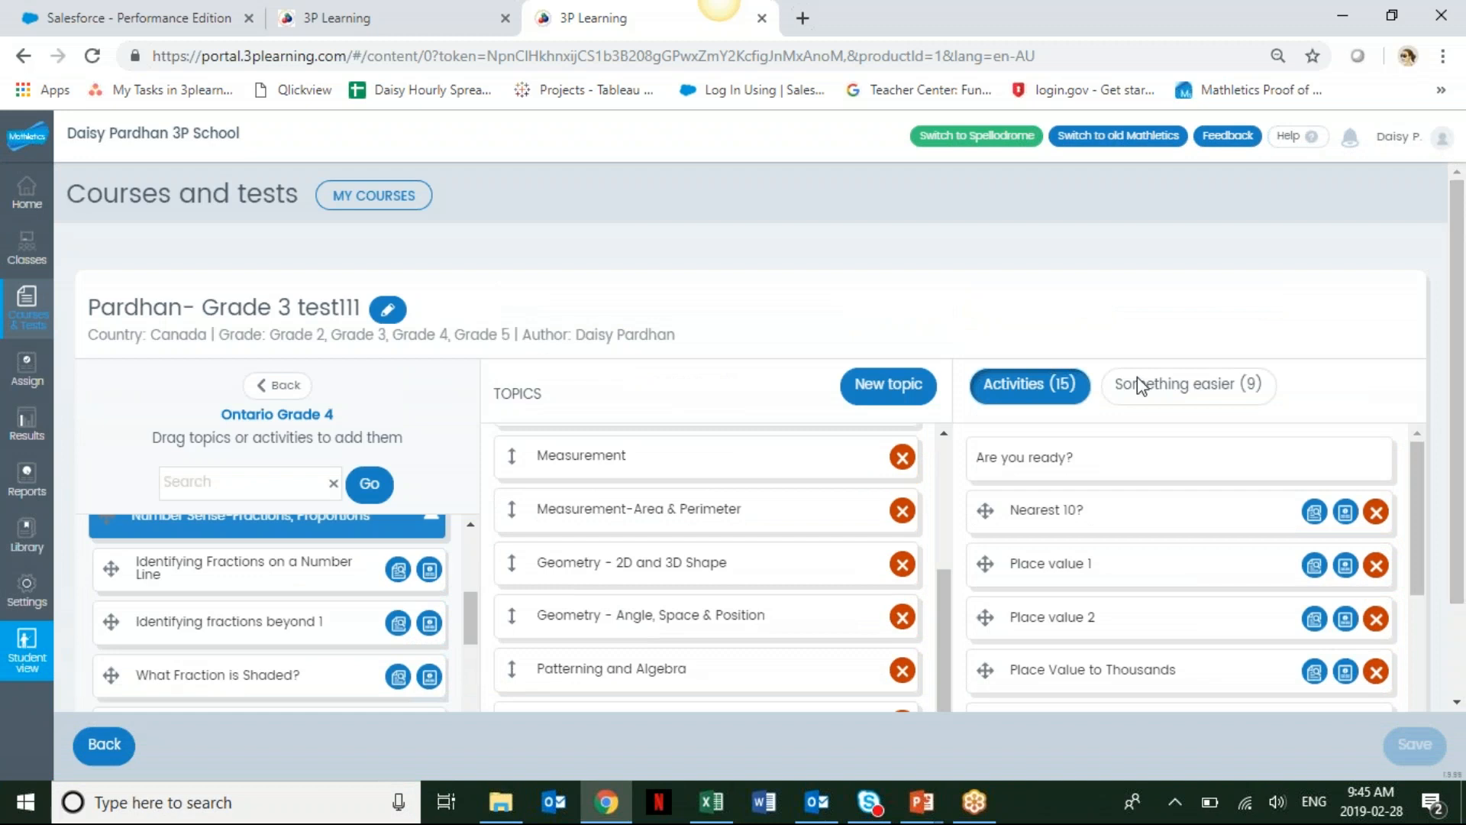
pyautogui.click(27, 305)
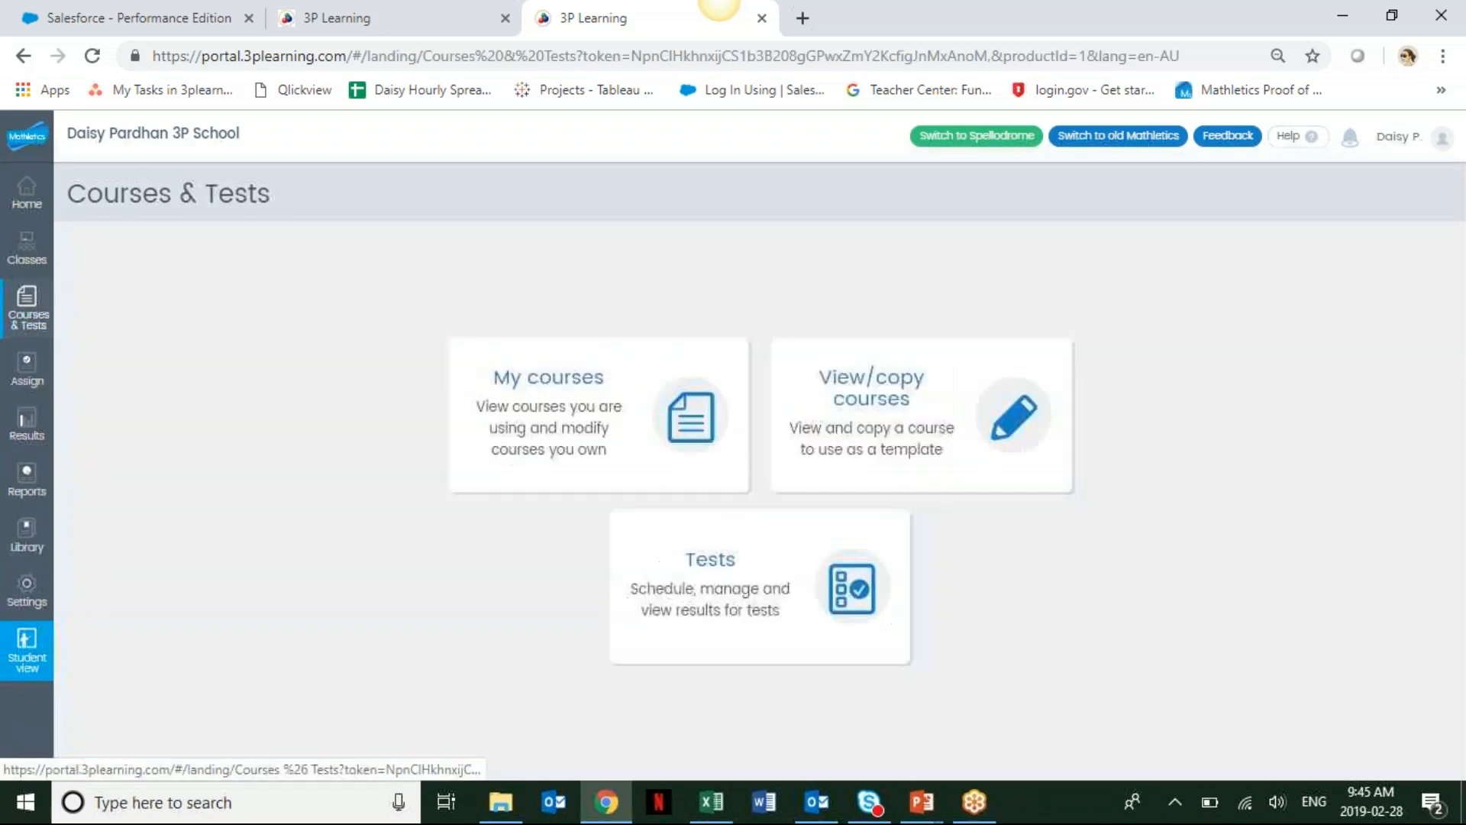
# Change the Primary group Test- Pardhan's course to Pardhan- Grade 3 test111 under School courses, Grade 3.
pyautogui.click(18, 266)
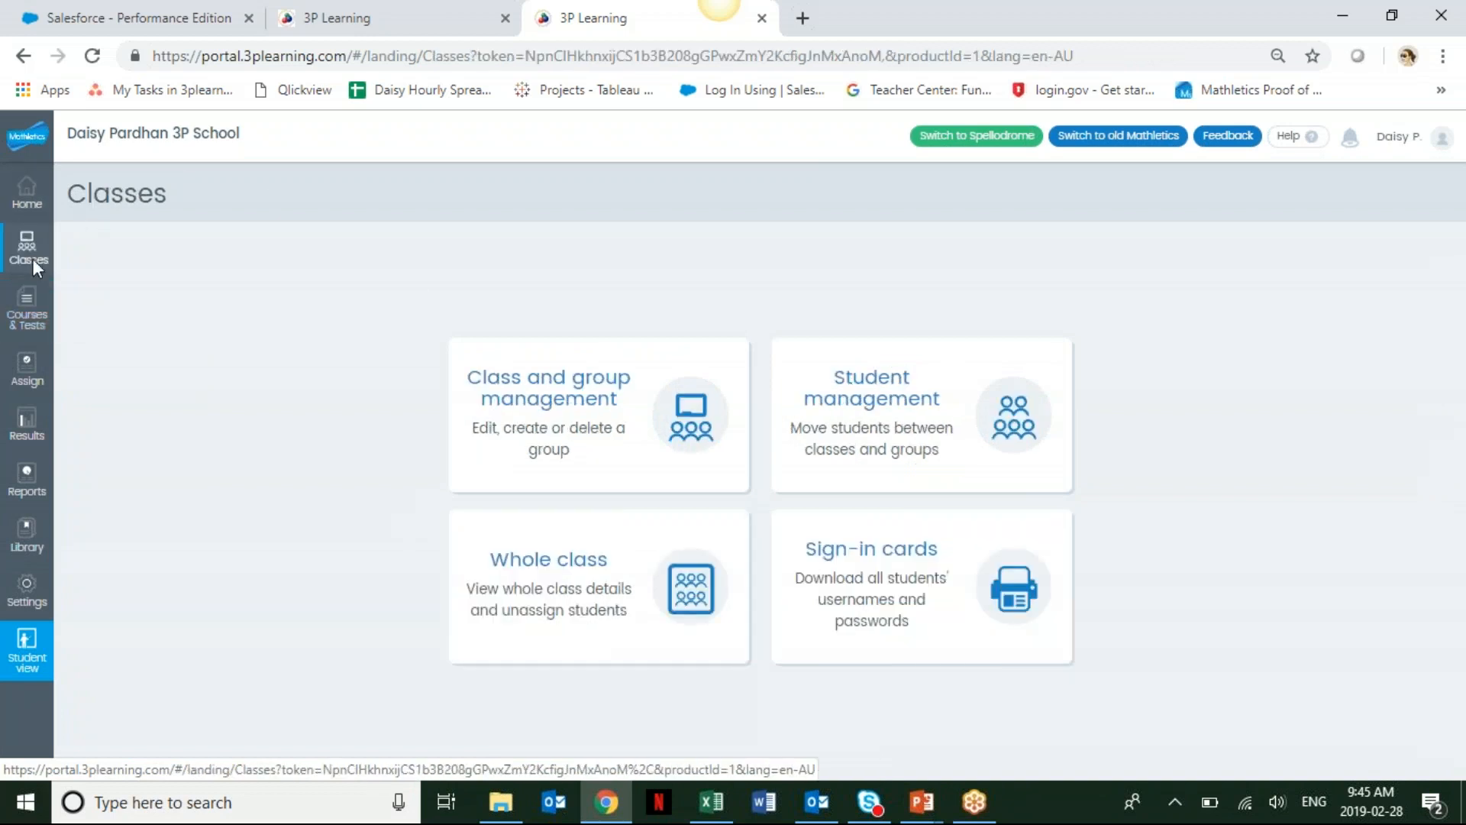
pyautogui.click(588, 428)
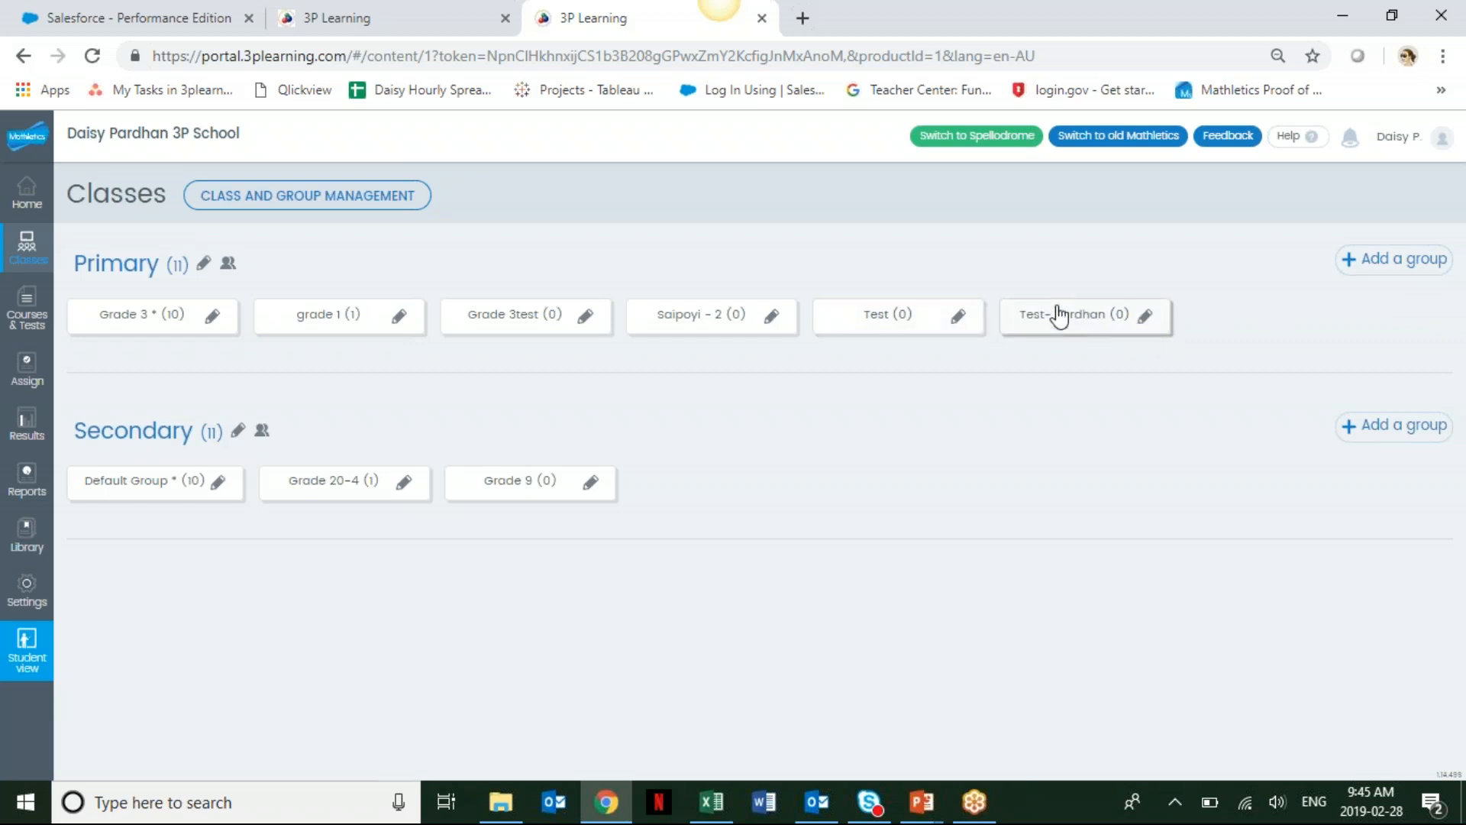
pyautogui.click(1148, 324)
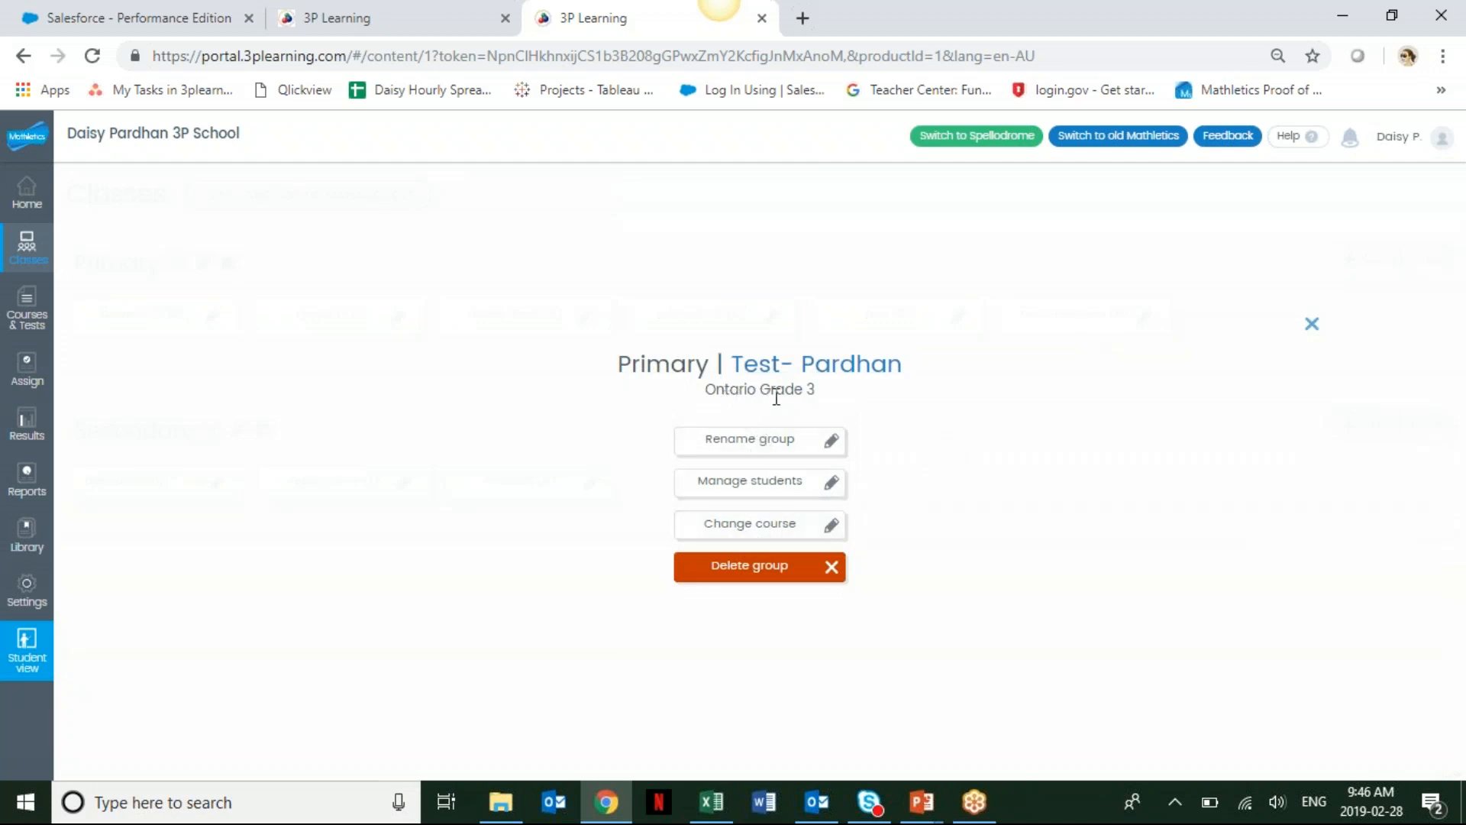
pyautogui.click(826, 526)
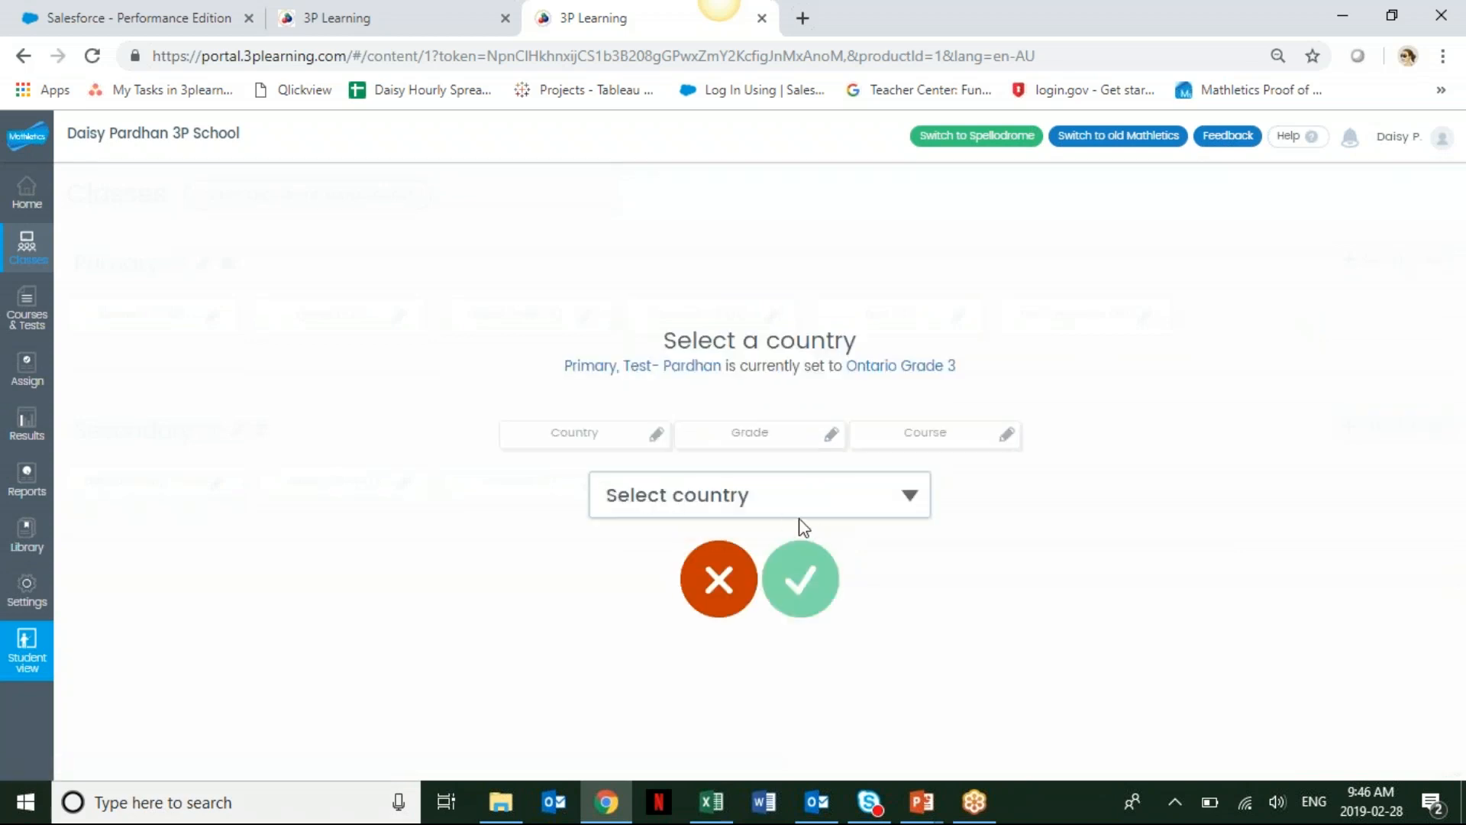
pyautogui.click(786, 518)
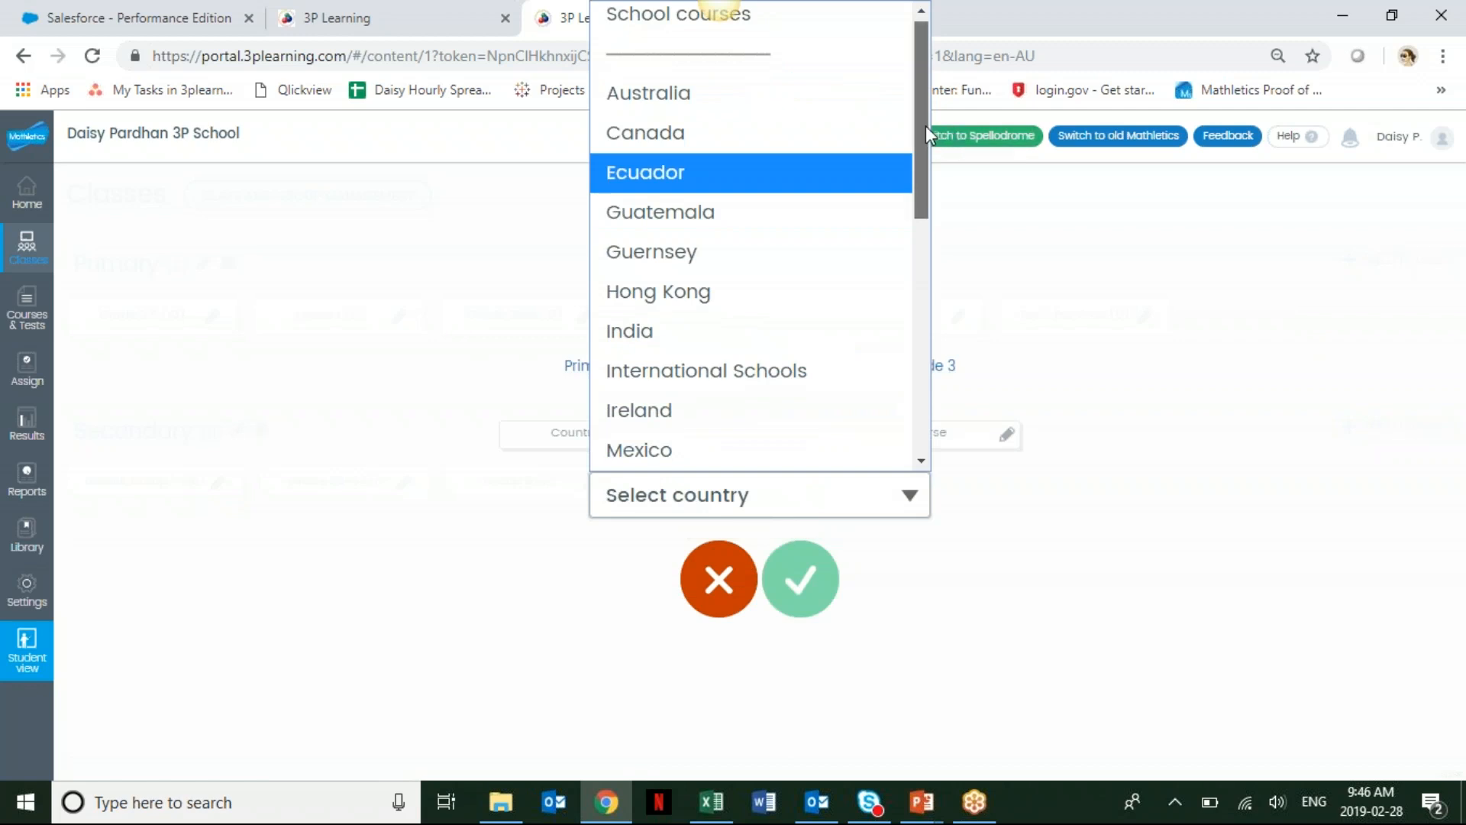
pyautogui.click(640, 35)
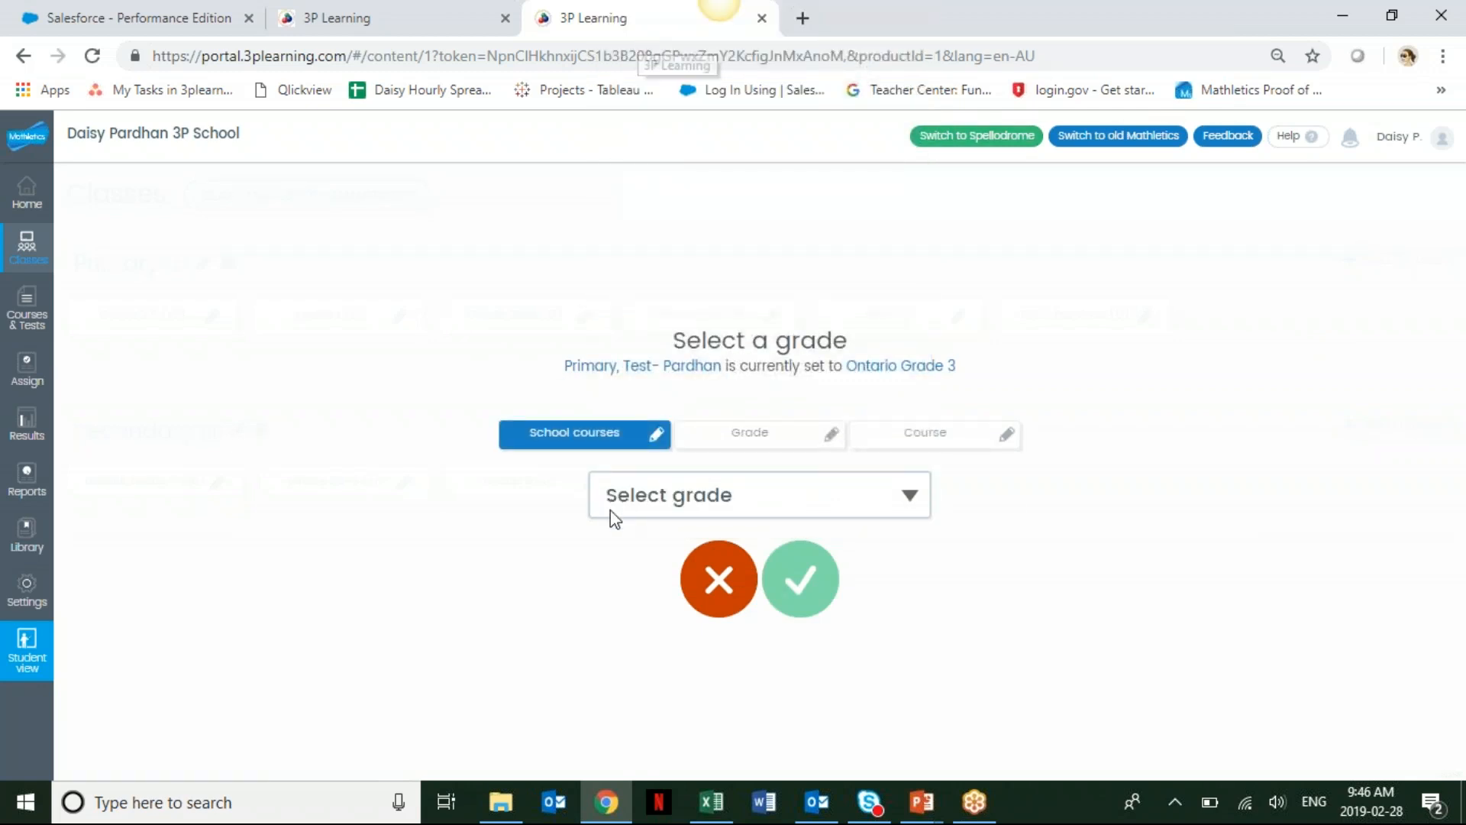
pyautogui.click(688, 504)
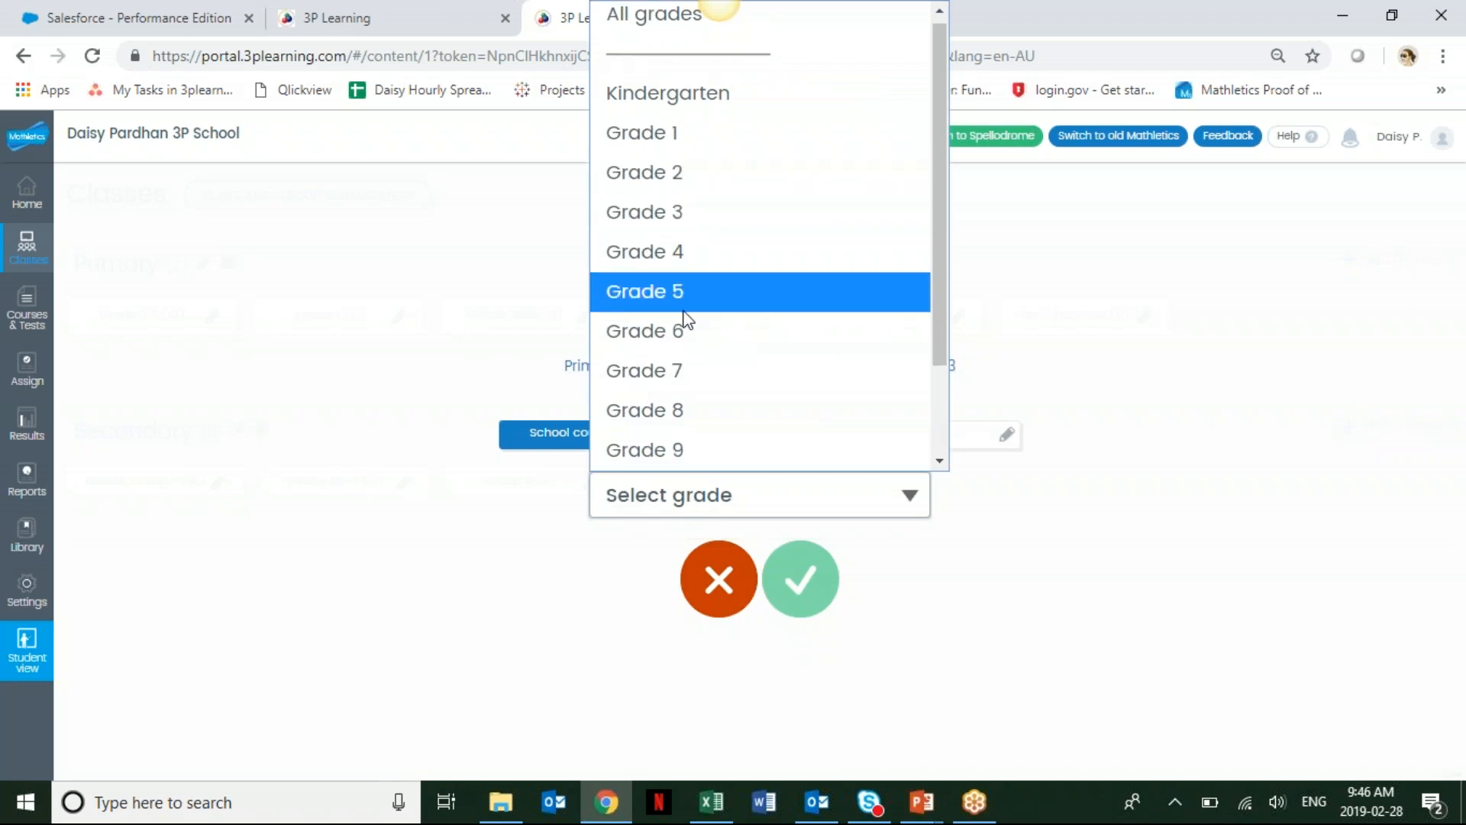
pyautogui.click(713, 217)
pyautogui.click(712, 516)
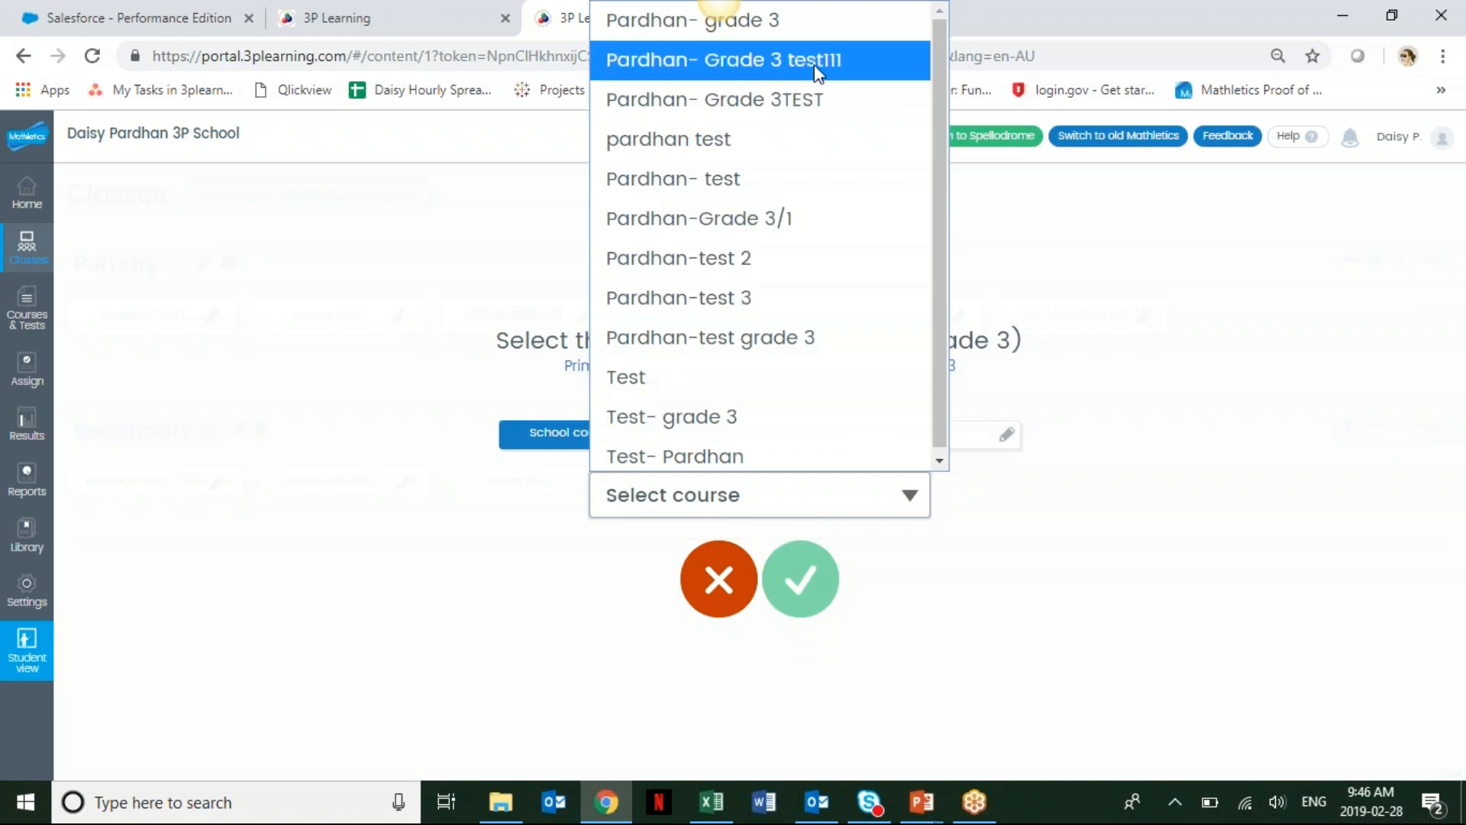
pyautogui.click(762, 74)
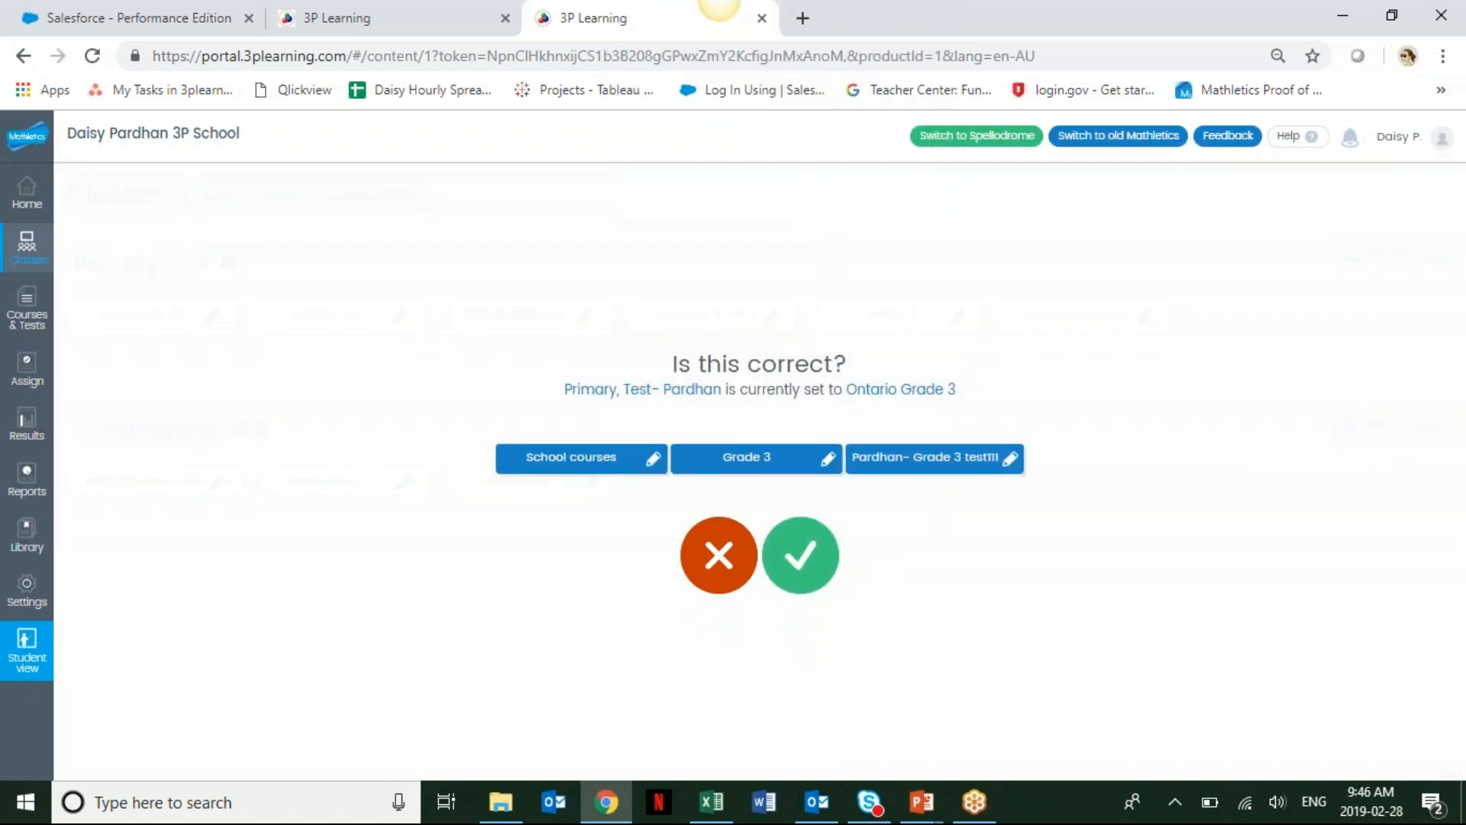
pyautogui.click(802, 556)
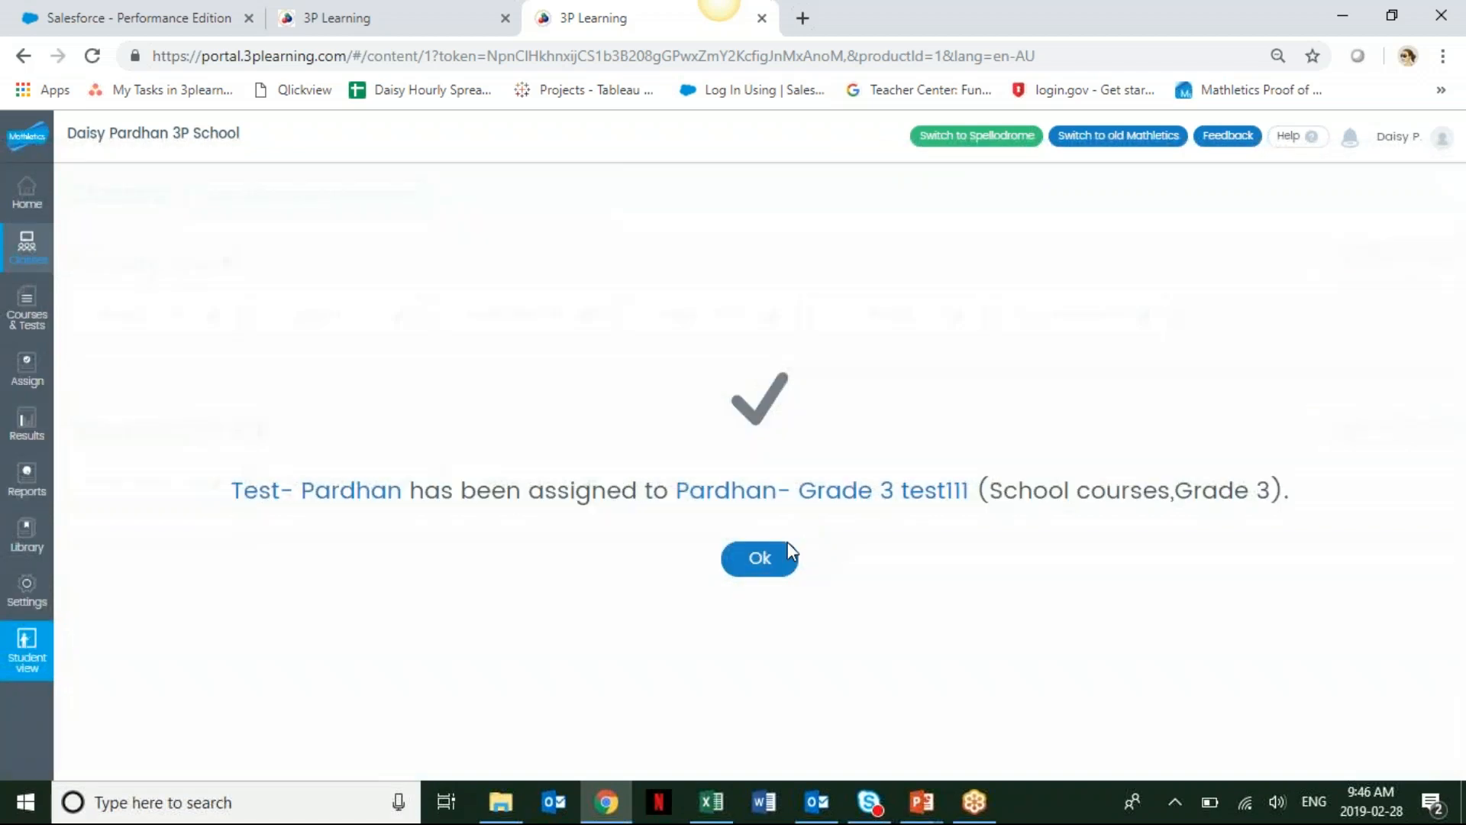
pyautogui.click(775, 559)
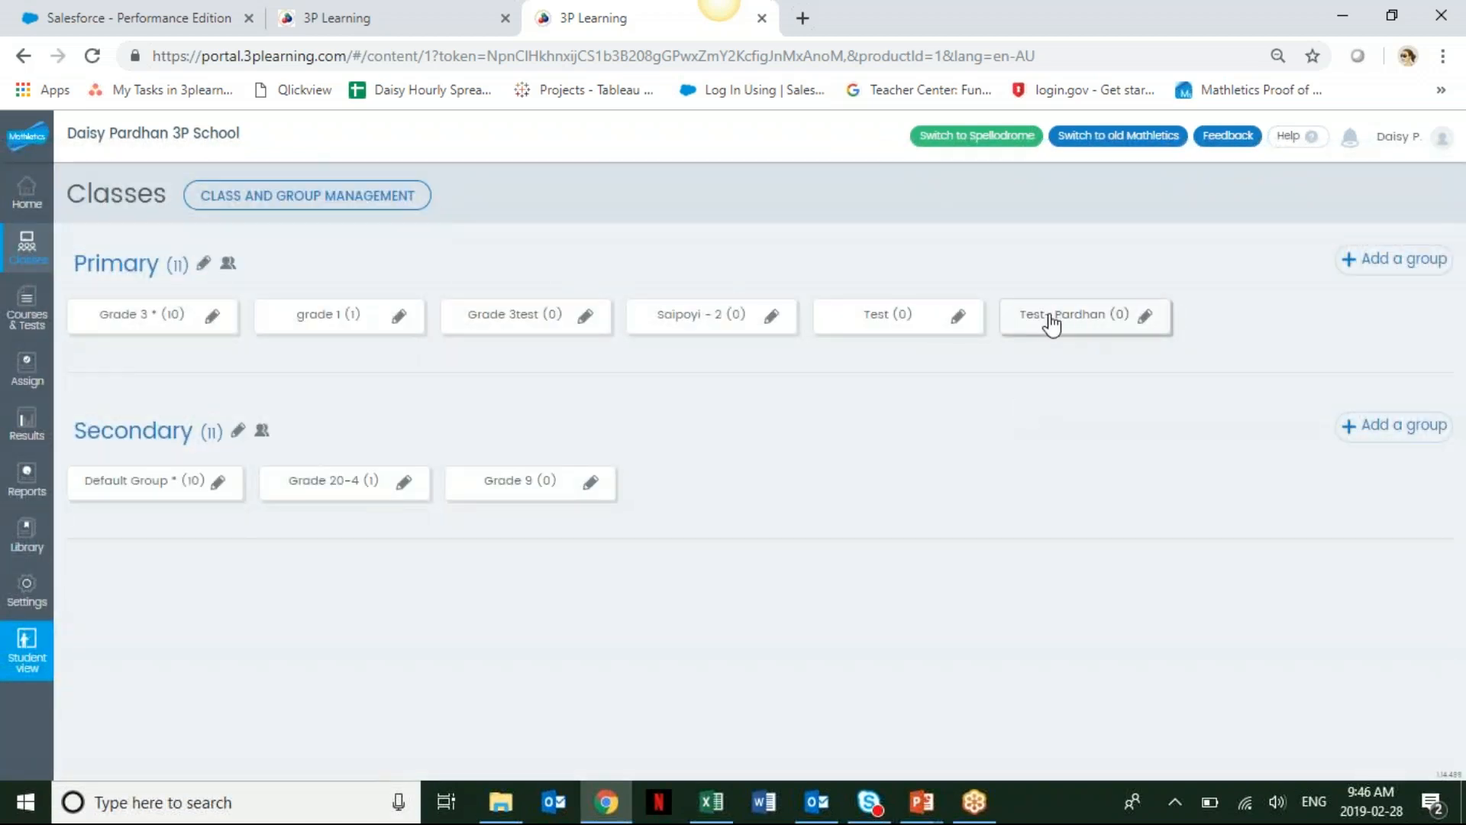
# Add a new Primary group named Grade 3-Mod.
pyautogui.click(1053, 322)
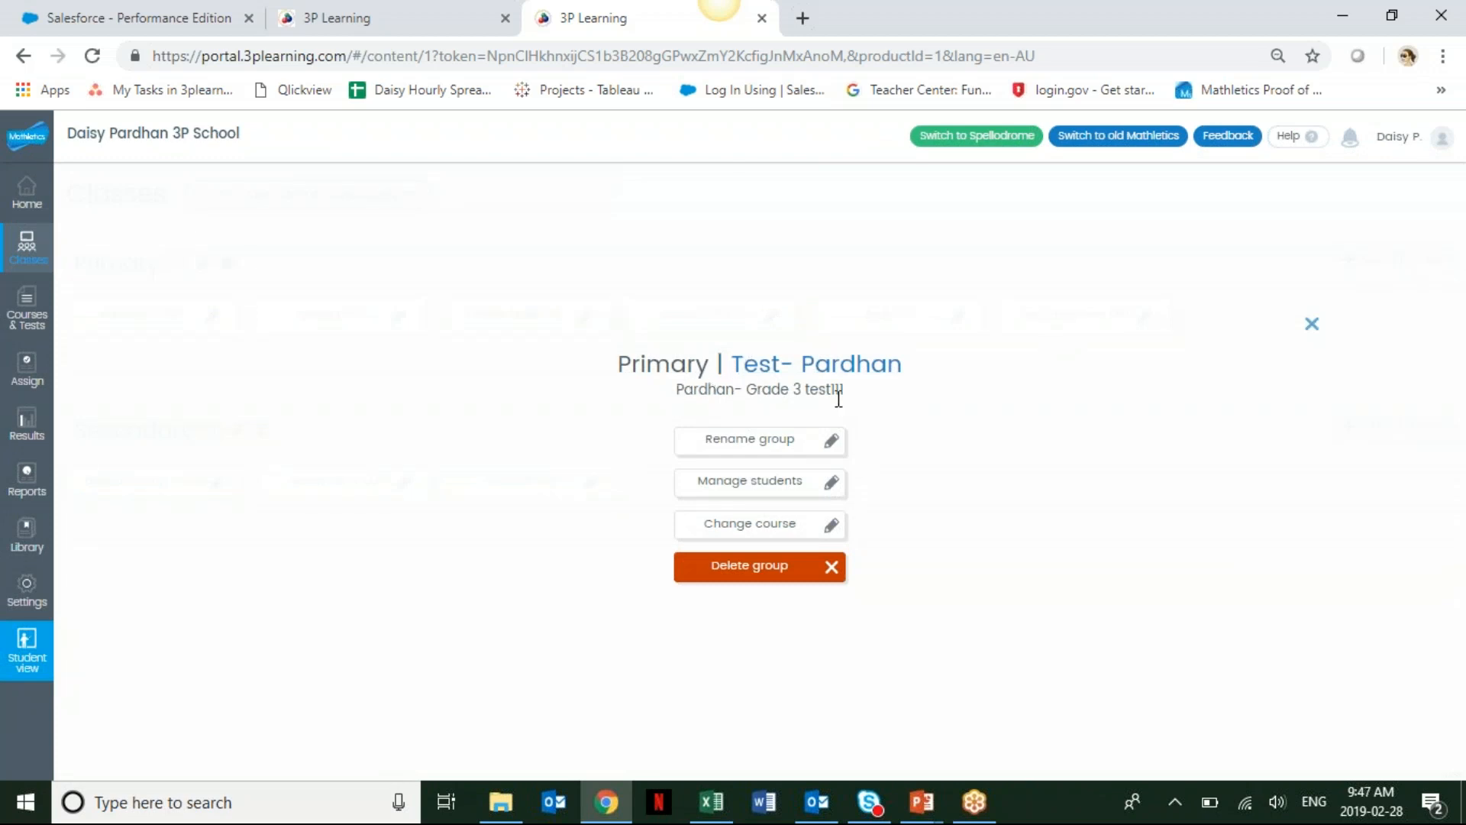
pyautogui.click(1314, 327)
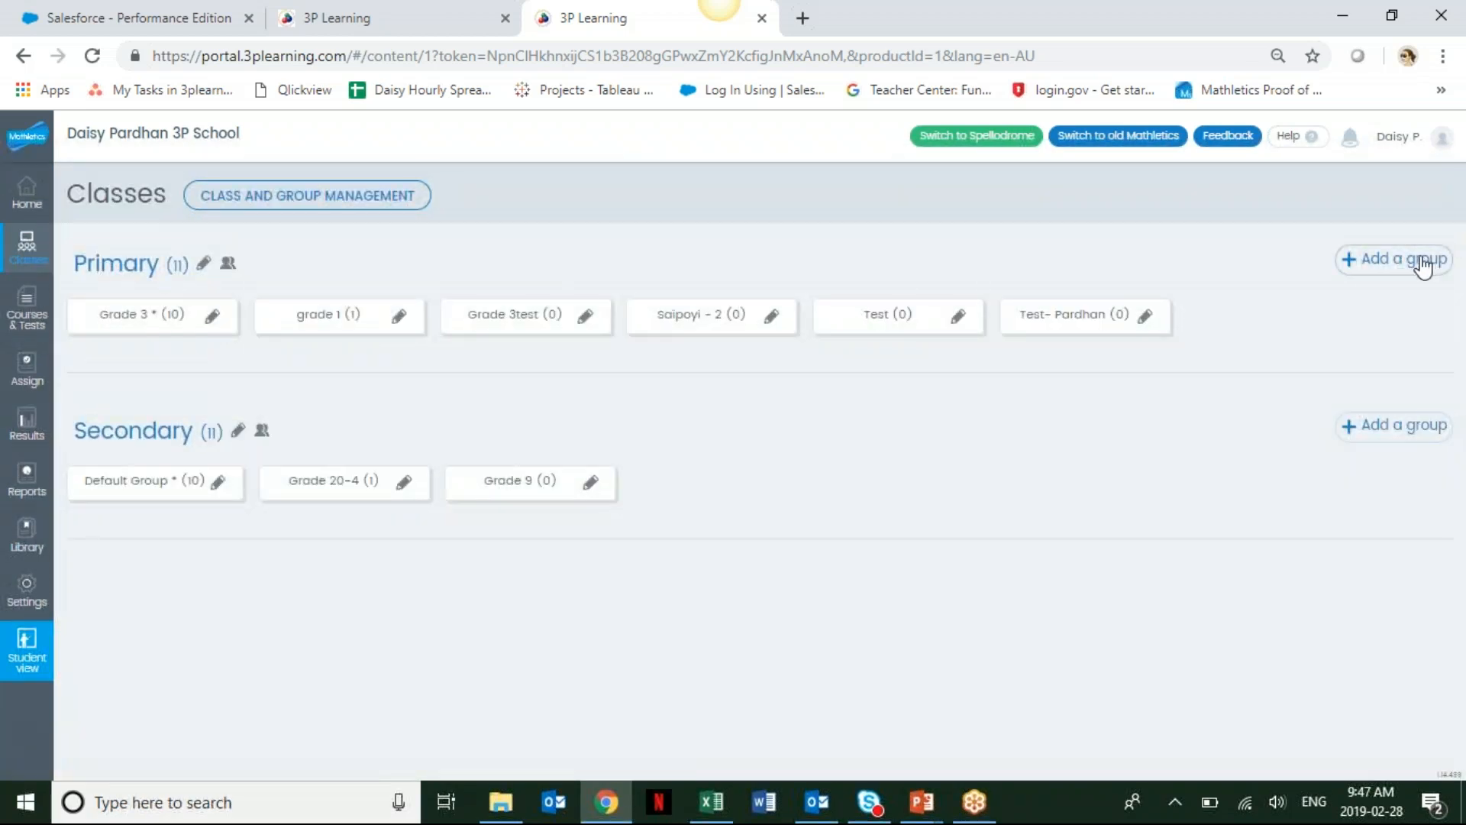
pyautogui.click(1422, 263)
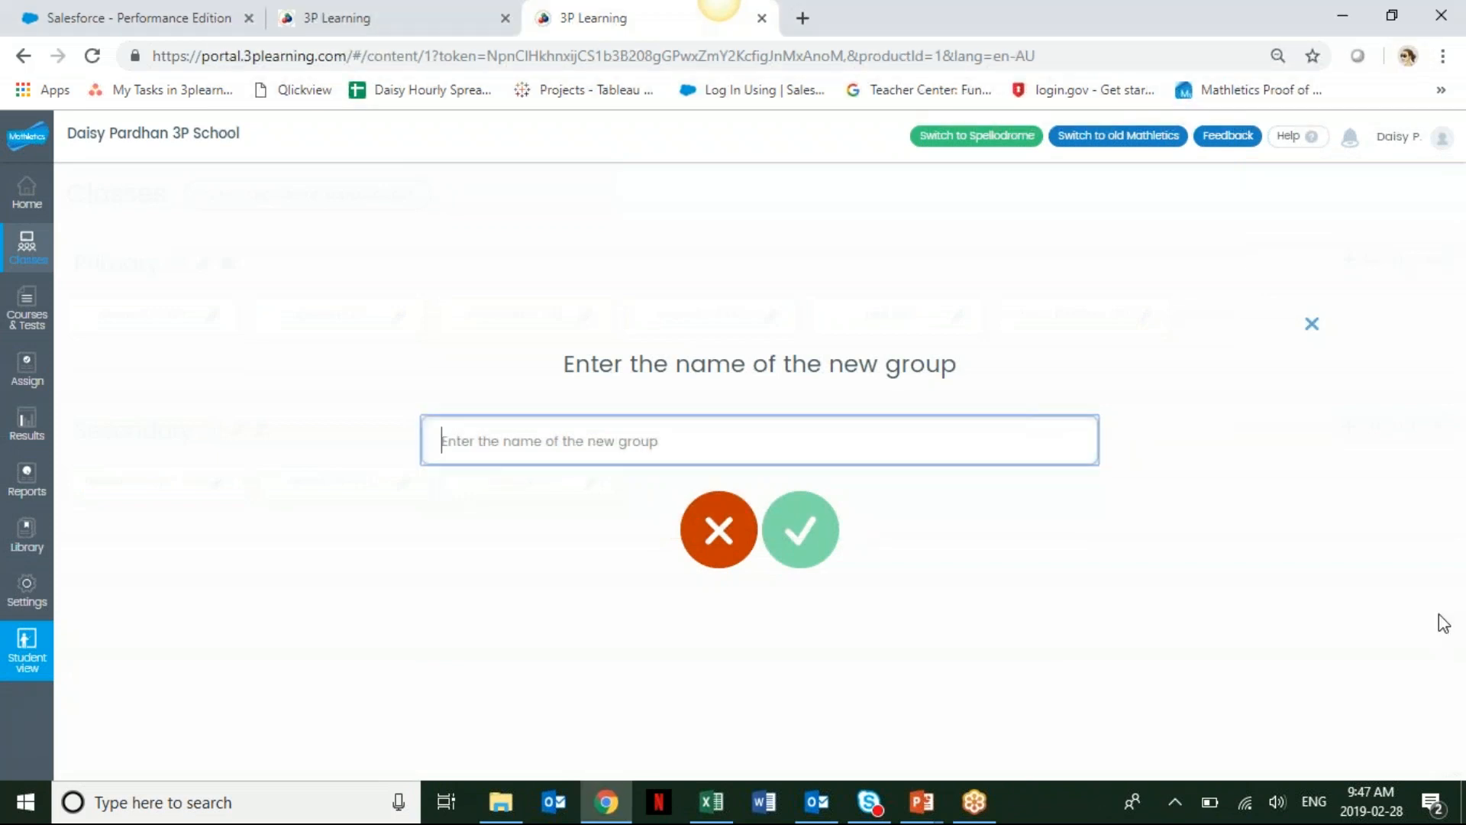
pyautogui.write('Grade 3-')
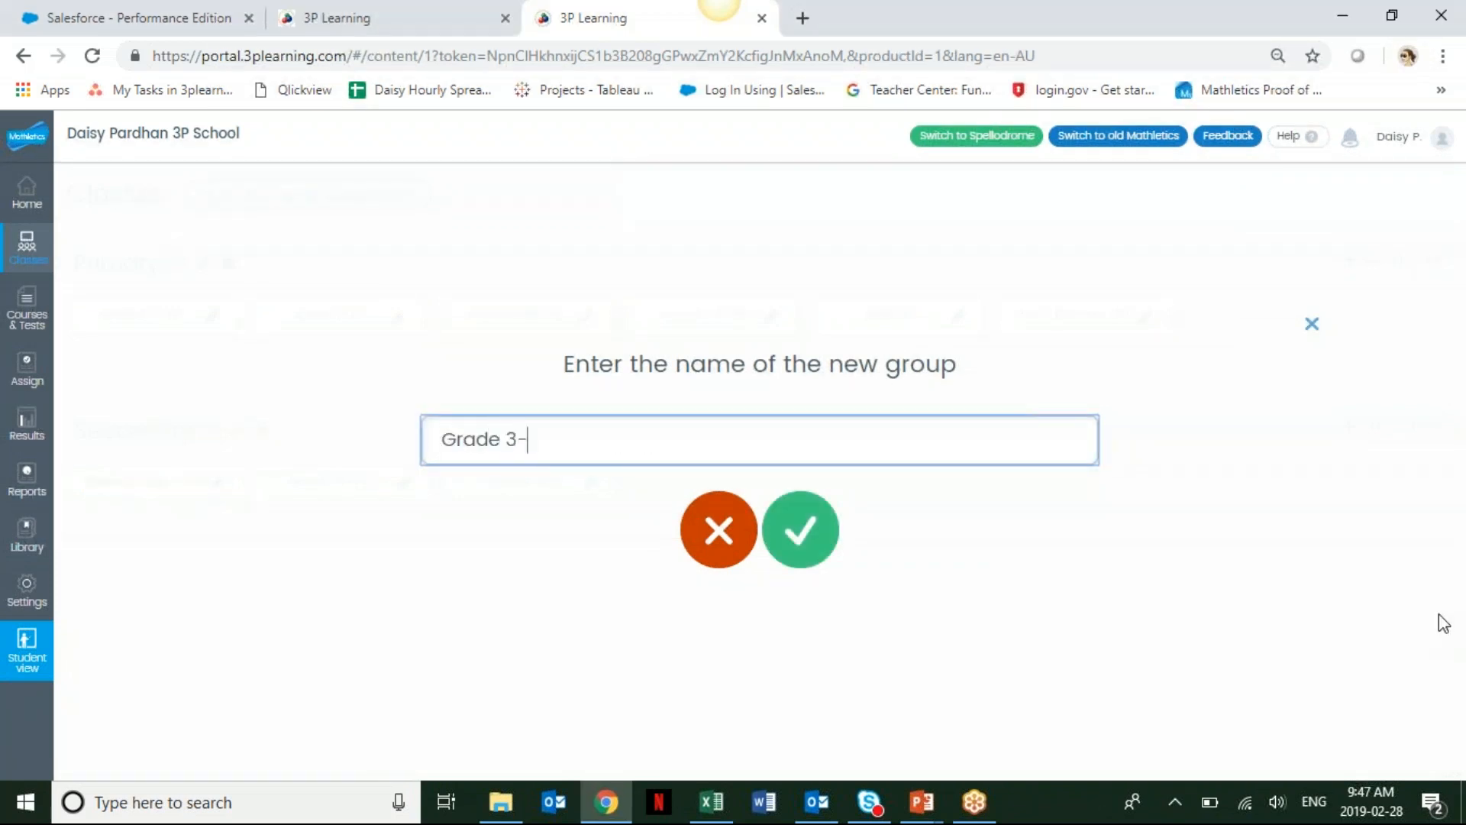
pyautogui.write('Mod')
pyautogui.click(788, 544)
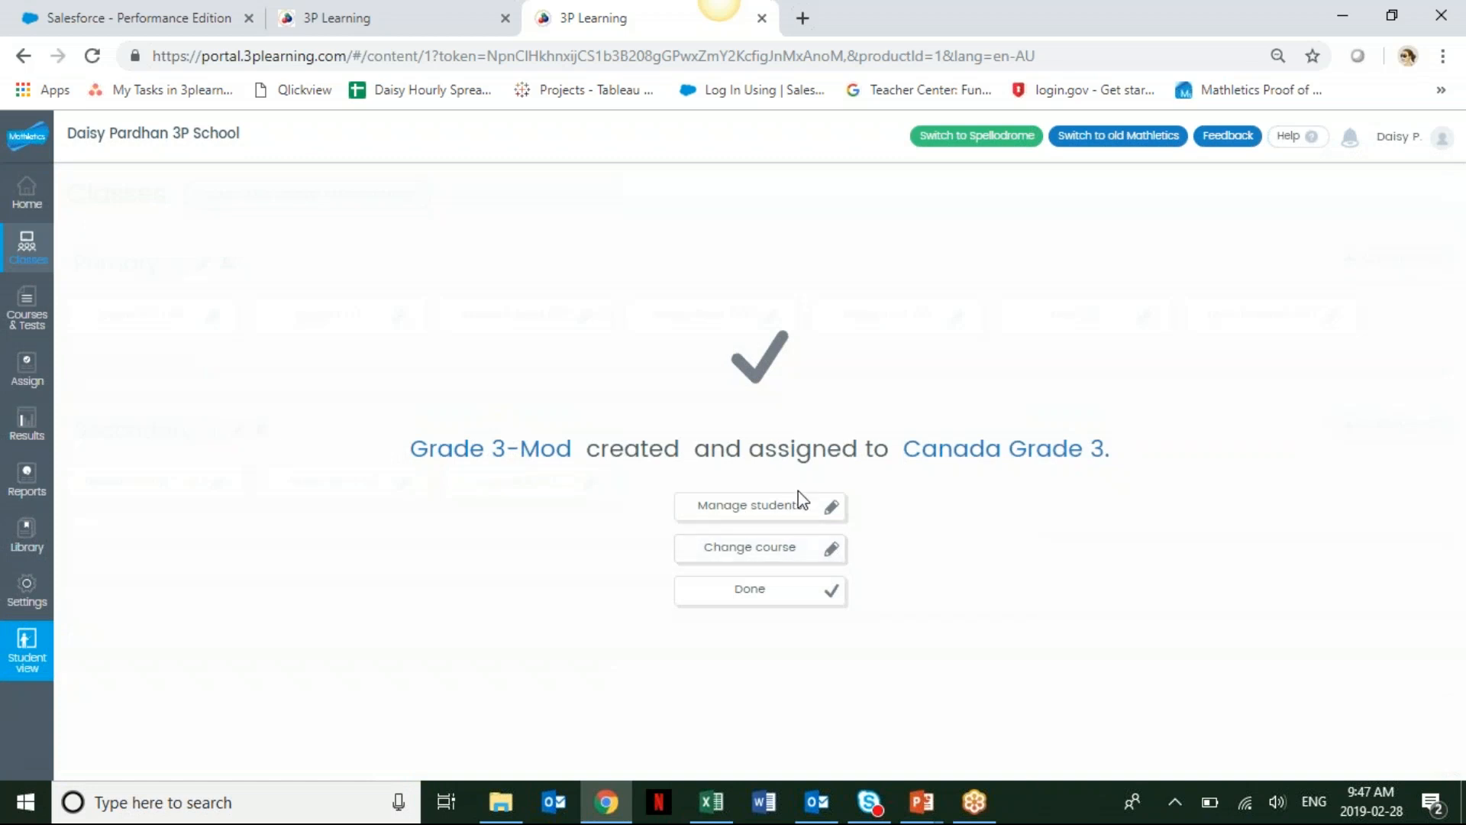
# Assign the Grade 3-Mod group to the Pardhan- Grade 3 test111 course under School courses, Grade 3.
pyautogui.click(791, 551)
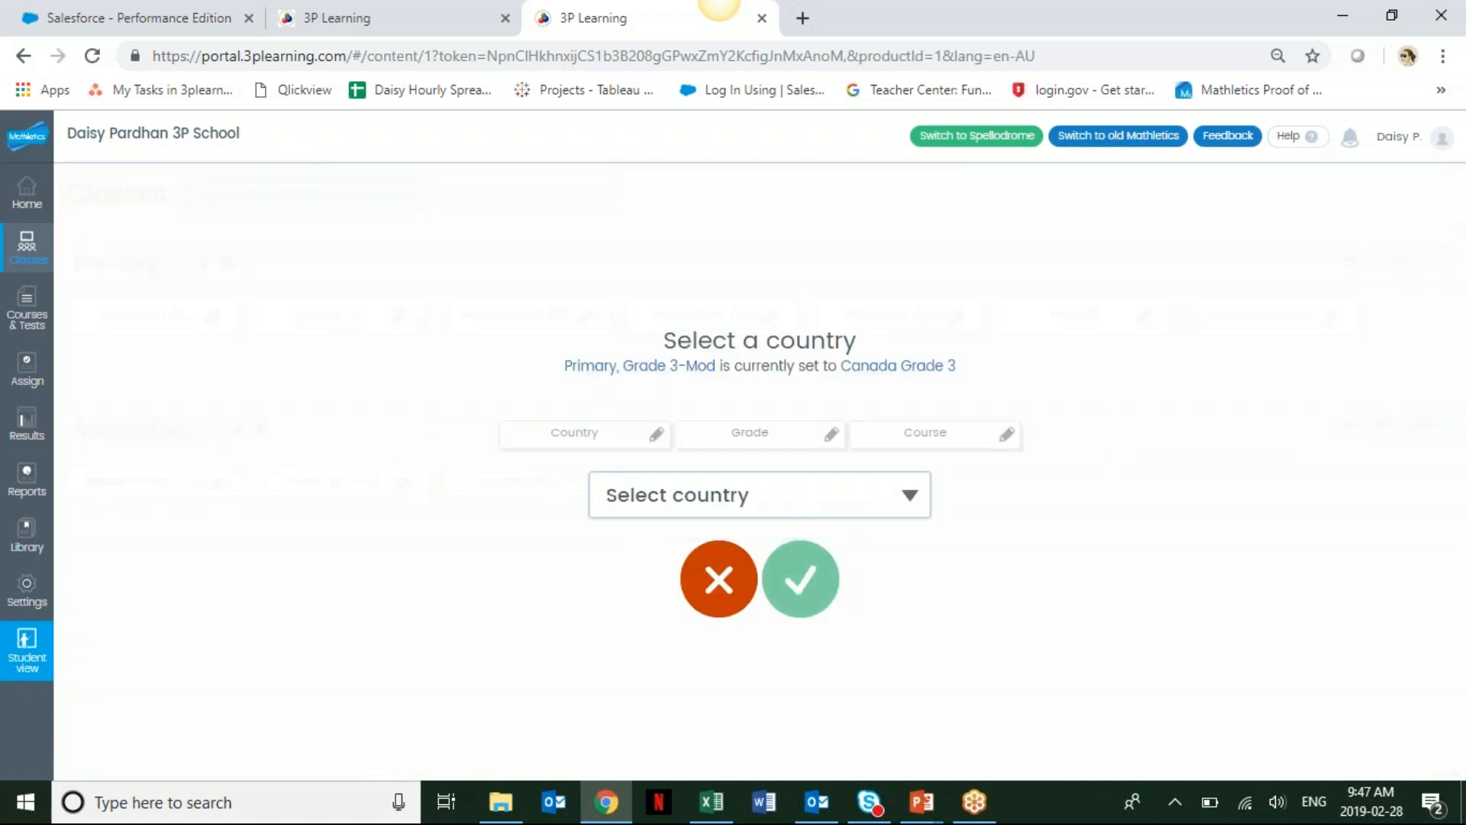
pyautogui.click(804, 503)
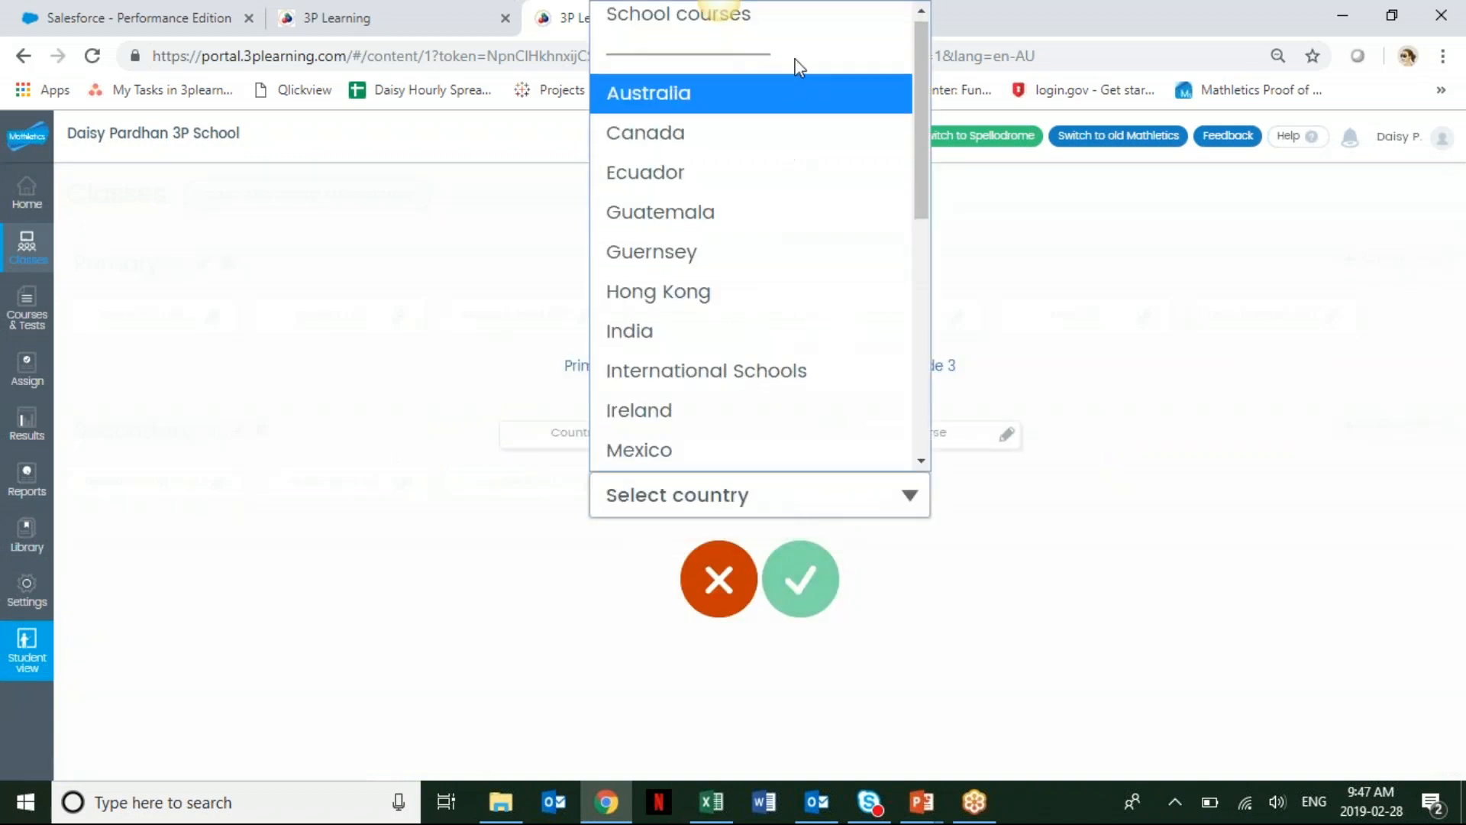
pyautogui.click(792, 20)
pyautogui.click(759, 494)
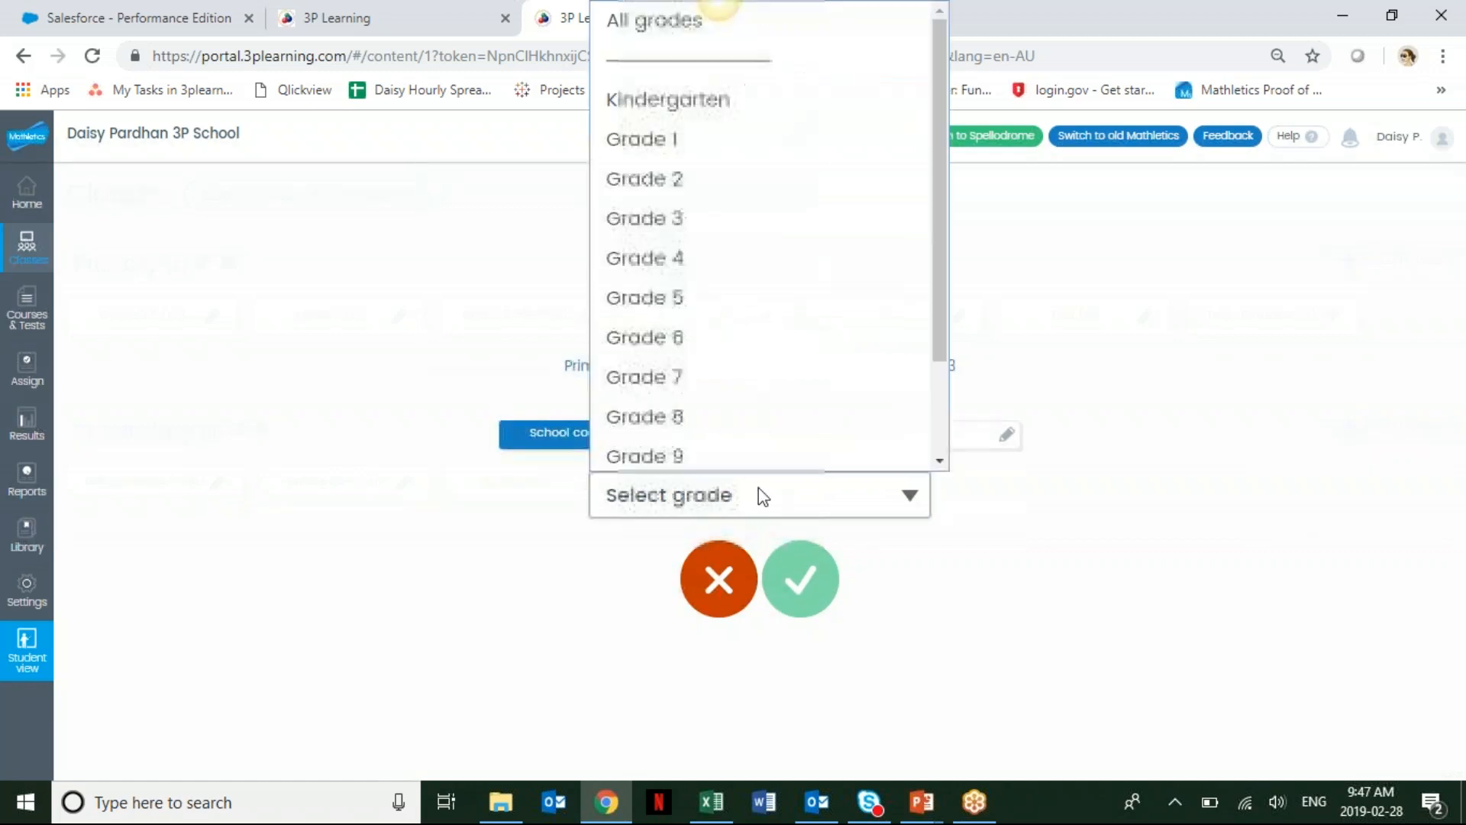
pyautogui.click(766, 228)
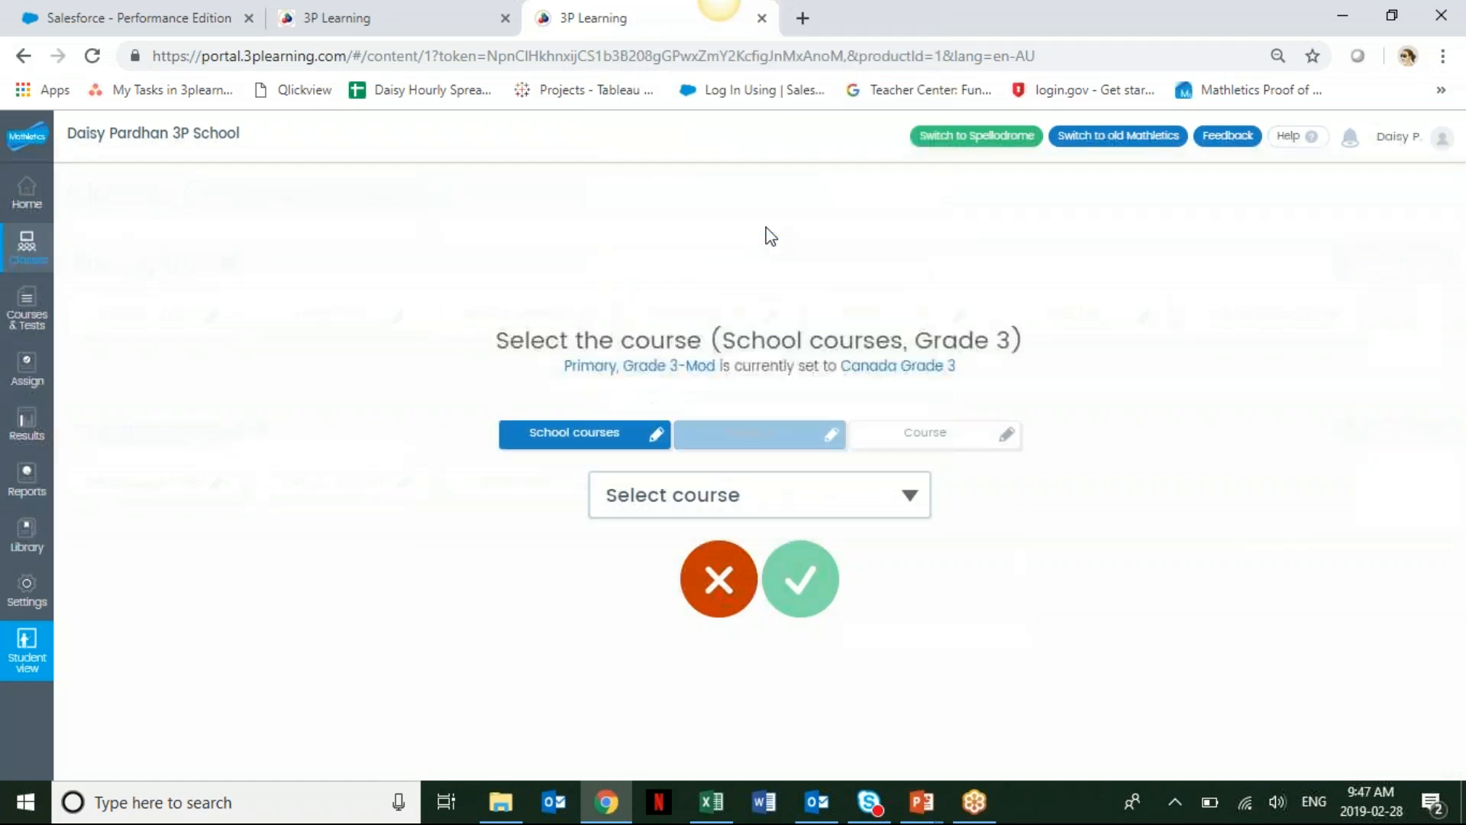
pyautogui.click(744, 504)
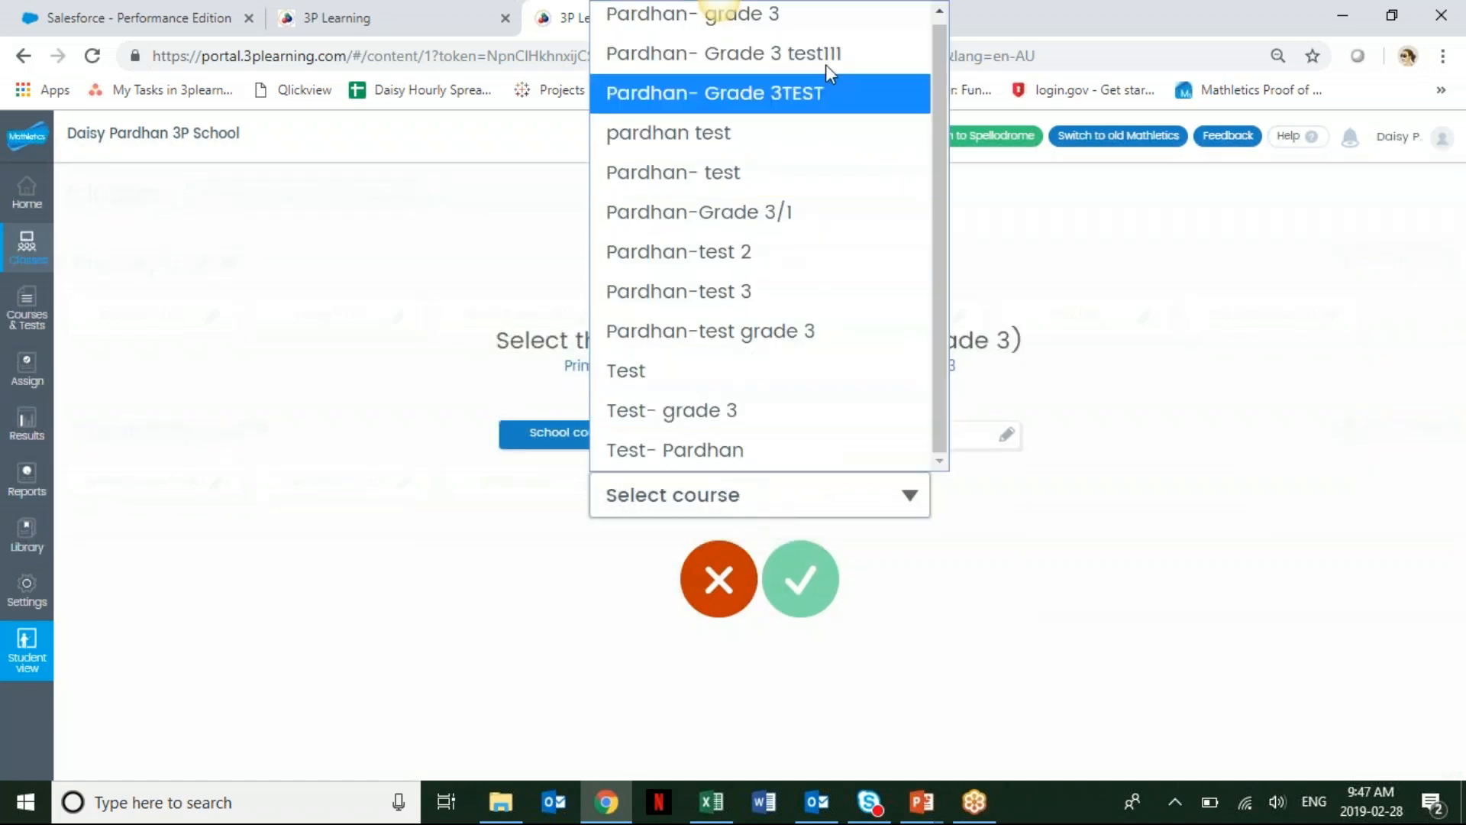
pyautogui.click(837, 38)
pyautogui.click(801, 556)
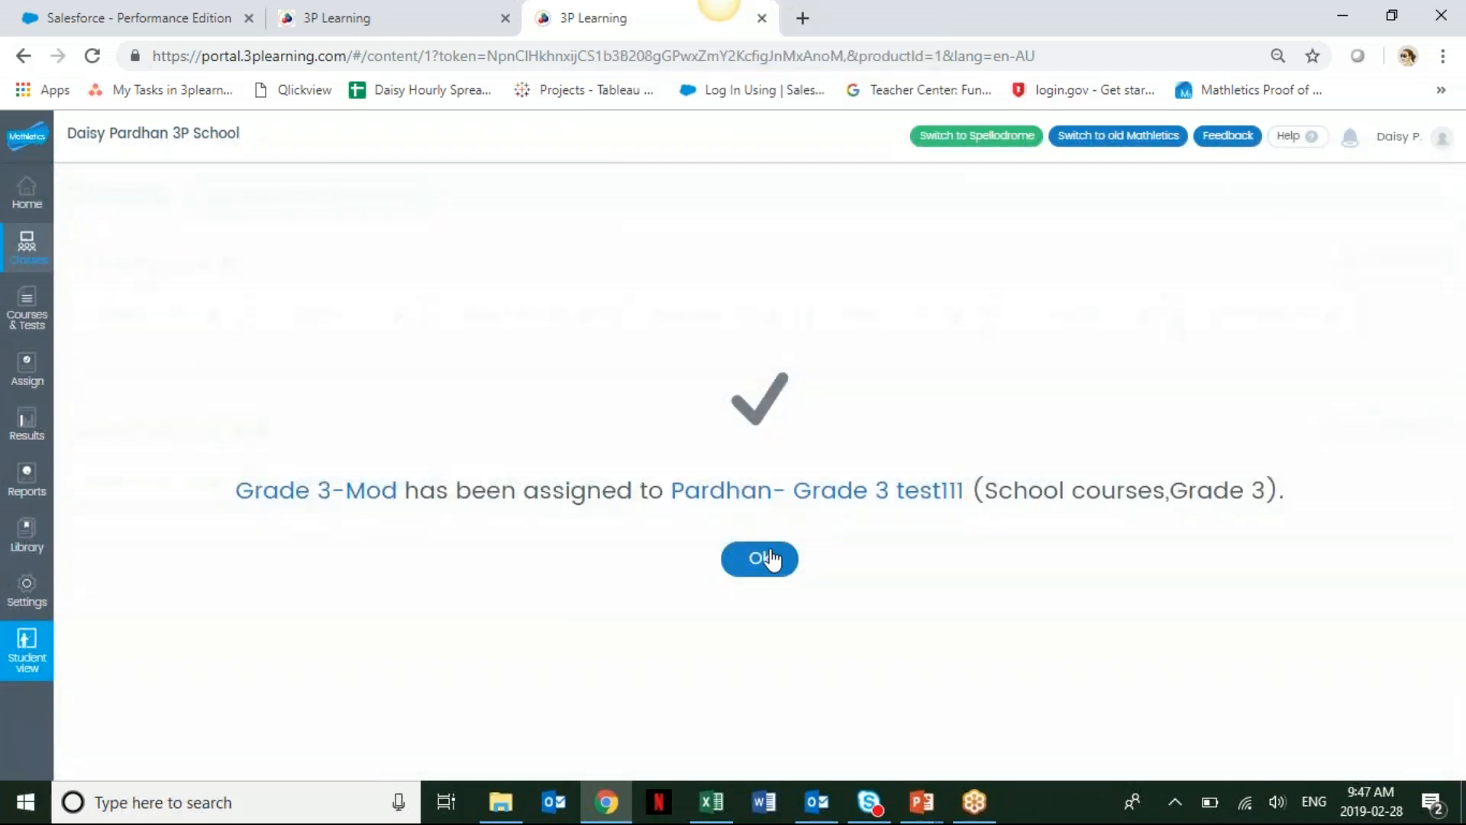
pyautogui.click(767, 559)
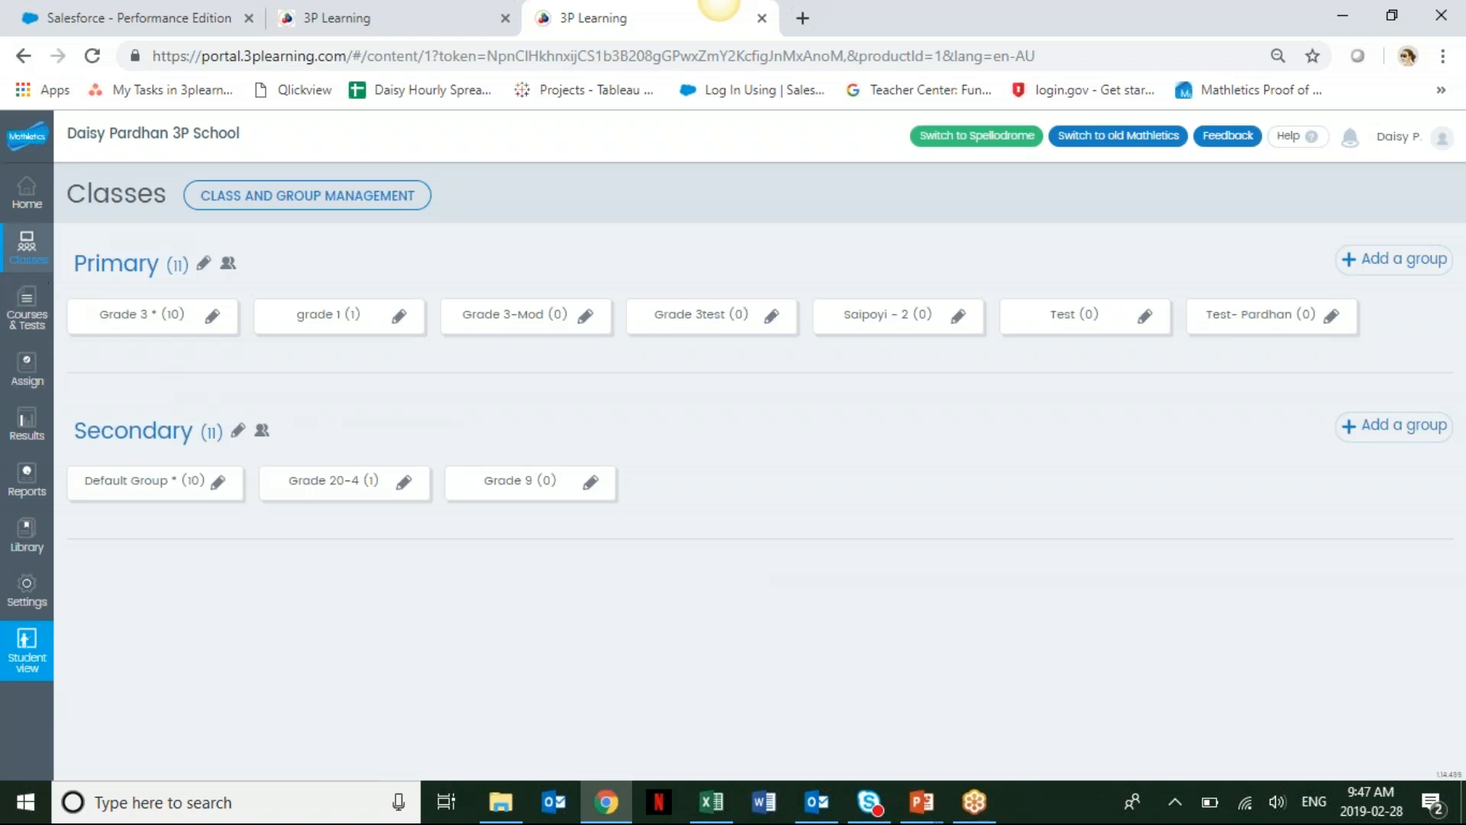
# Review the used and authored courses and which groups each is assigned to.
pyautogui.click(25, 323)
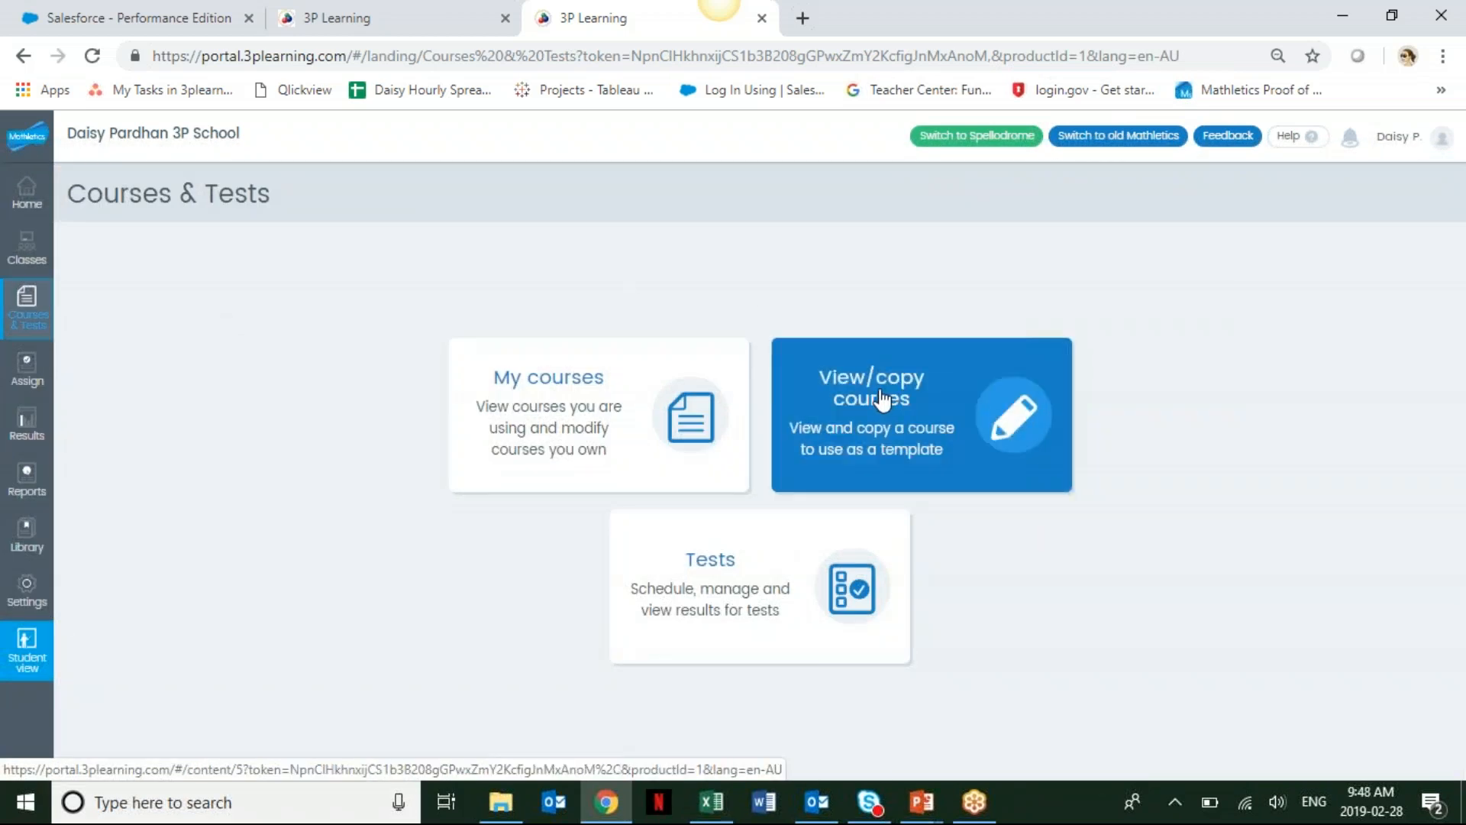
pyautogui.click(543, 407)
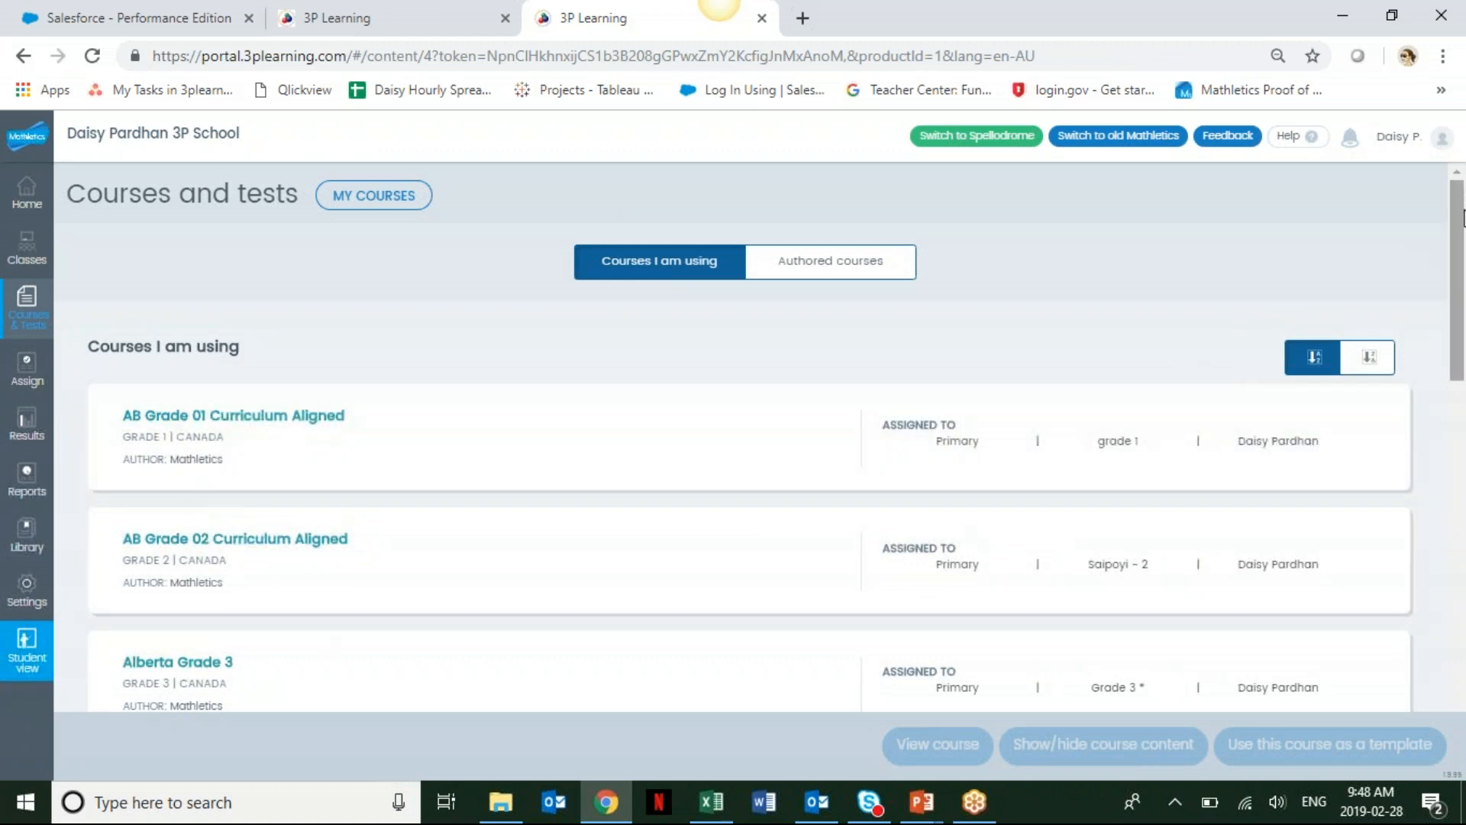
pyautogui.rightClick(1462, 245)
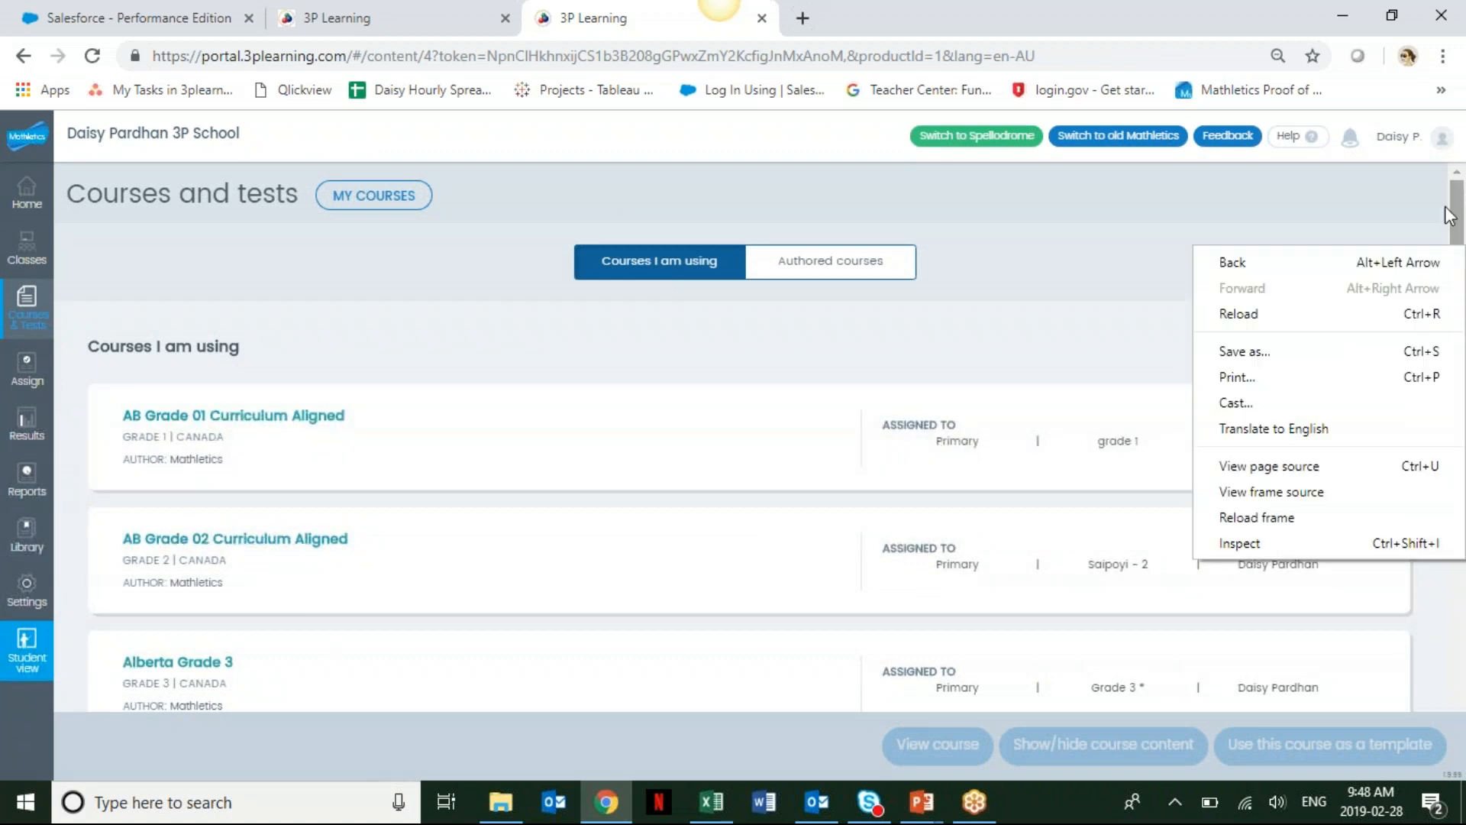
pyautogui.moveTo(1456, 209); pyautogui.dragTo(1456, 491)
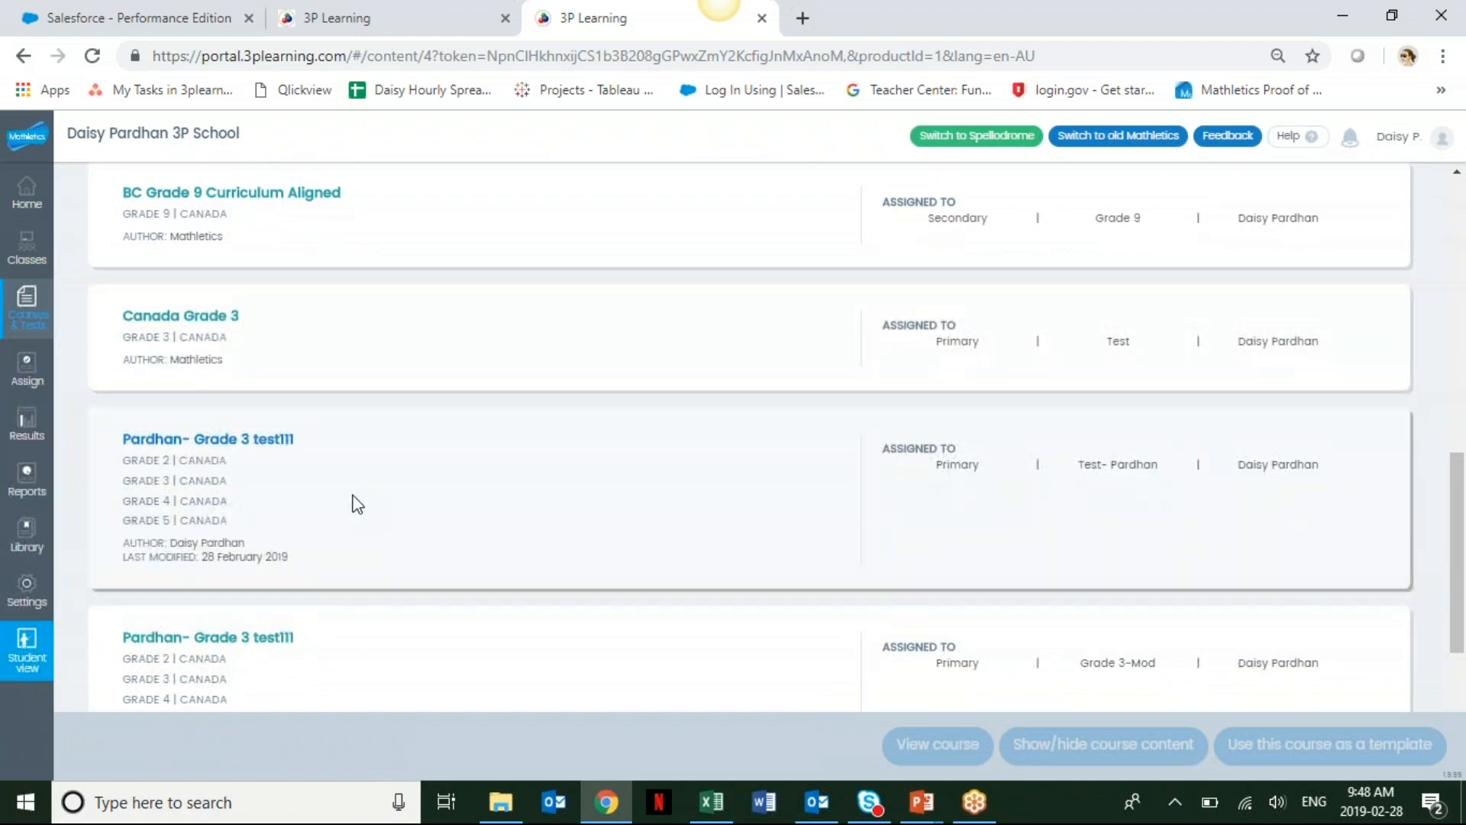
pyautogui.moveTo(1464, 522); pyautogui.dragTo(1226, 237)
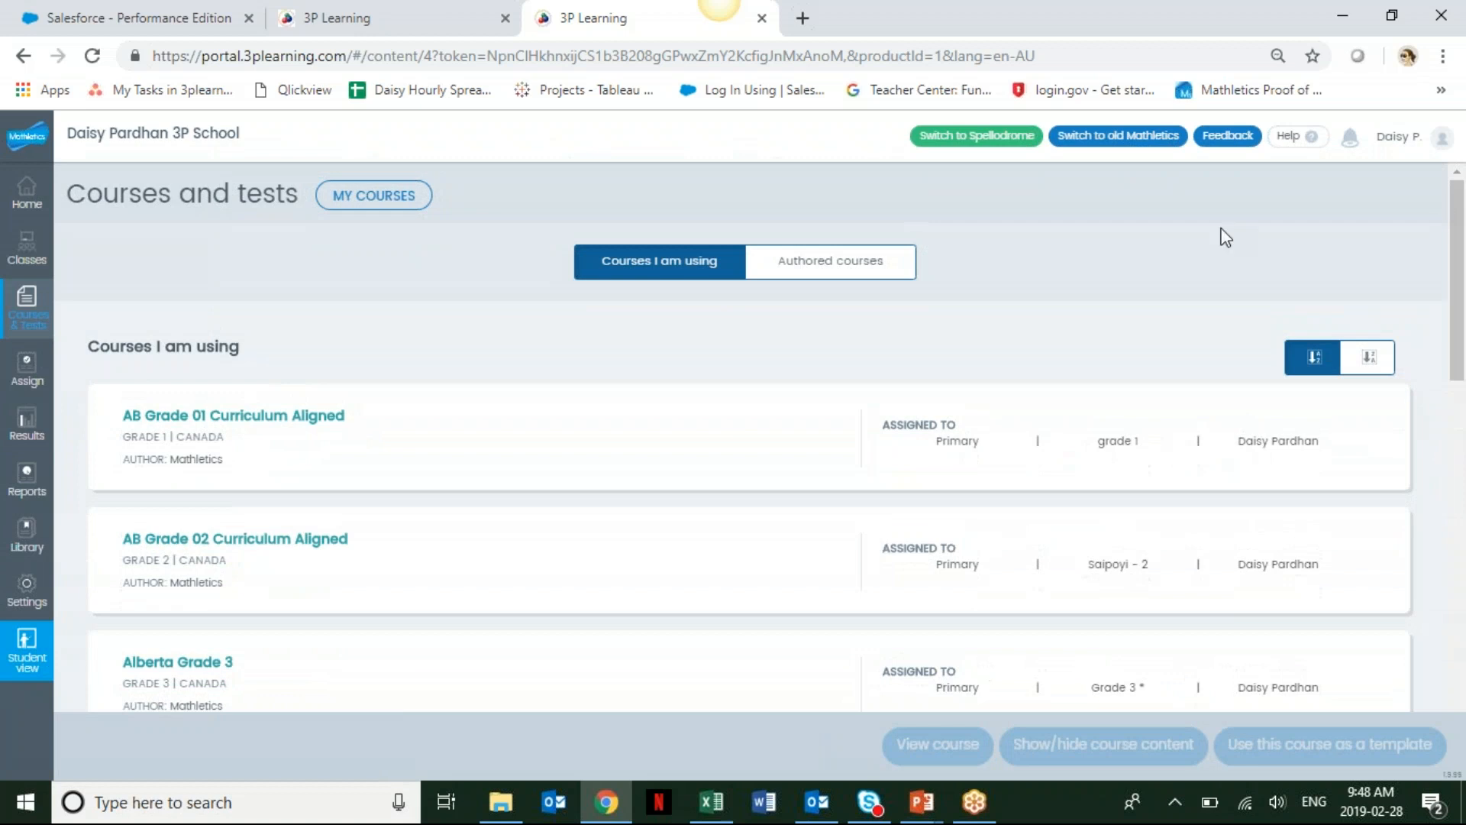
pyautogui.click(857, 271)
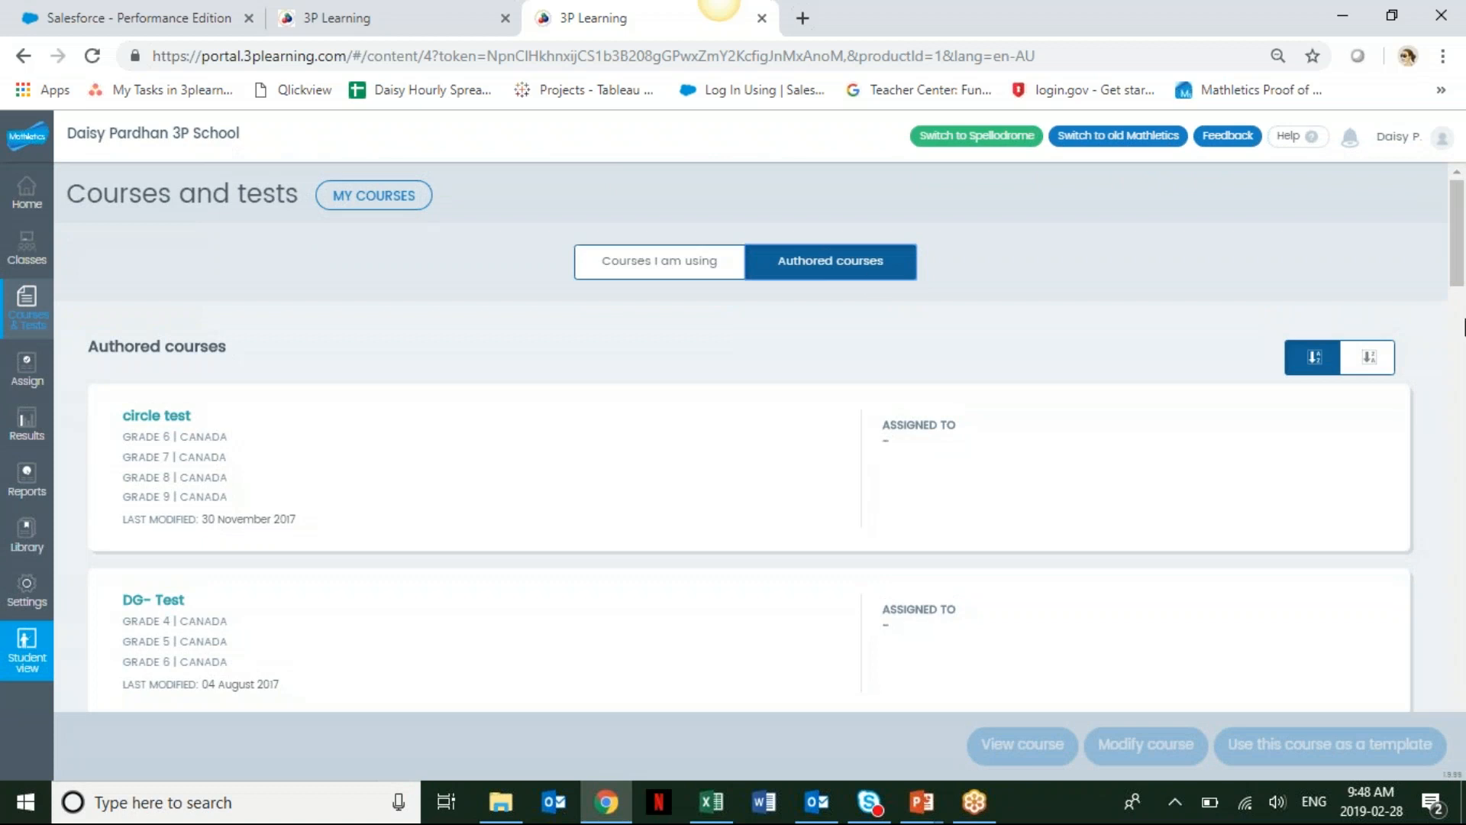
pyautogui.scroll(-3, 1463, 327)
pyautogui.scroll(-5, 1463, 237)
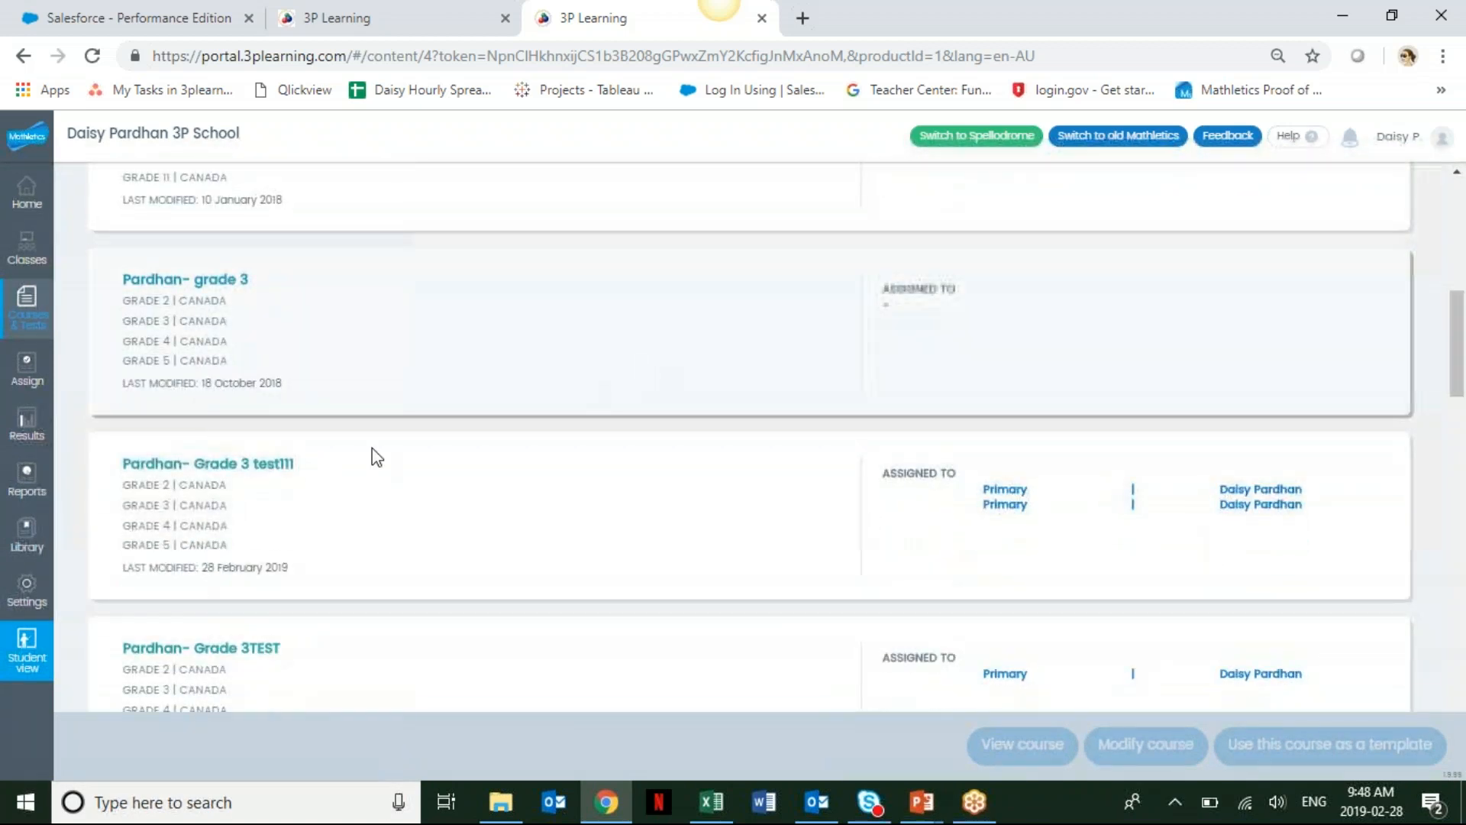
pyautogui.click(378, 516)
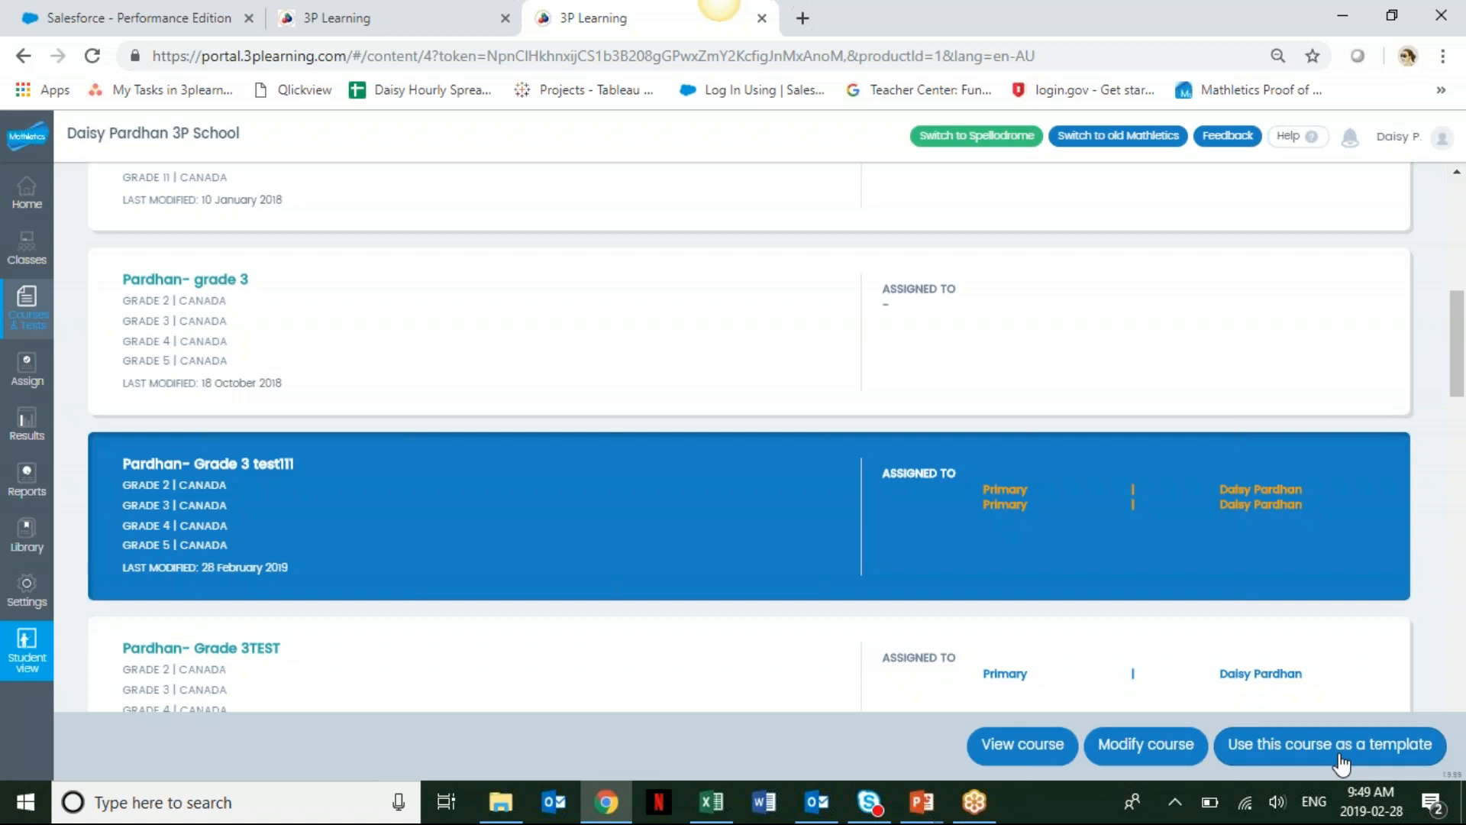
pyautogui.moveTo(1459, 401); pyautogui.dragTo(1459, 191)
pyautogui.click(653, 267)
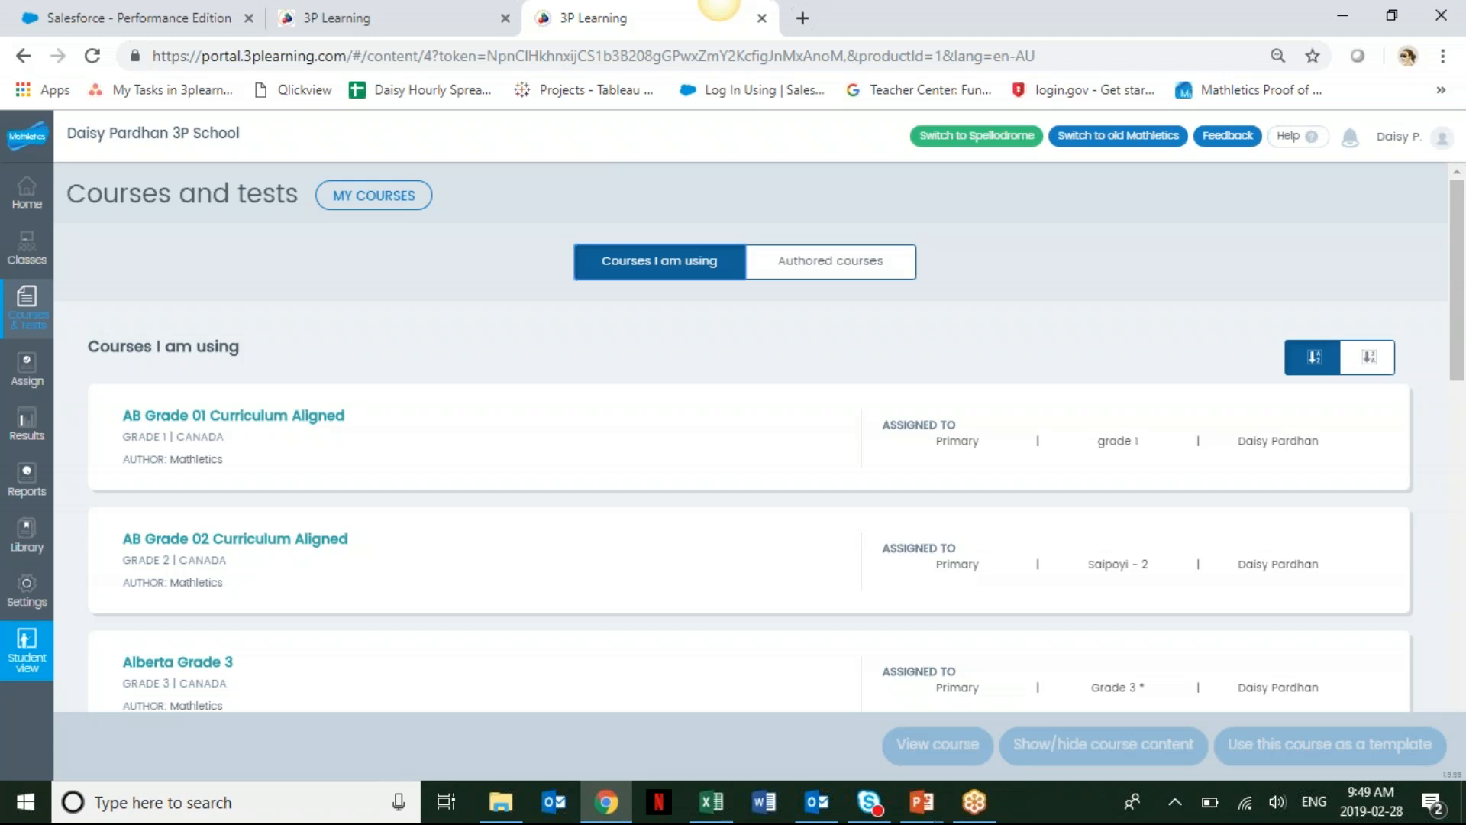
# Hide and then unhide the Patterns topic in AB Grade 01 Curriculum Aligned's course content.
pyautogui.click(452, 474)
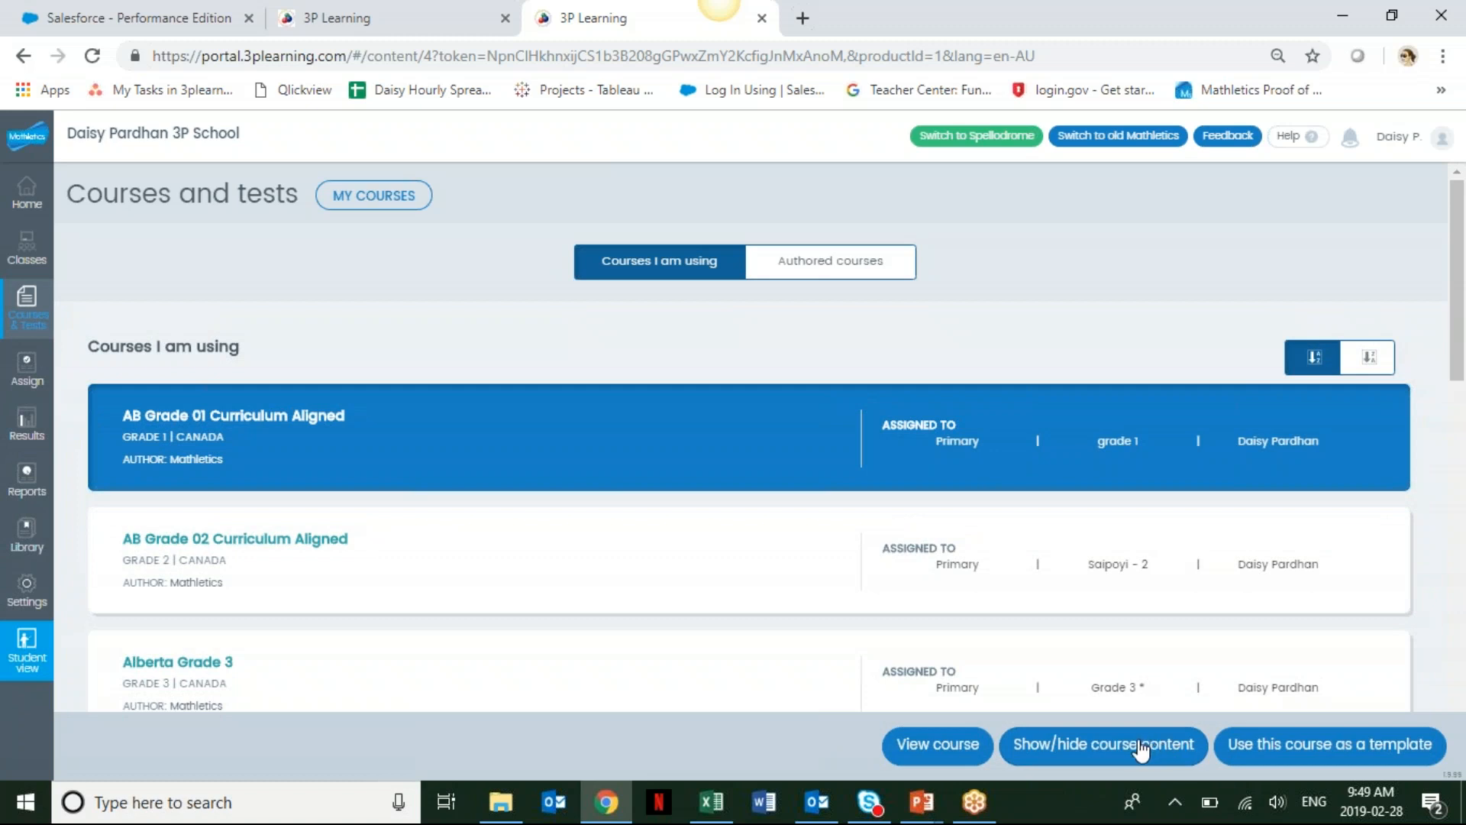
pyautogui.click(1141, 750)
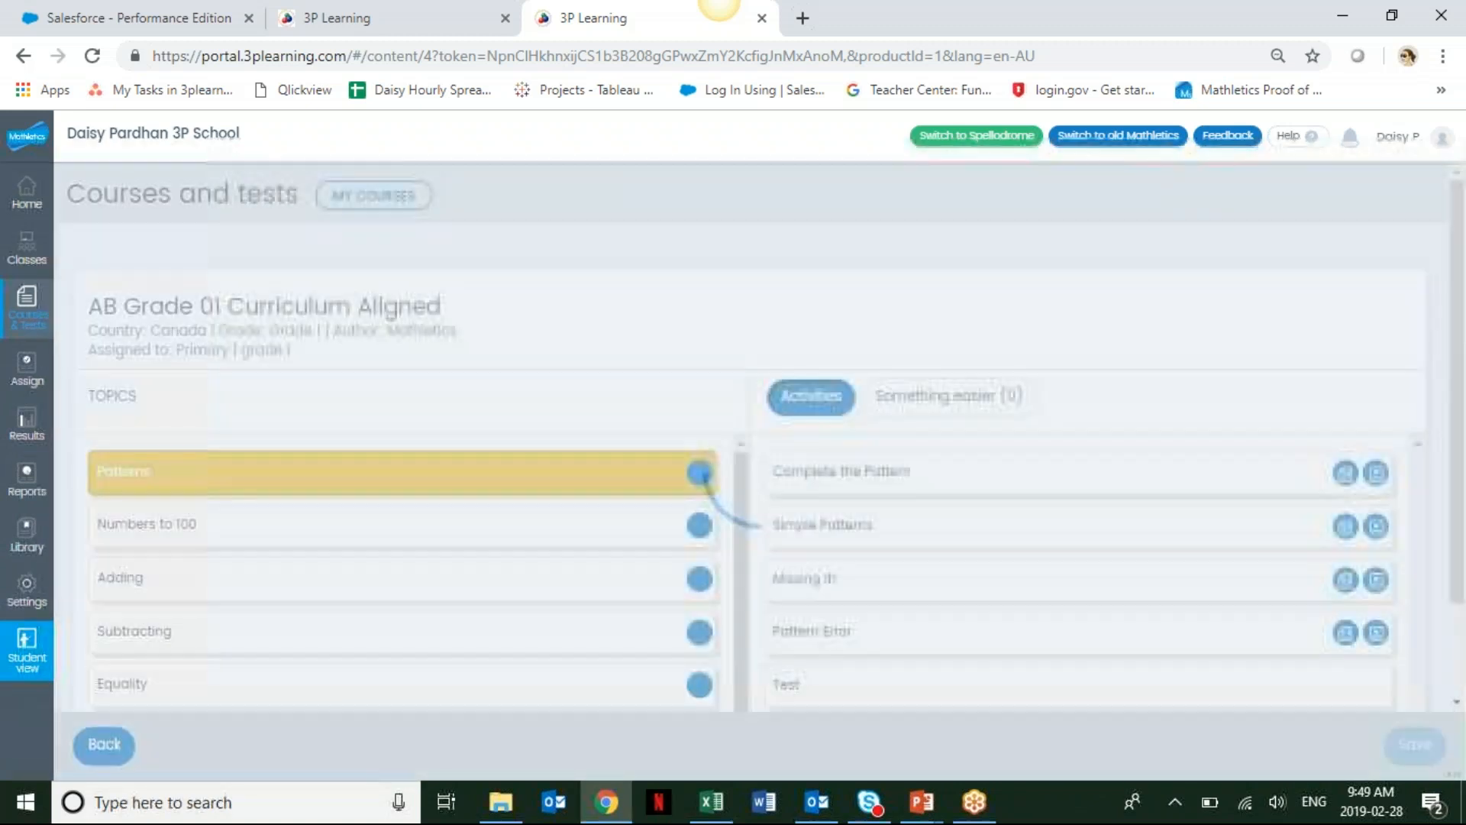
pyautogui.click(700, 473)
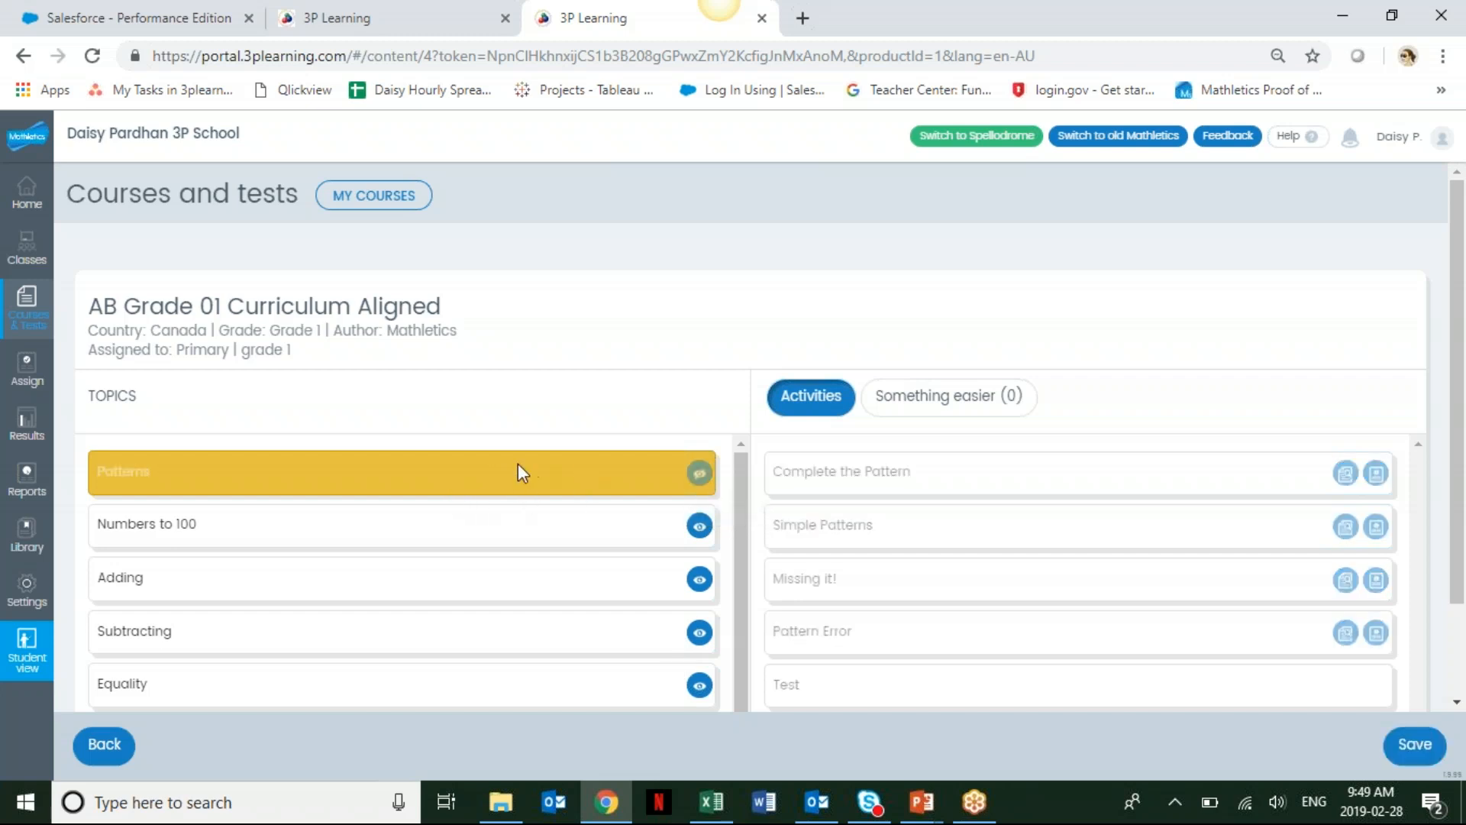
pyautogui.click(702, 479)
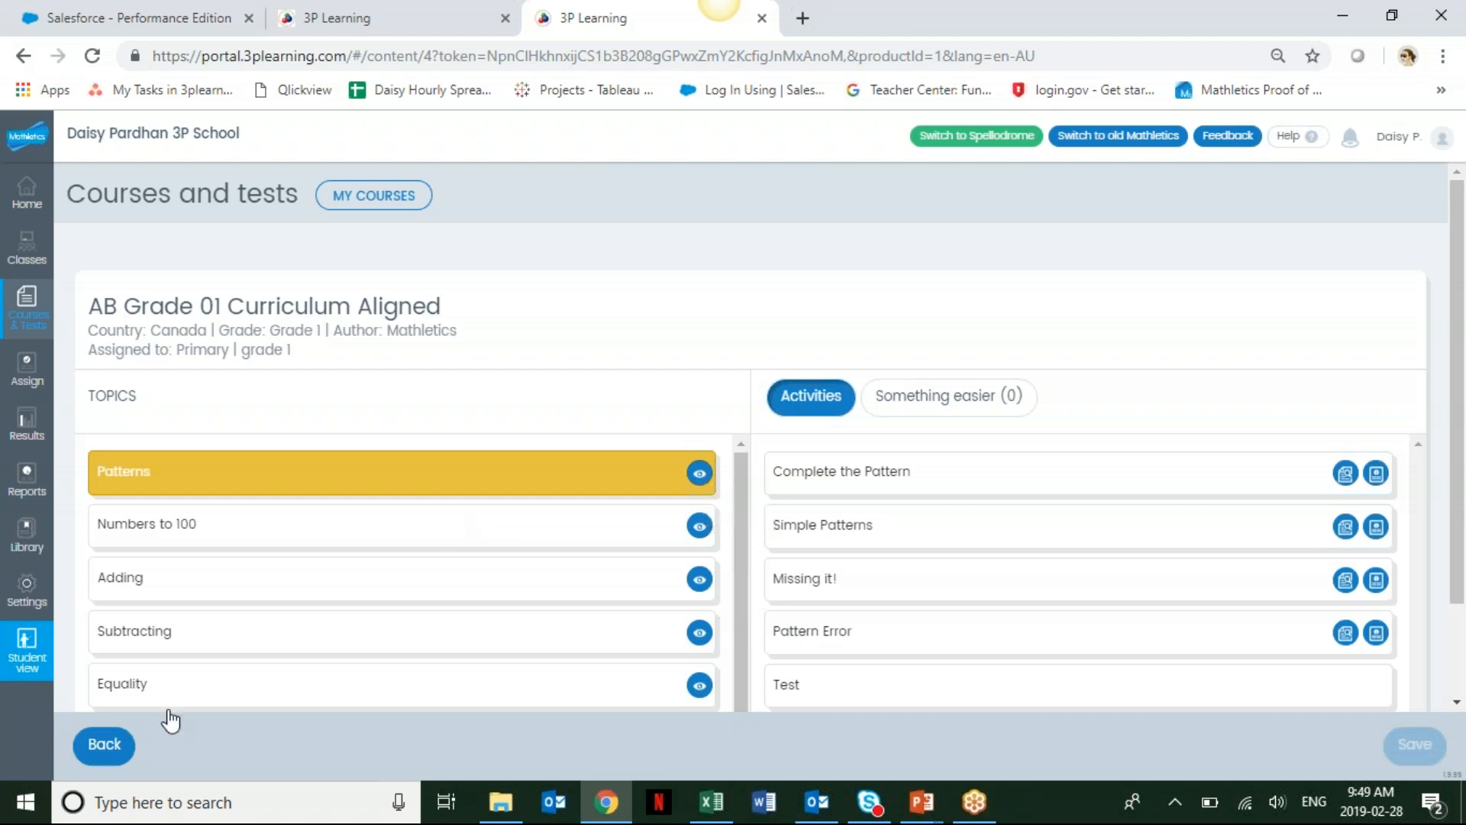
pyautogui.click(105, 743)
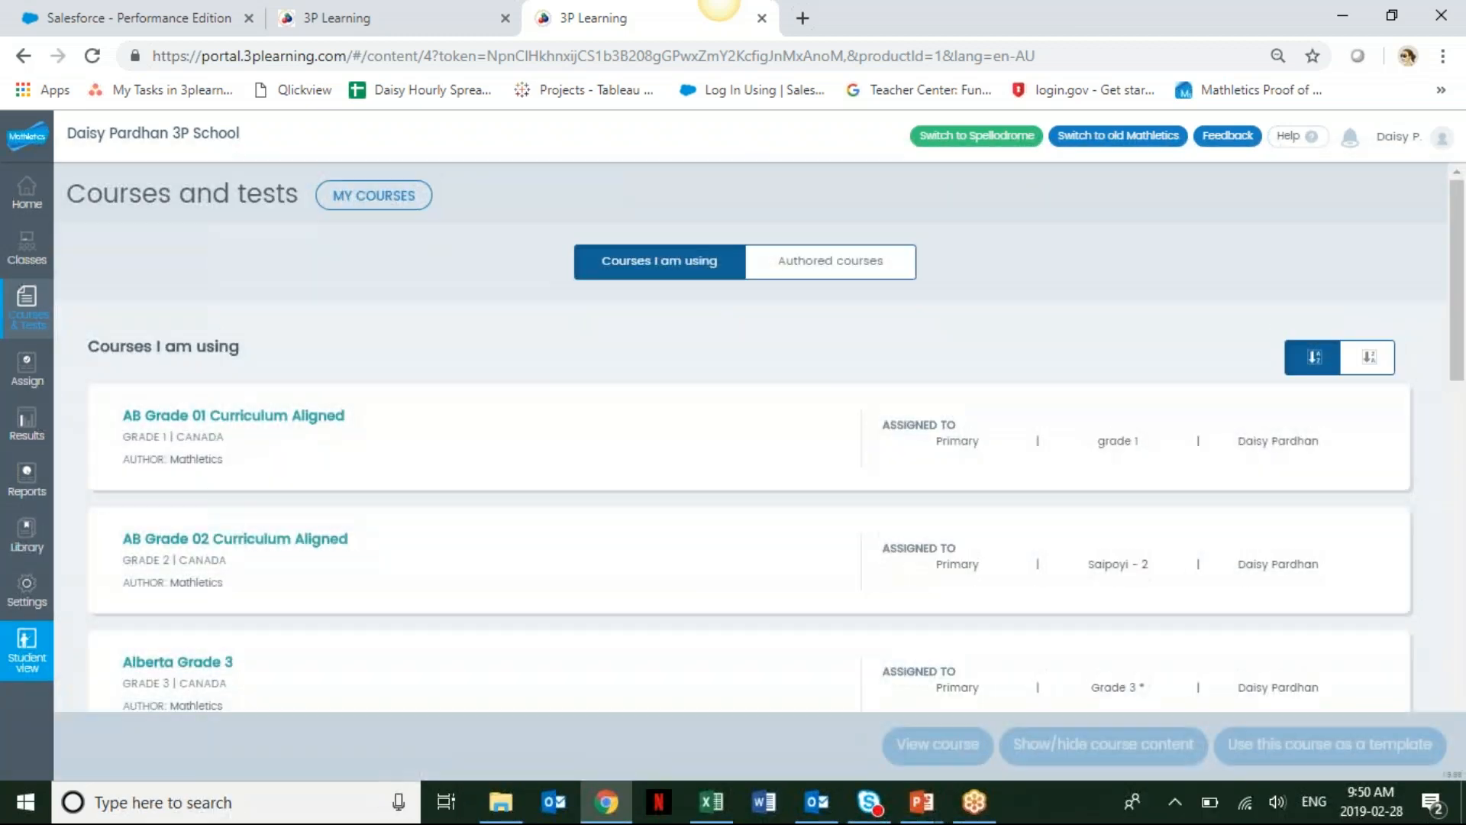
pyautogui.click(31, 296)
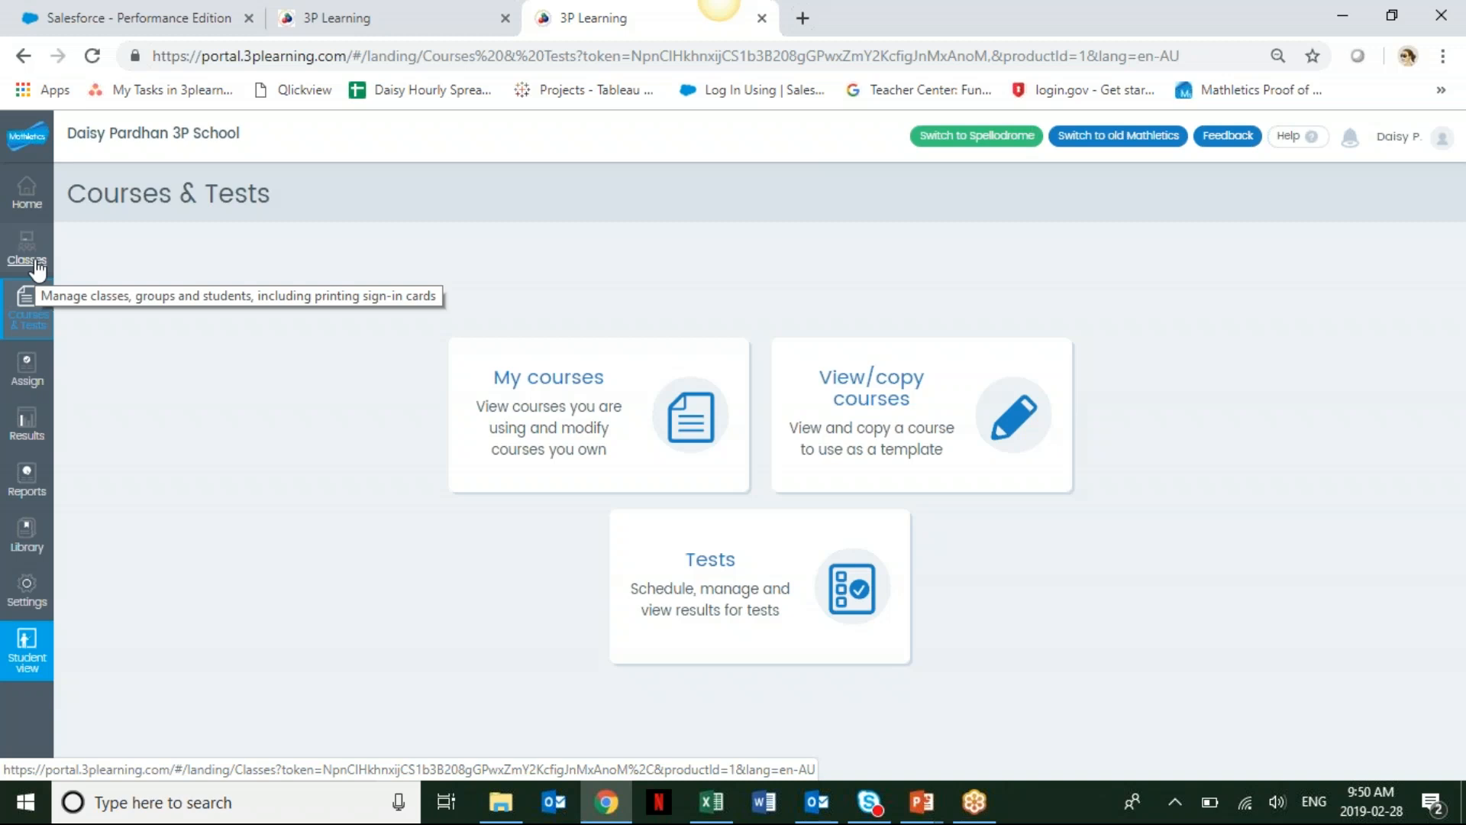
pyautogui.click(978, 814)
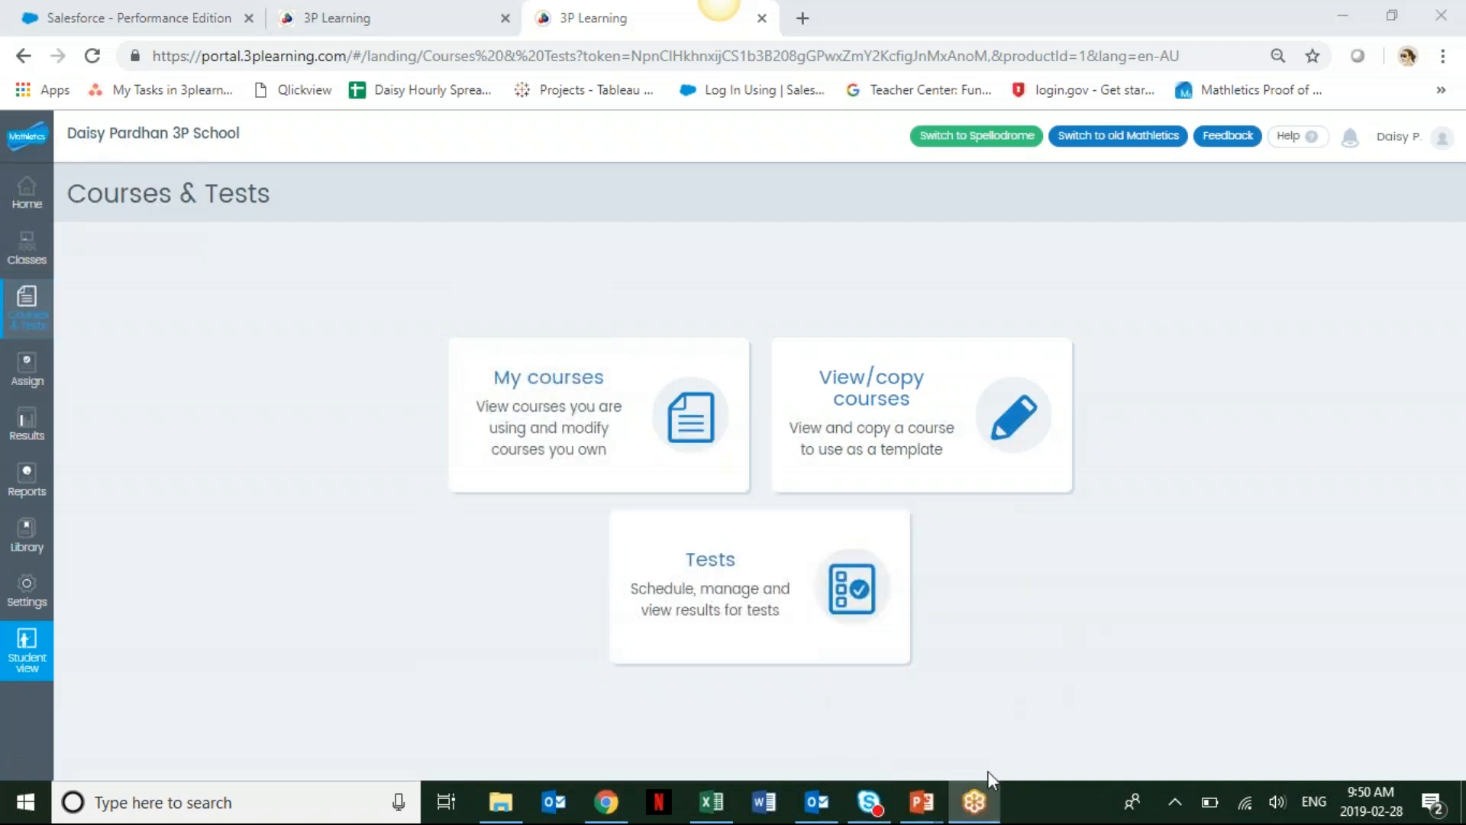
pyautogui.moveTo(987, 794)
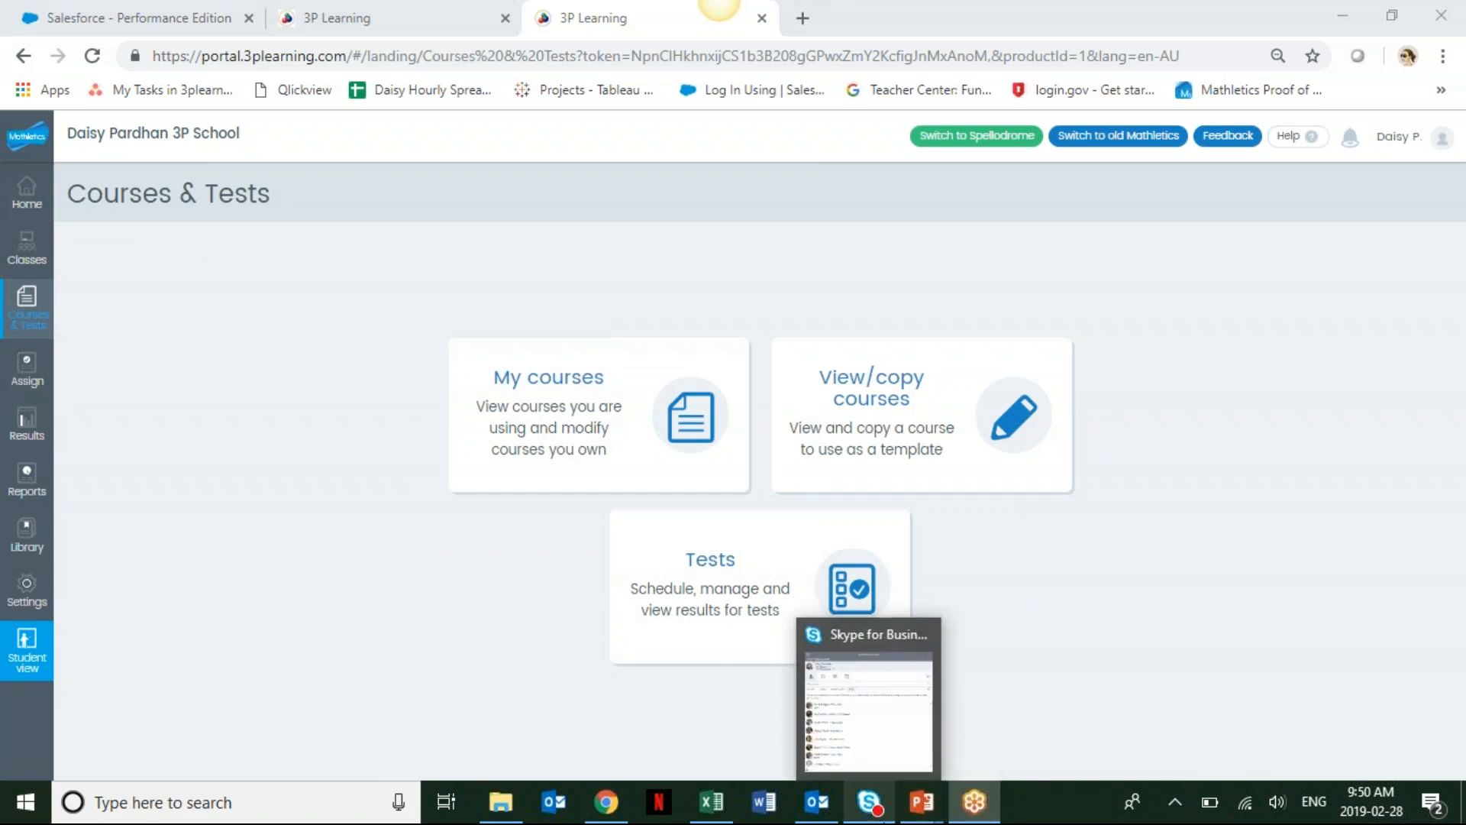